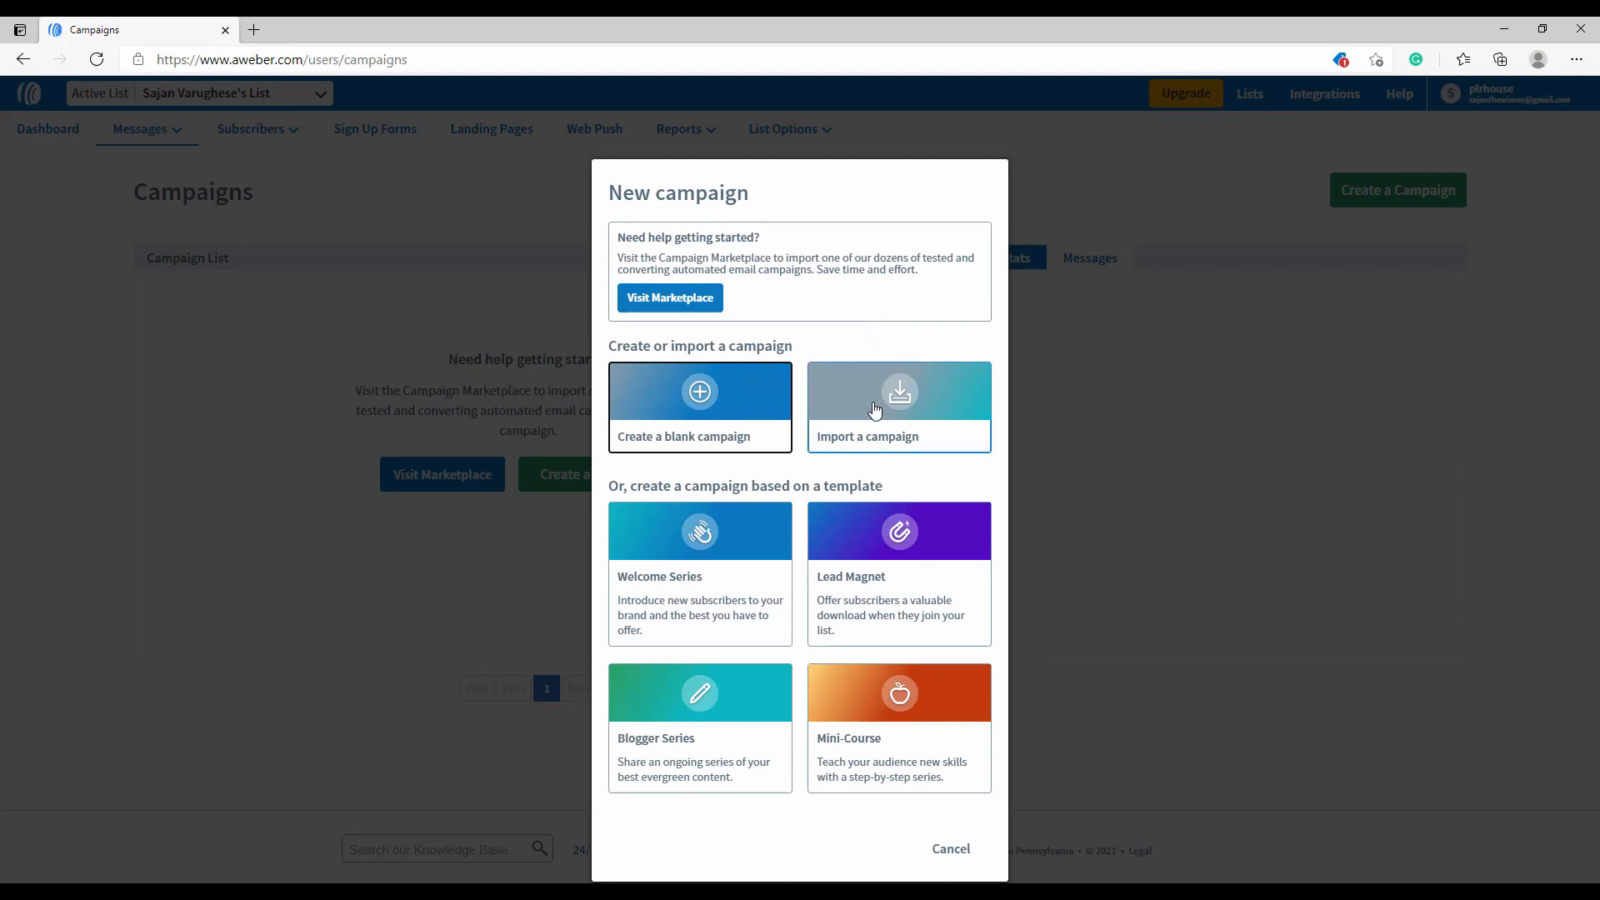
# Step: Create a blank campaign named "Zoom Master"
pyautogui.click(719, 424)
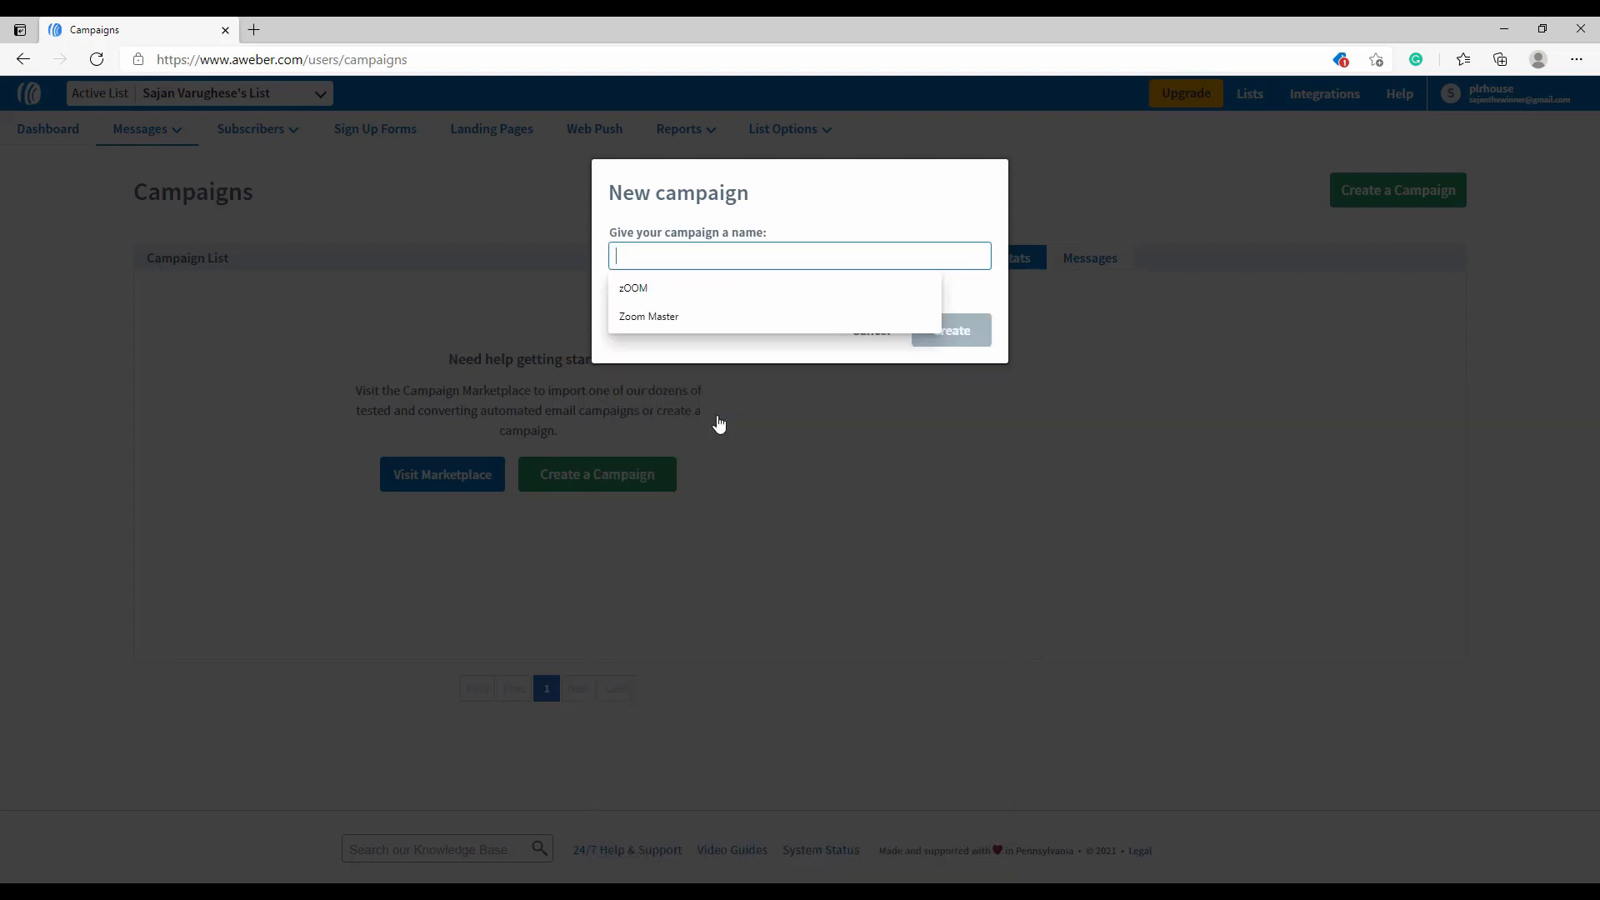
pyautogui.write('Zoom ')
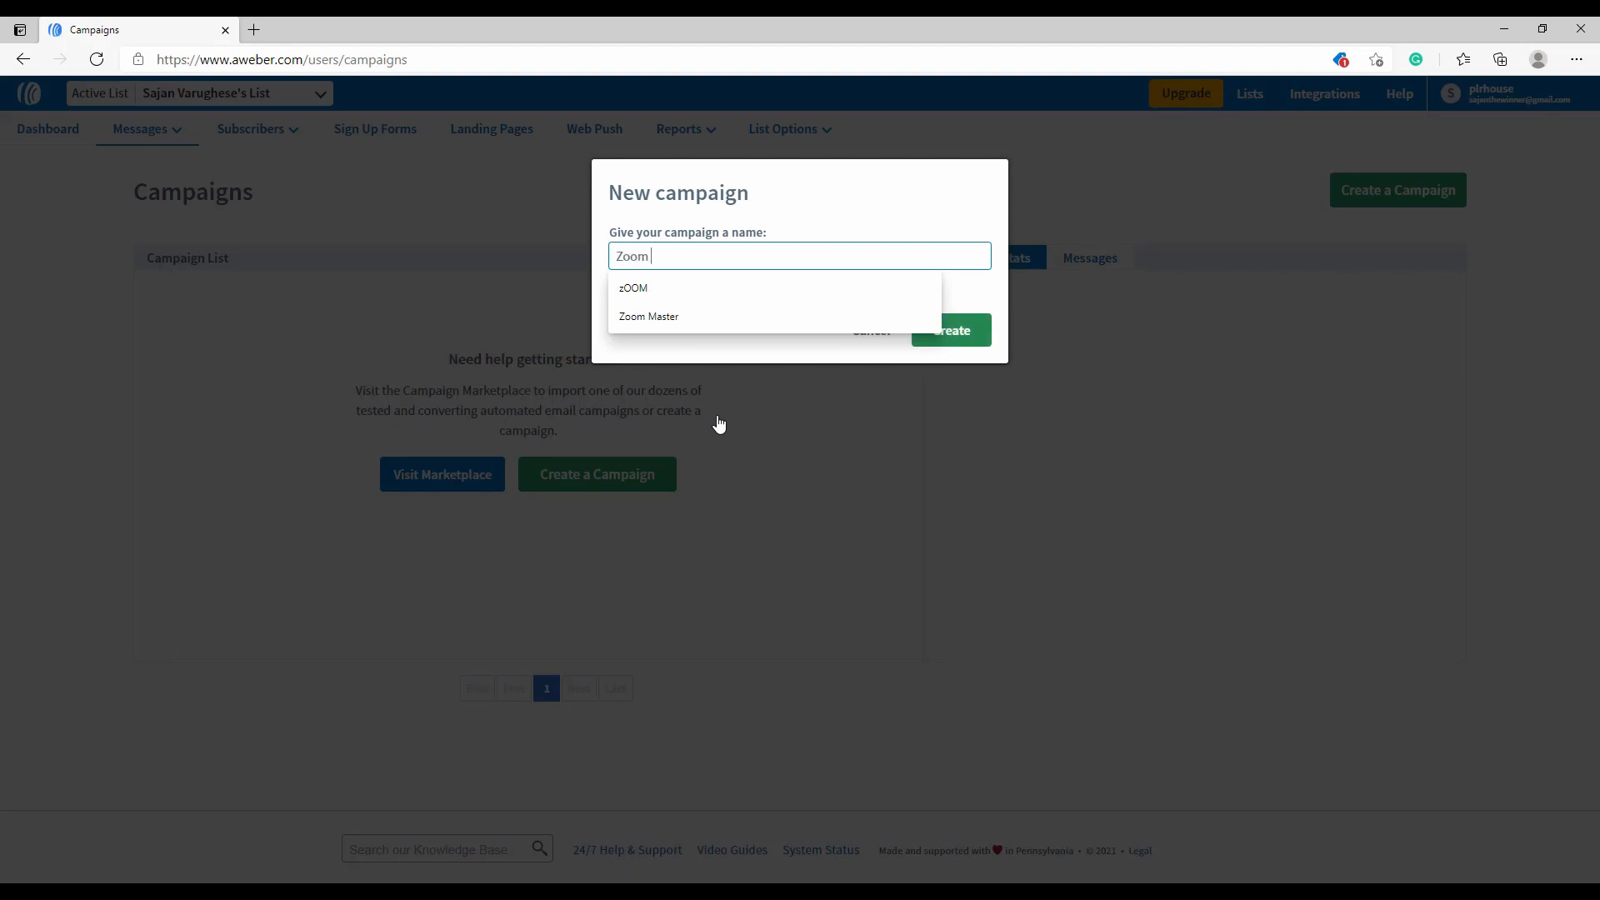
pyautogui.write('Master')
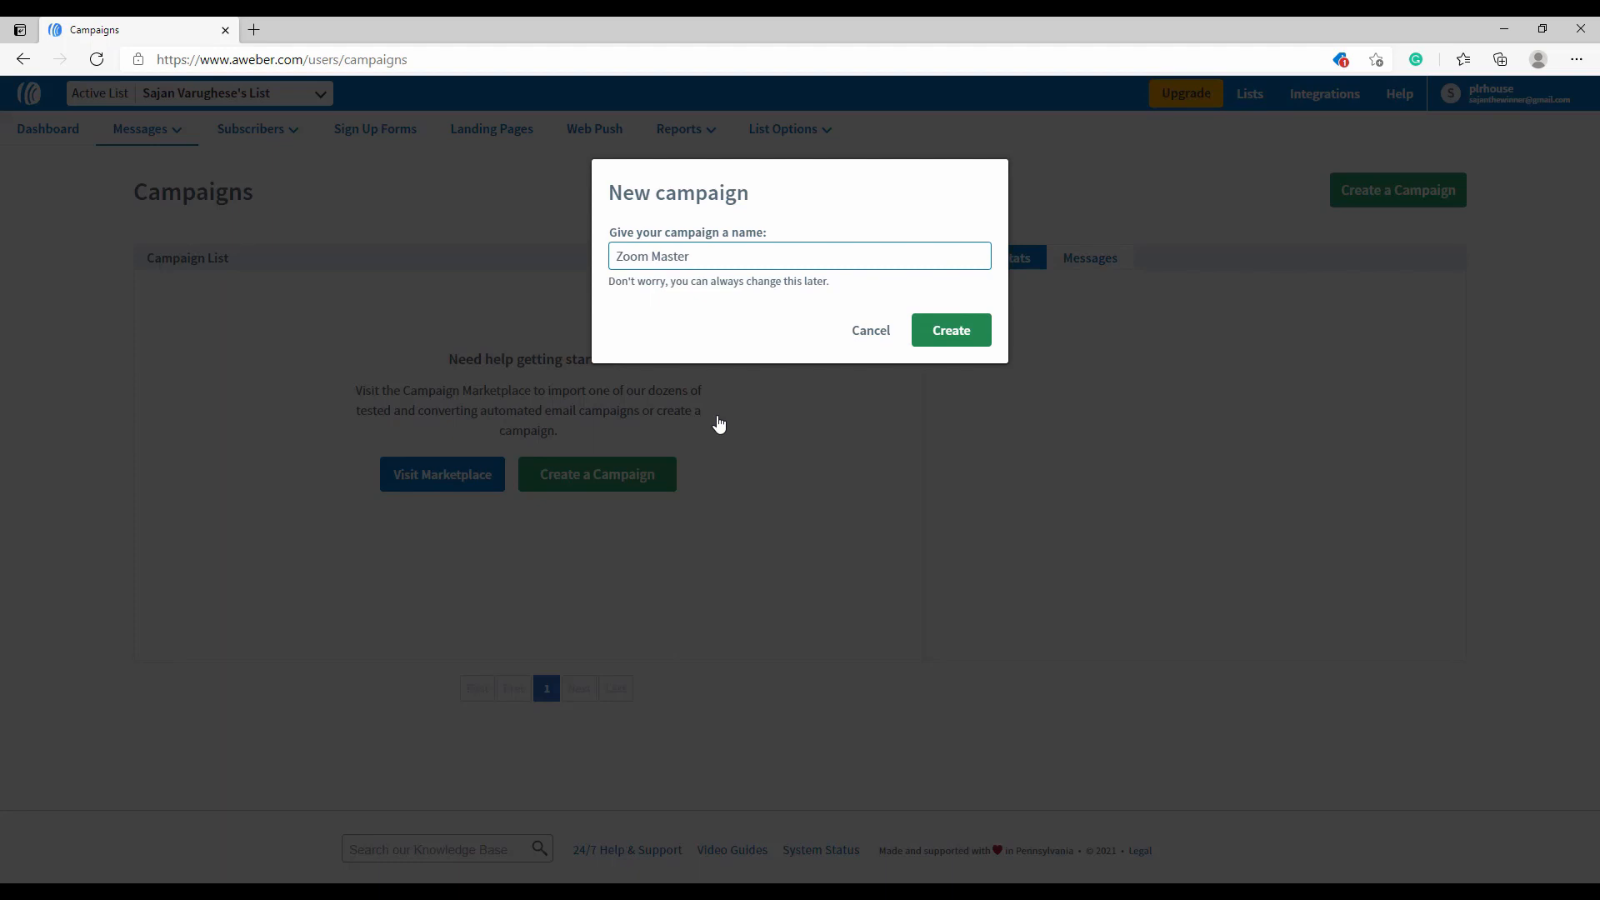
pyautogui.click(950, 332)
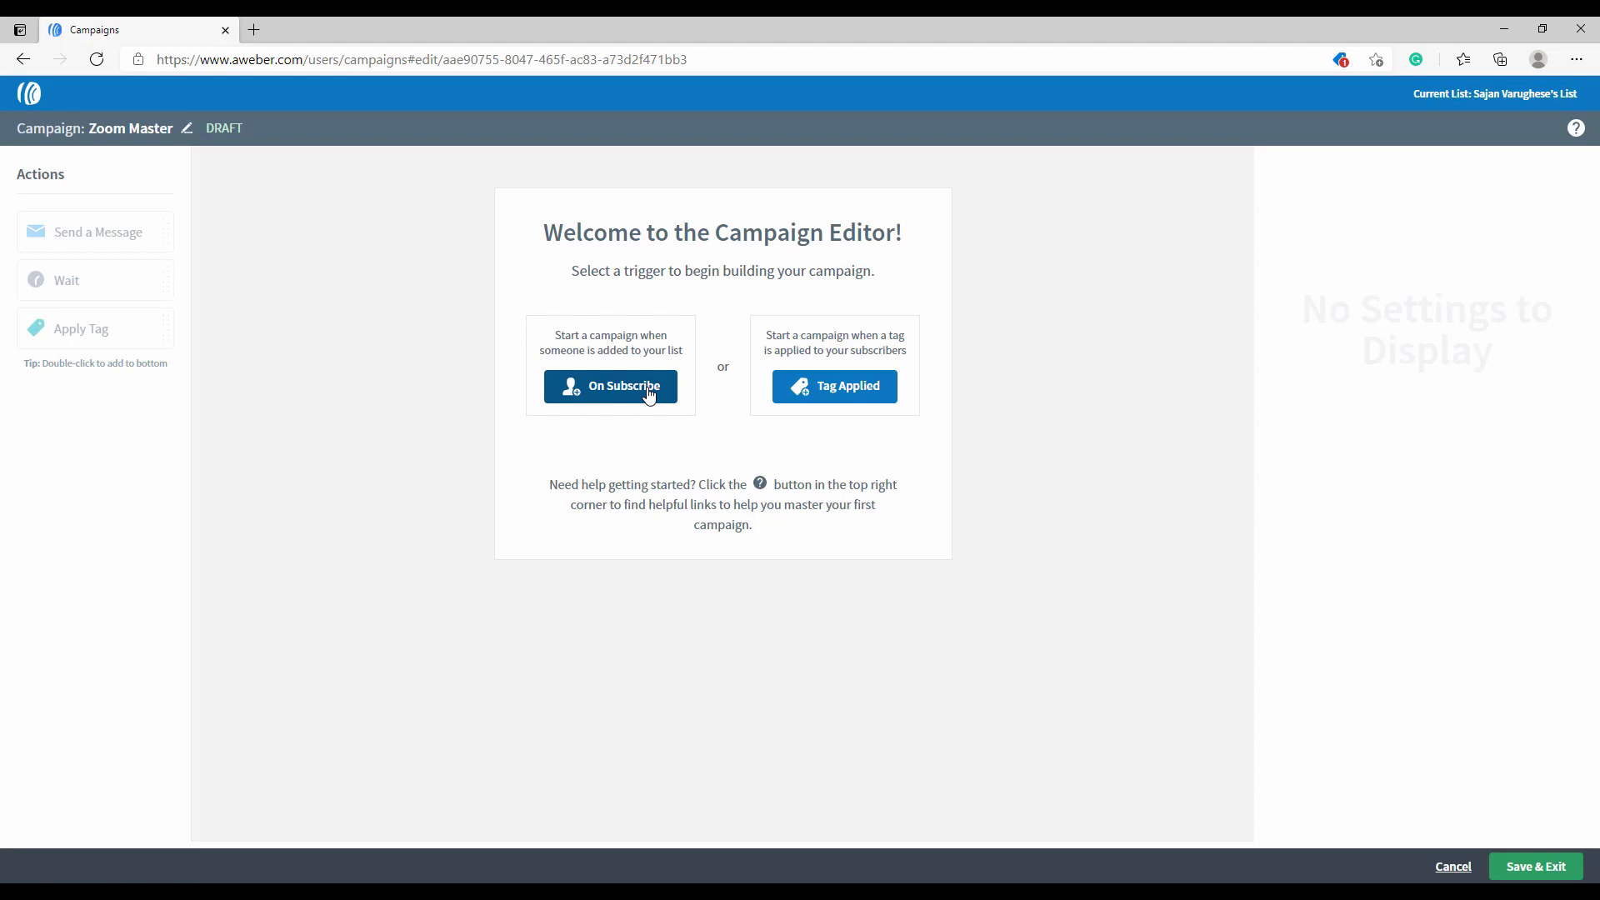
# Step: Trigger the campaign on subscribe and add a Send a Message action with a new Drag & Drop Email Builder message
pyautogui.click(649, 391)
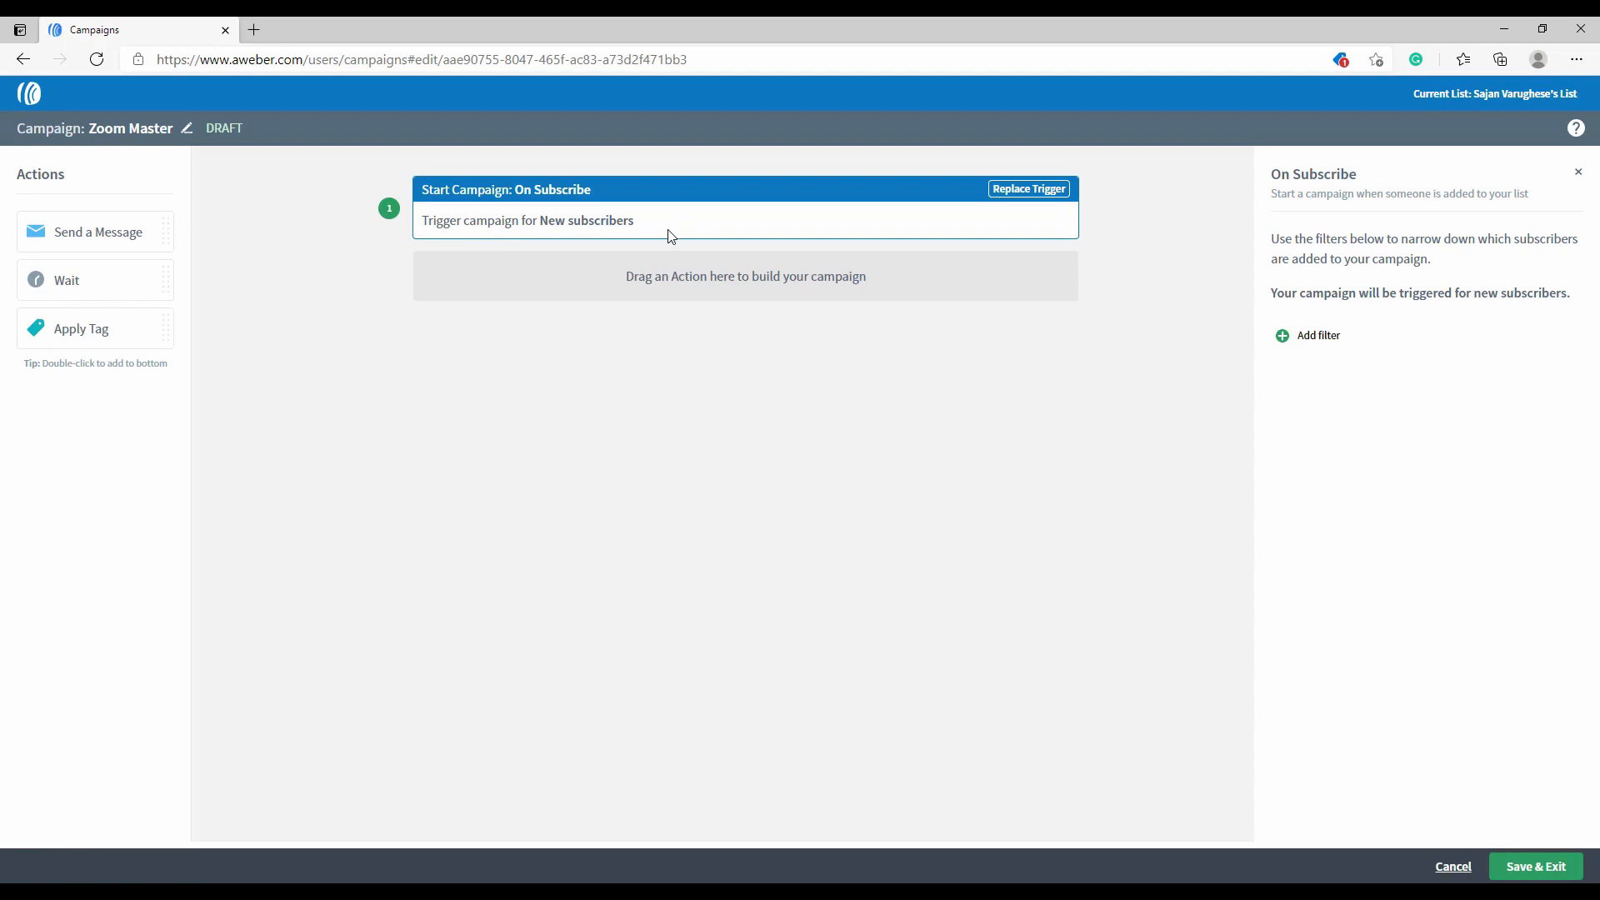
pyautogui.moveTo(117, 235); pyautogui.dragTo(537, 279)
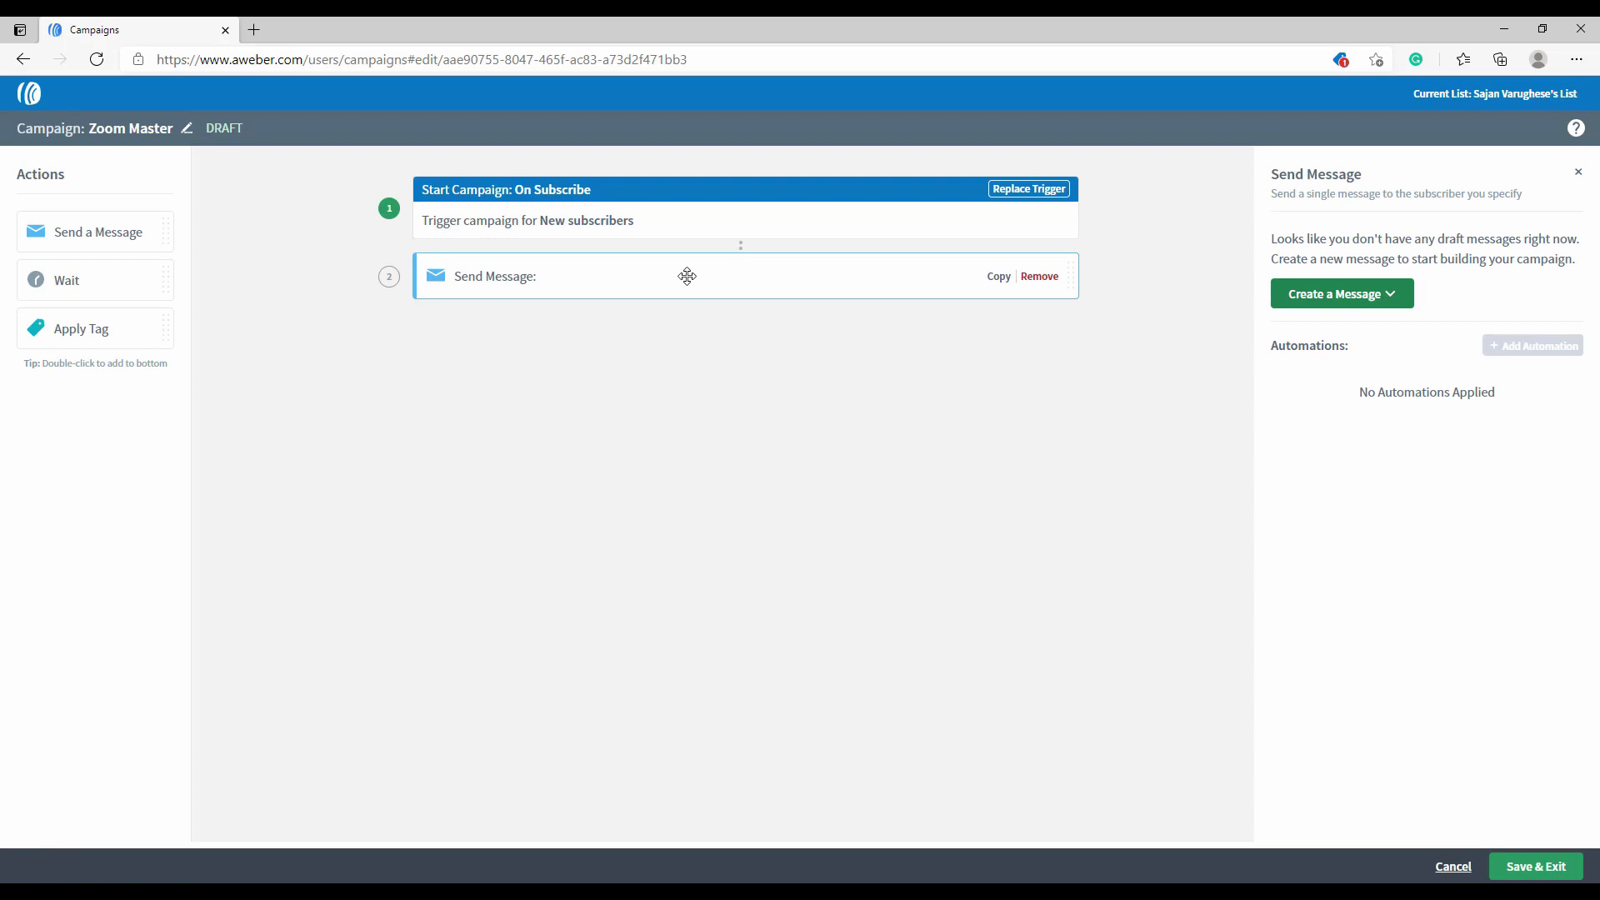
pyautogui.click(1358, 301)
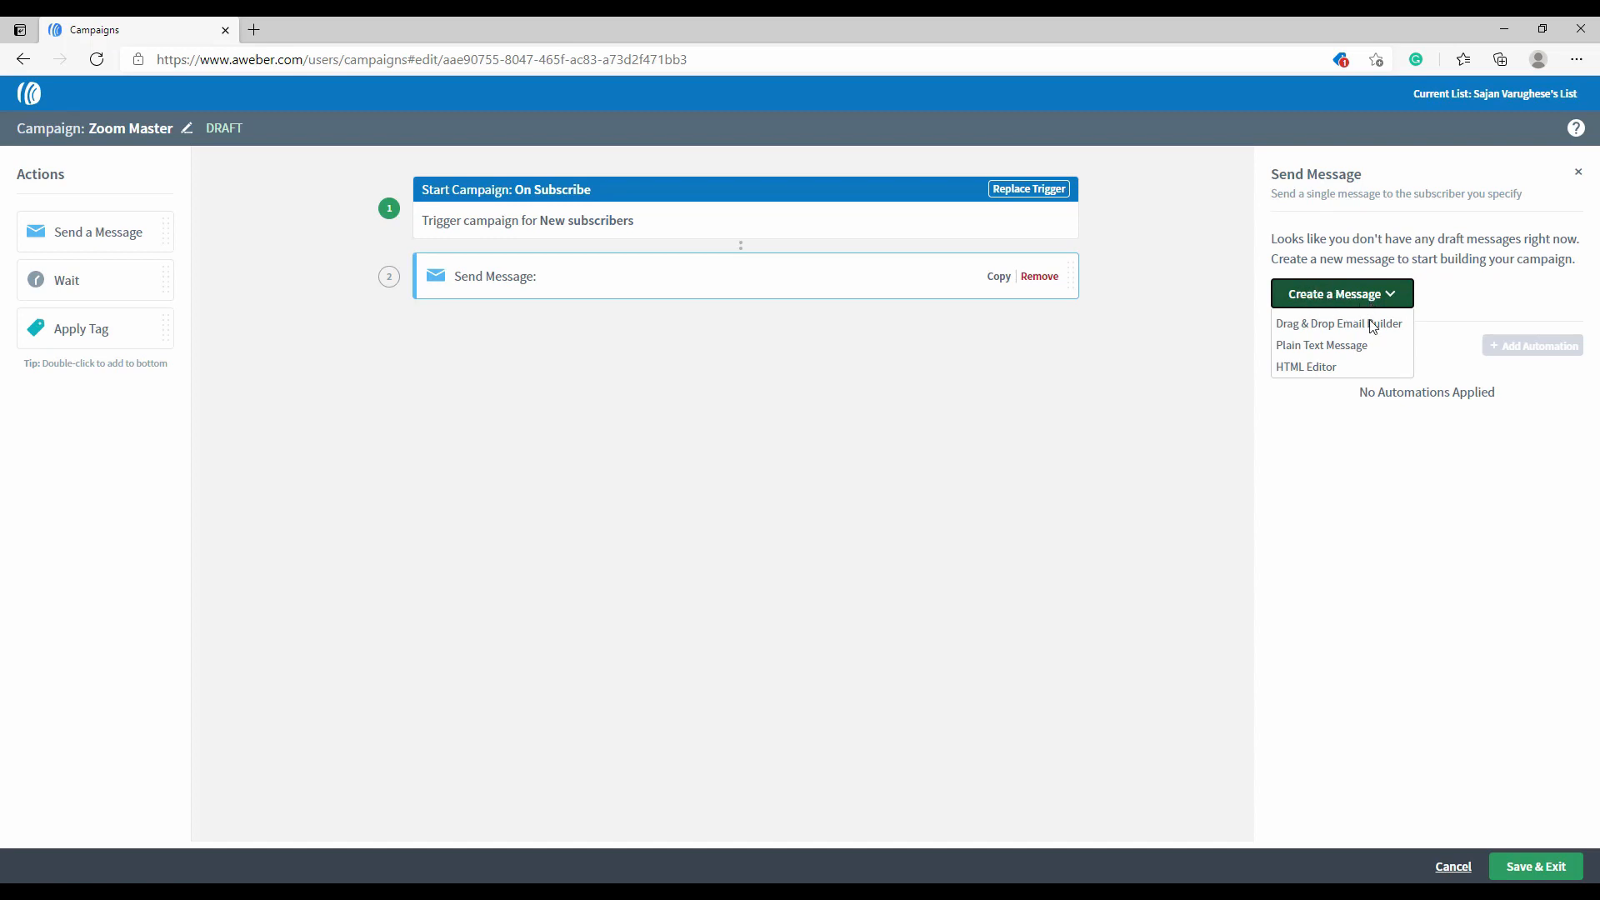
pyautogui.click(1343, 331)
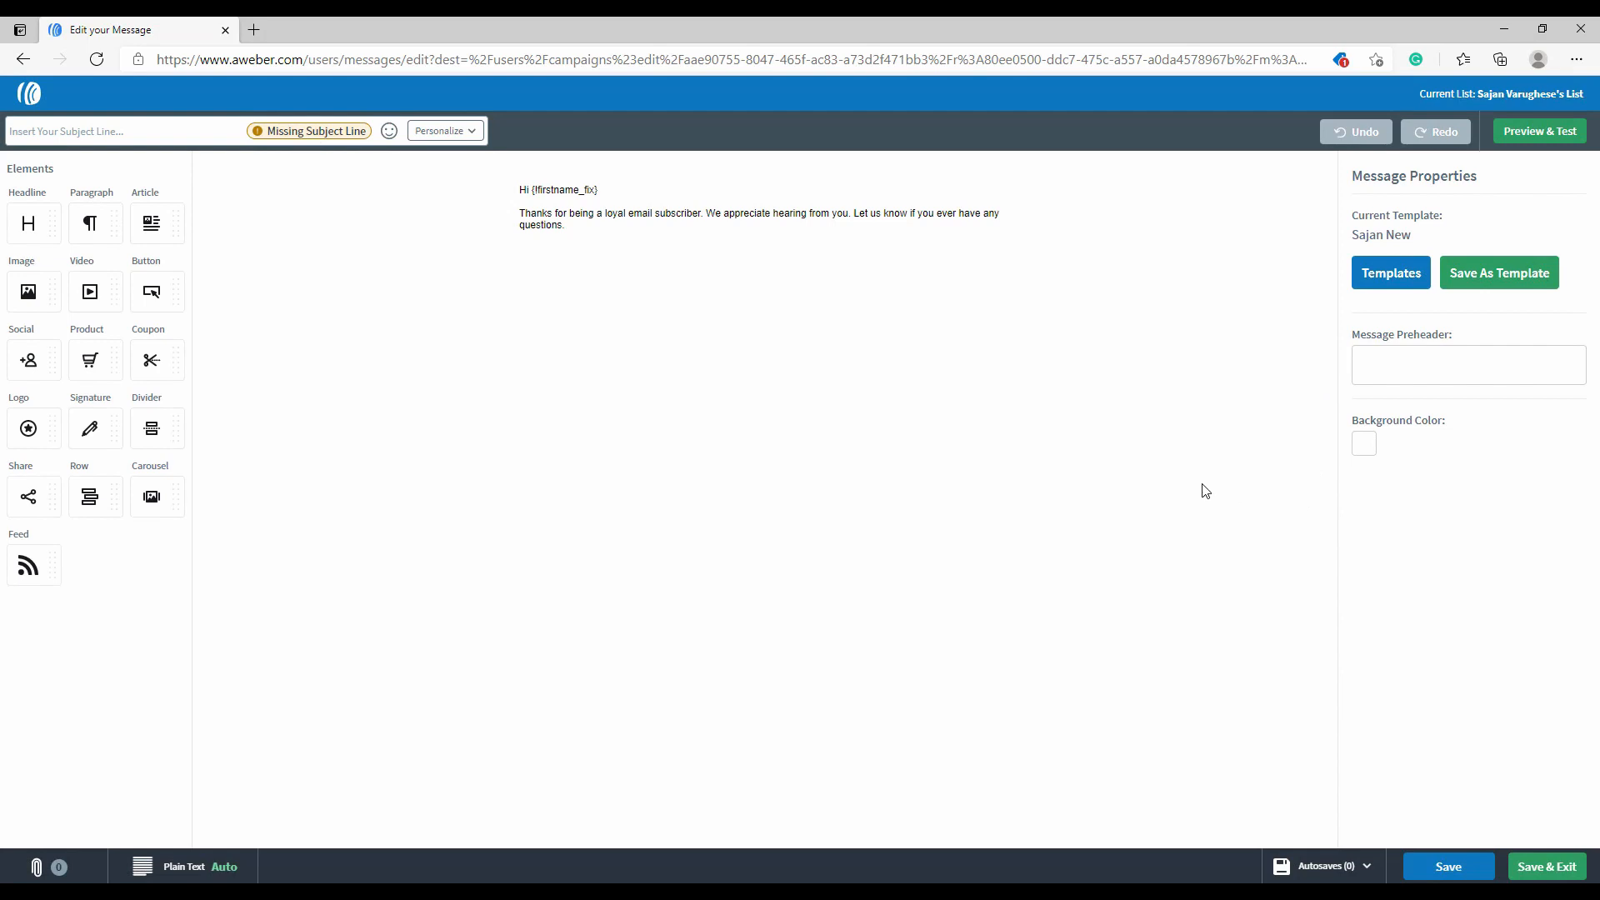
# Step: Apply the Plain template in its Center Aligned variant to the message, keeping the message content
pyautogui.click(1377, 280)
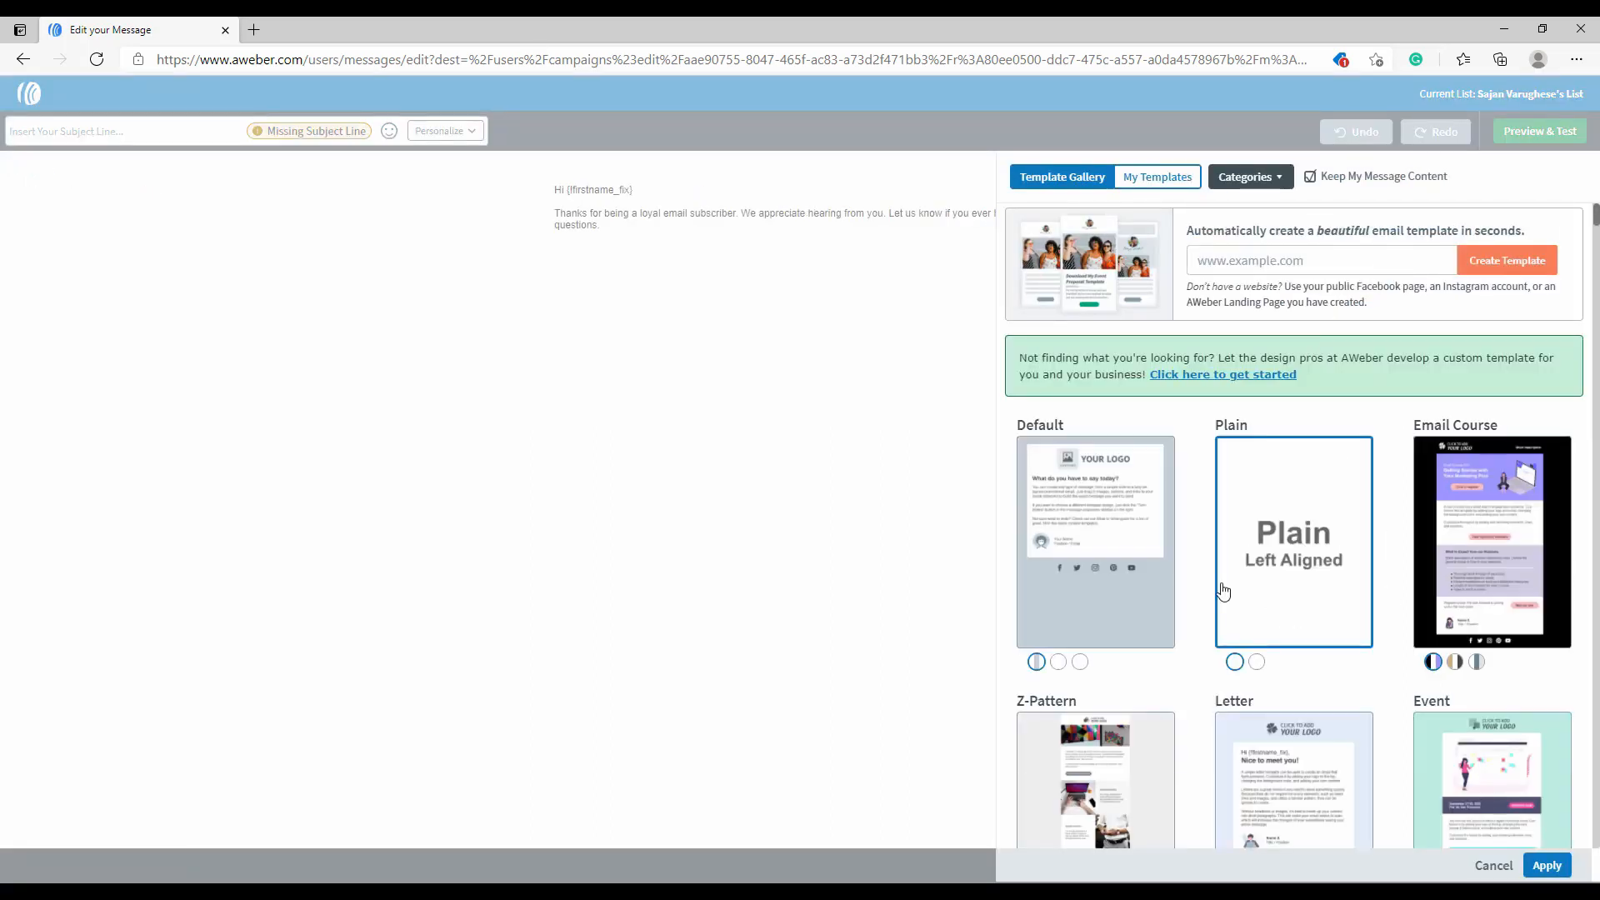
pyautogui.scroll(-1, 1329, 565)
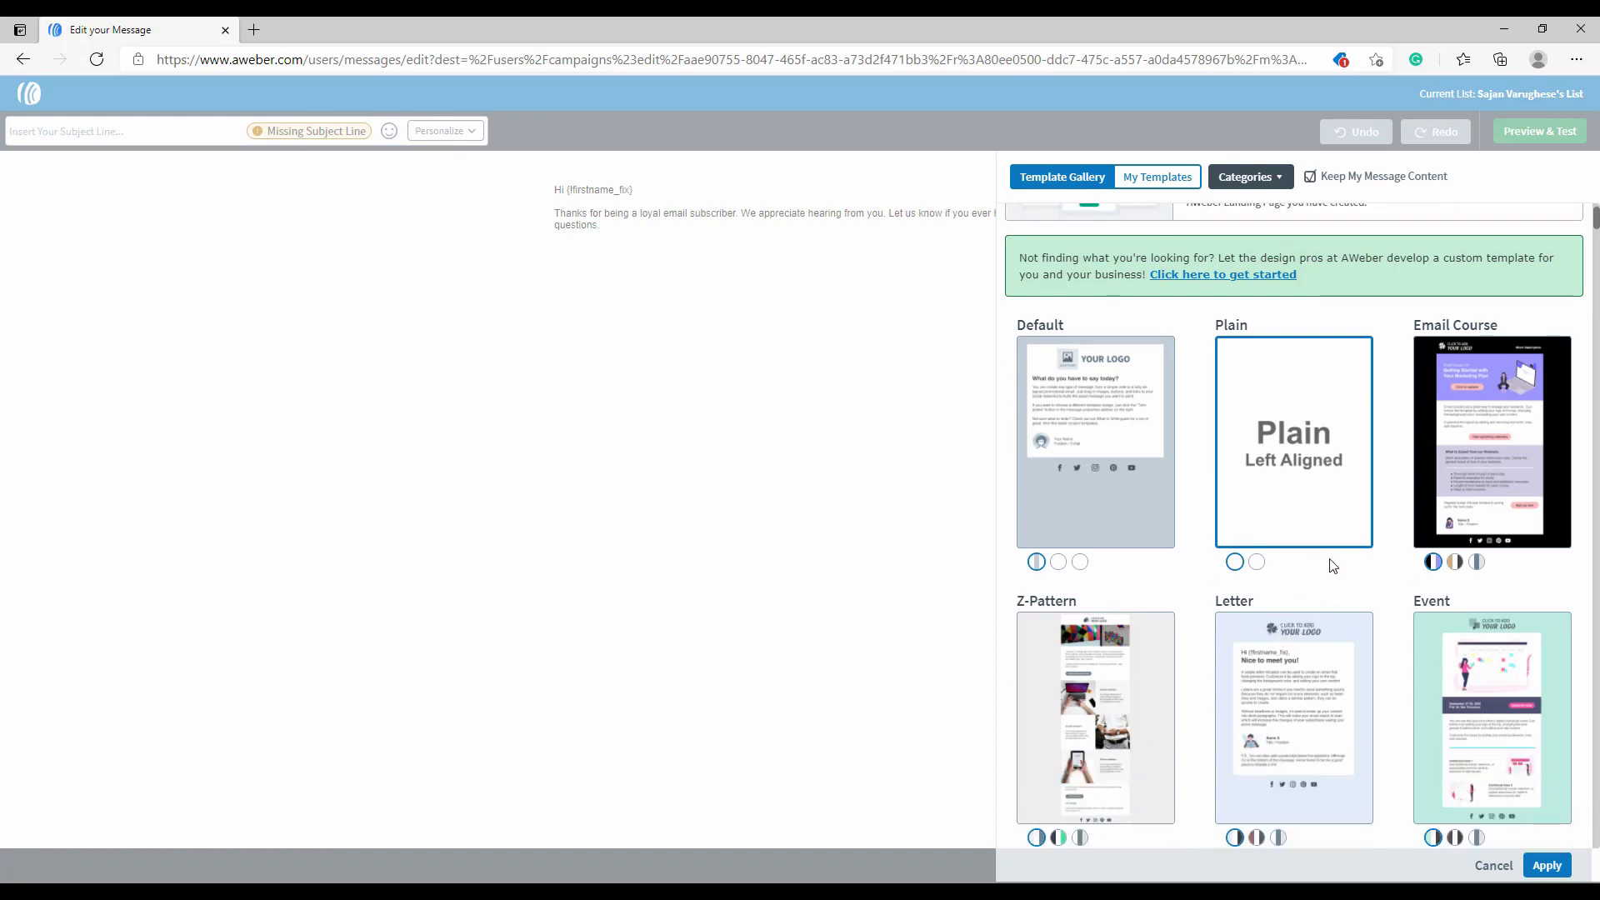
pyautogui.scroll(1, 1331, 562)
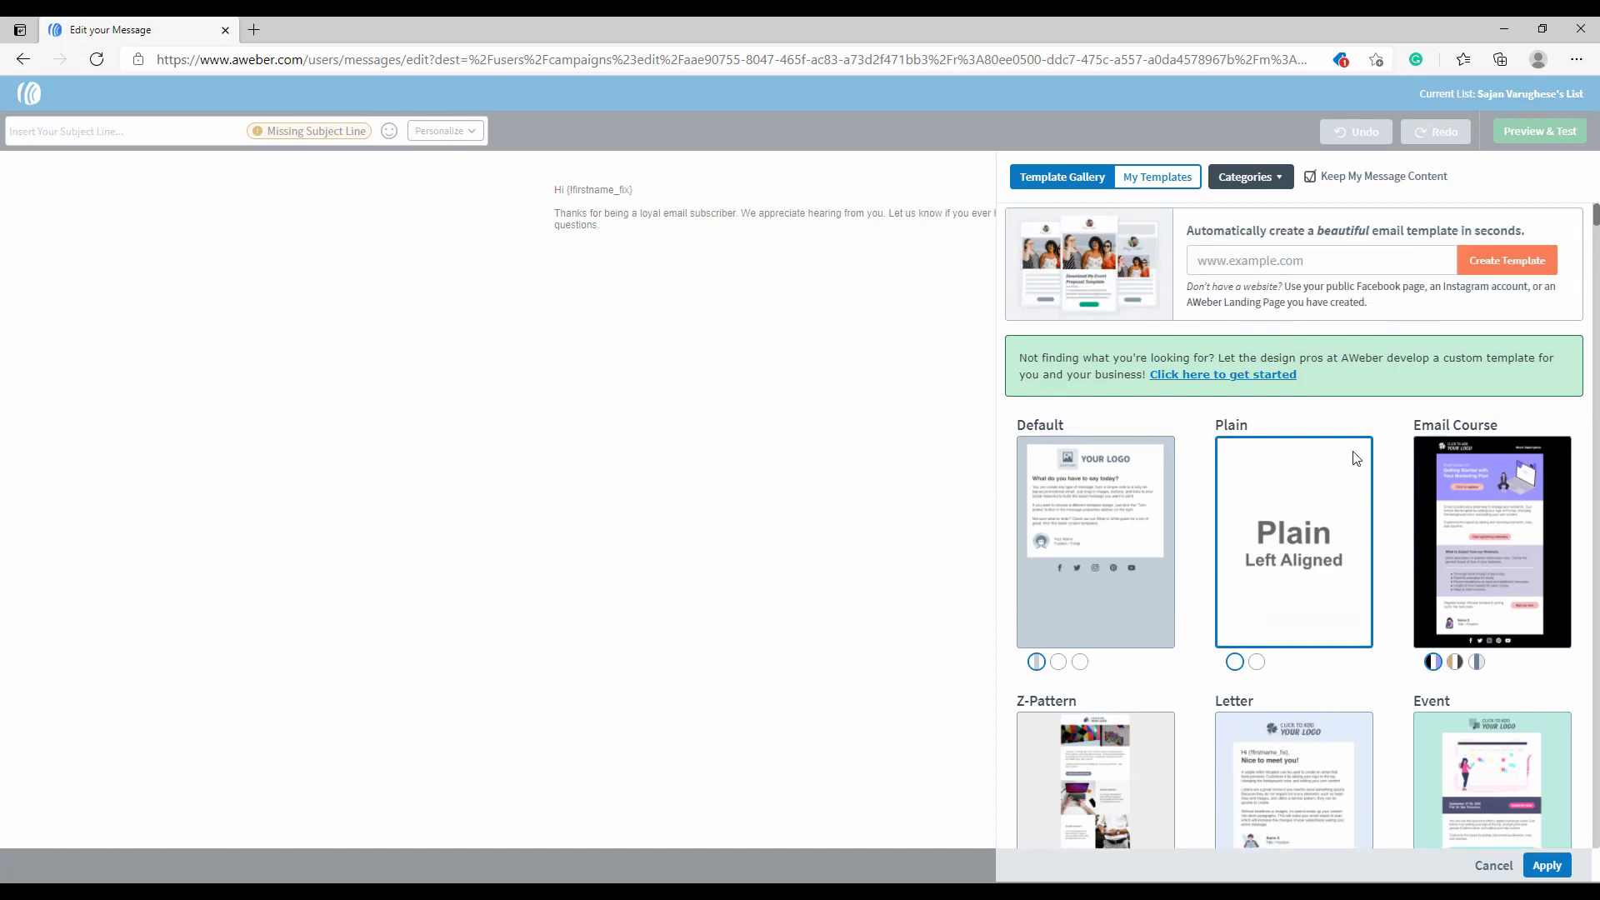
pyautogui.click(1283, 556)
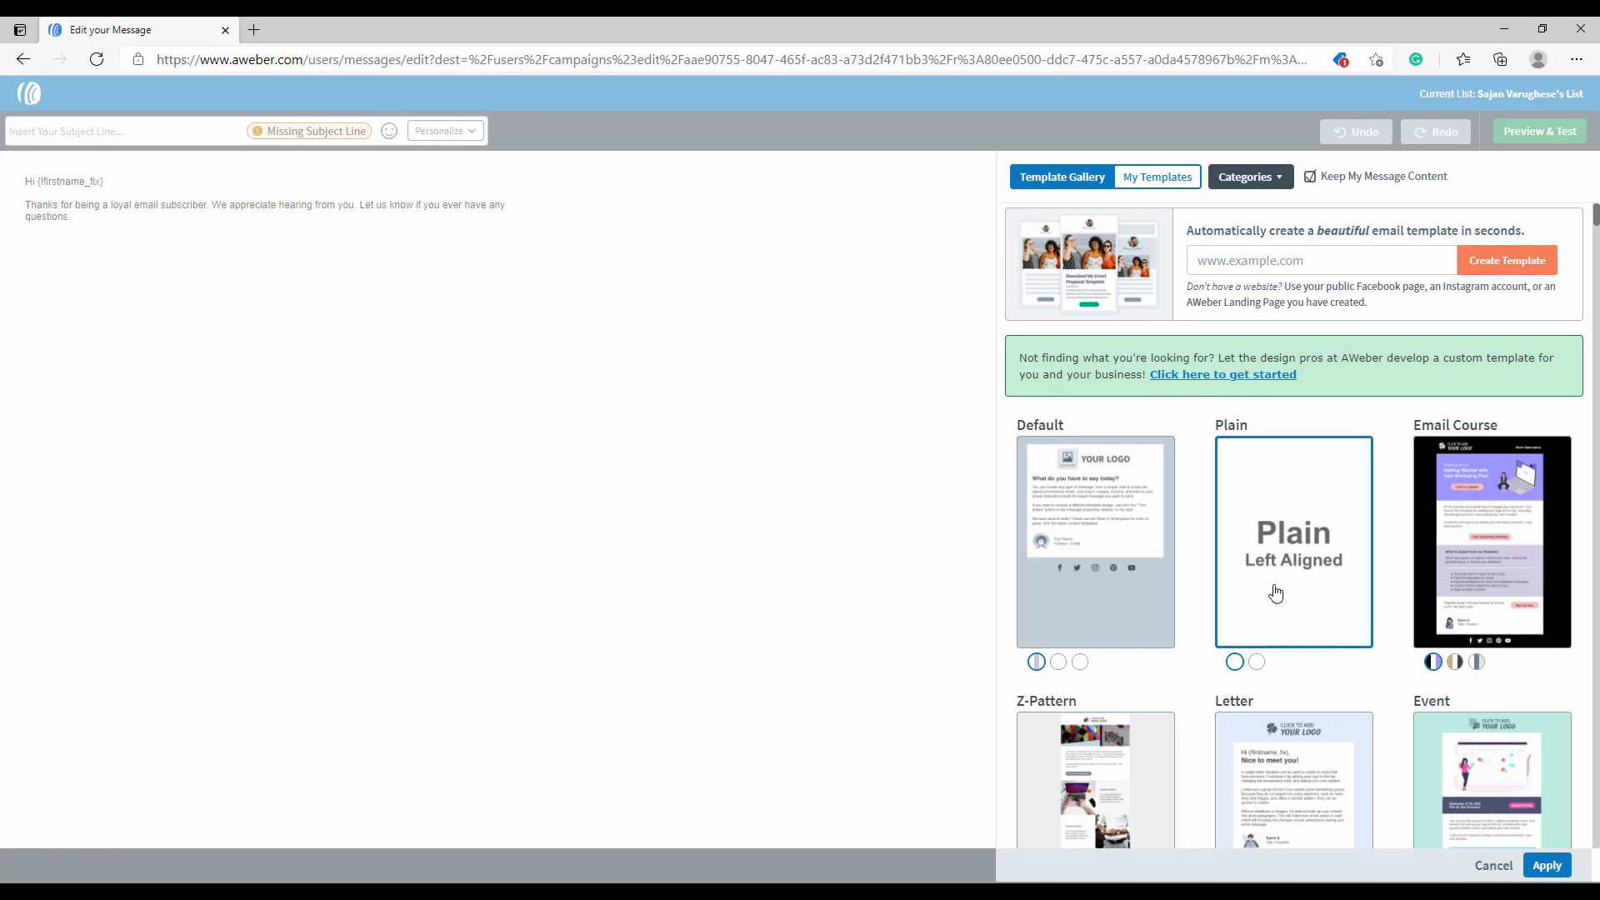
pyautogui.click(1257, 663)
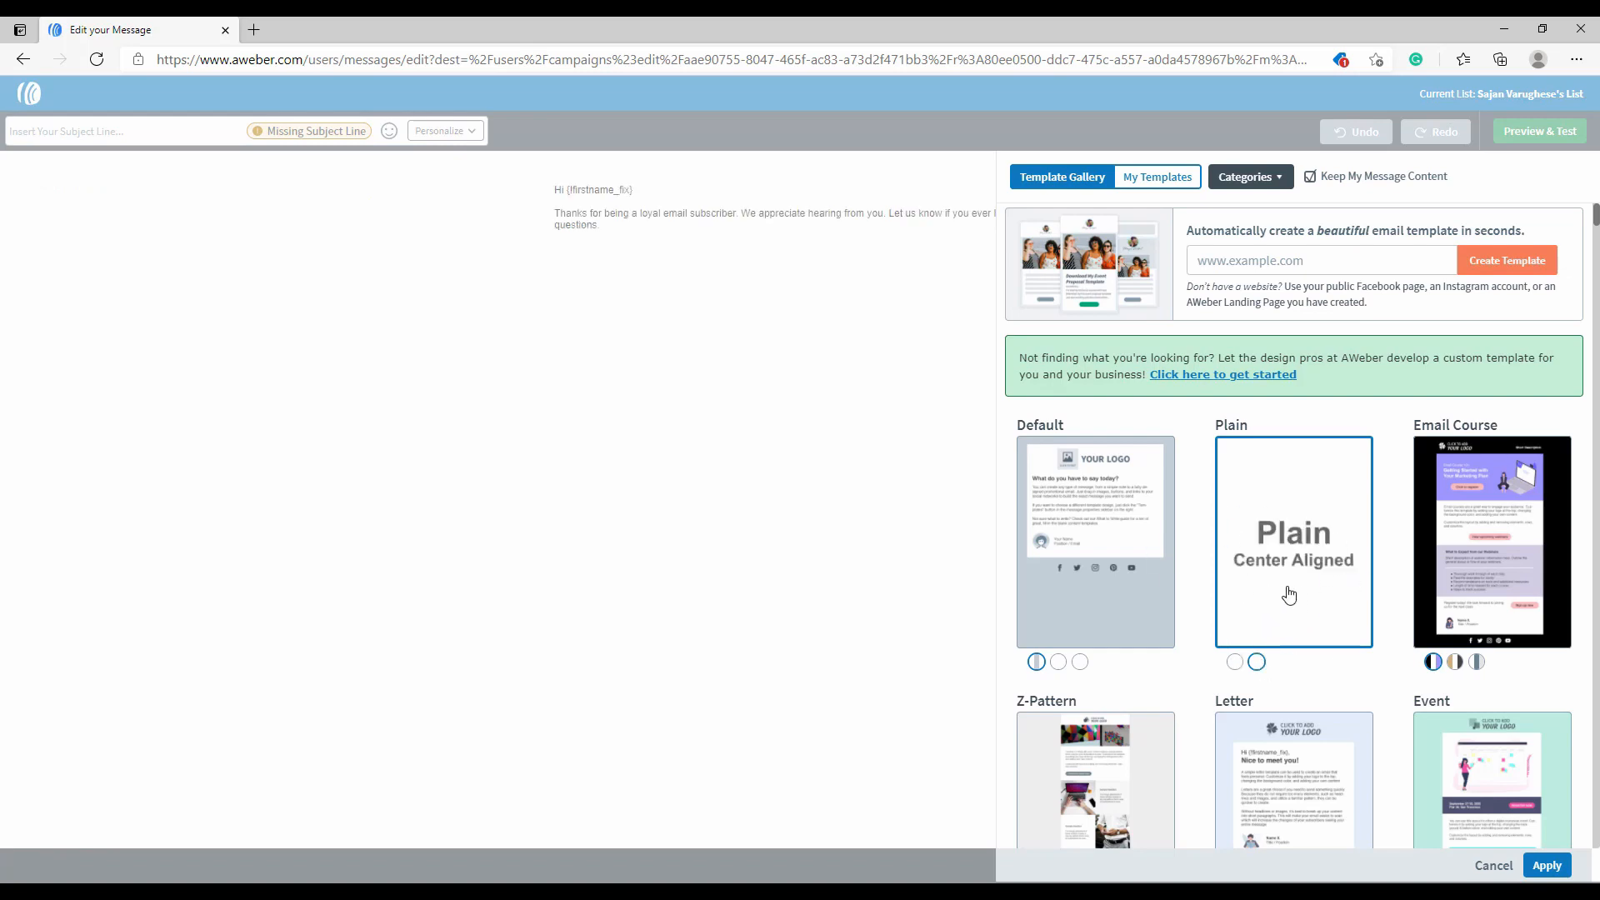
pyautogui.click(1235, 662)
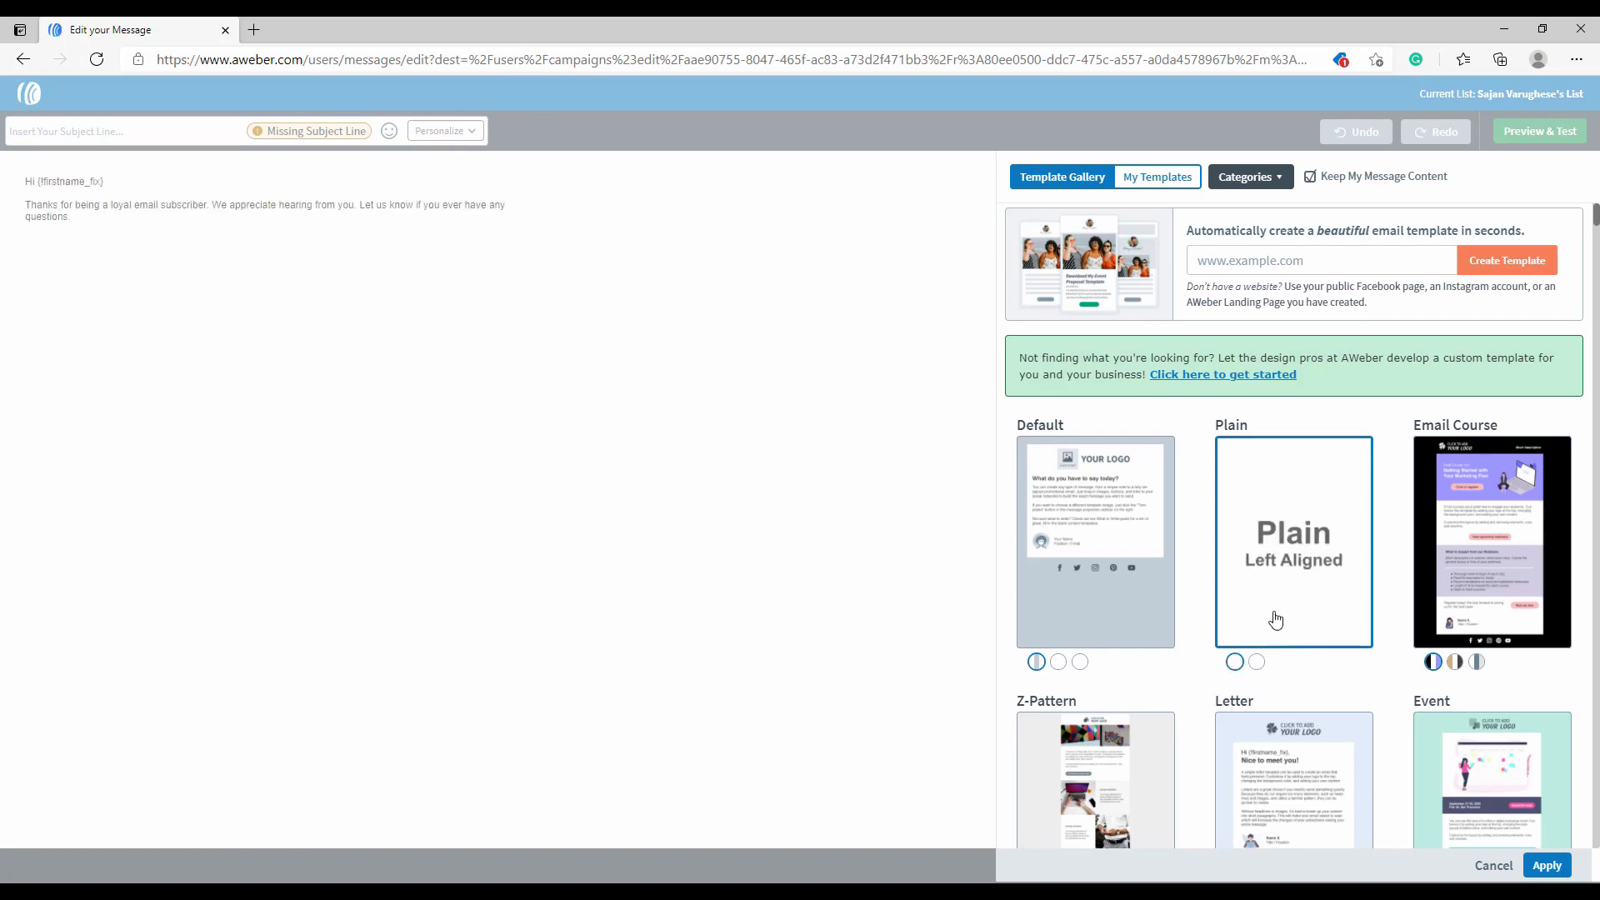
pyautogui.click(1256, 662)
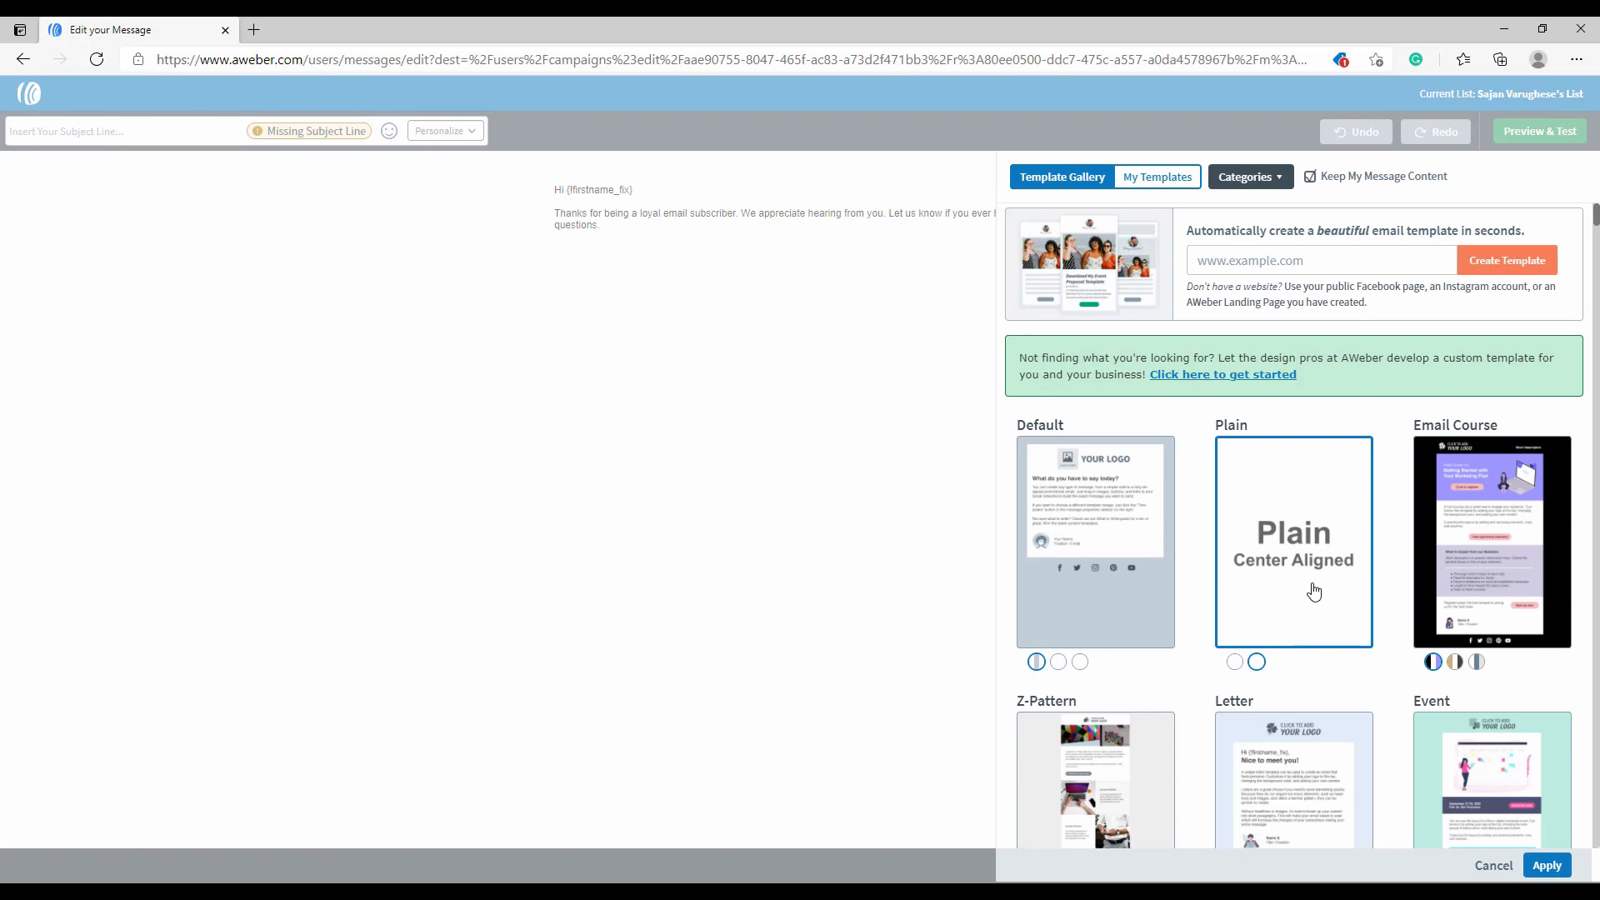
pyautogui.click(1547, 867)
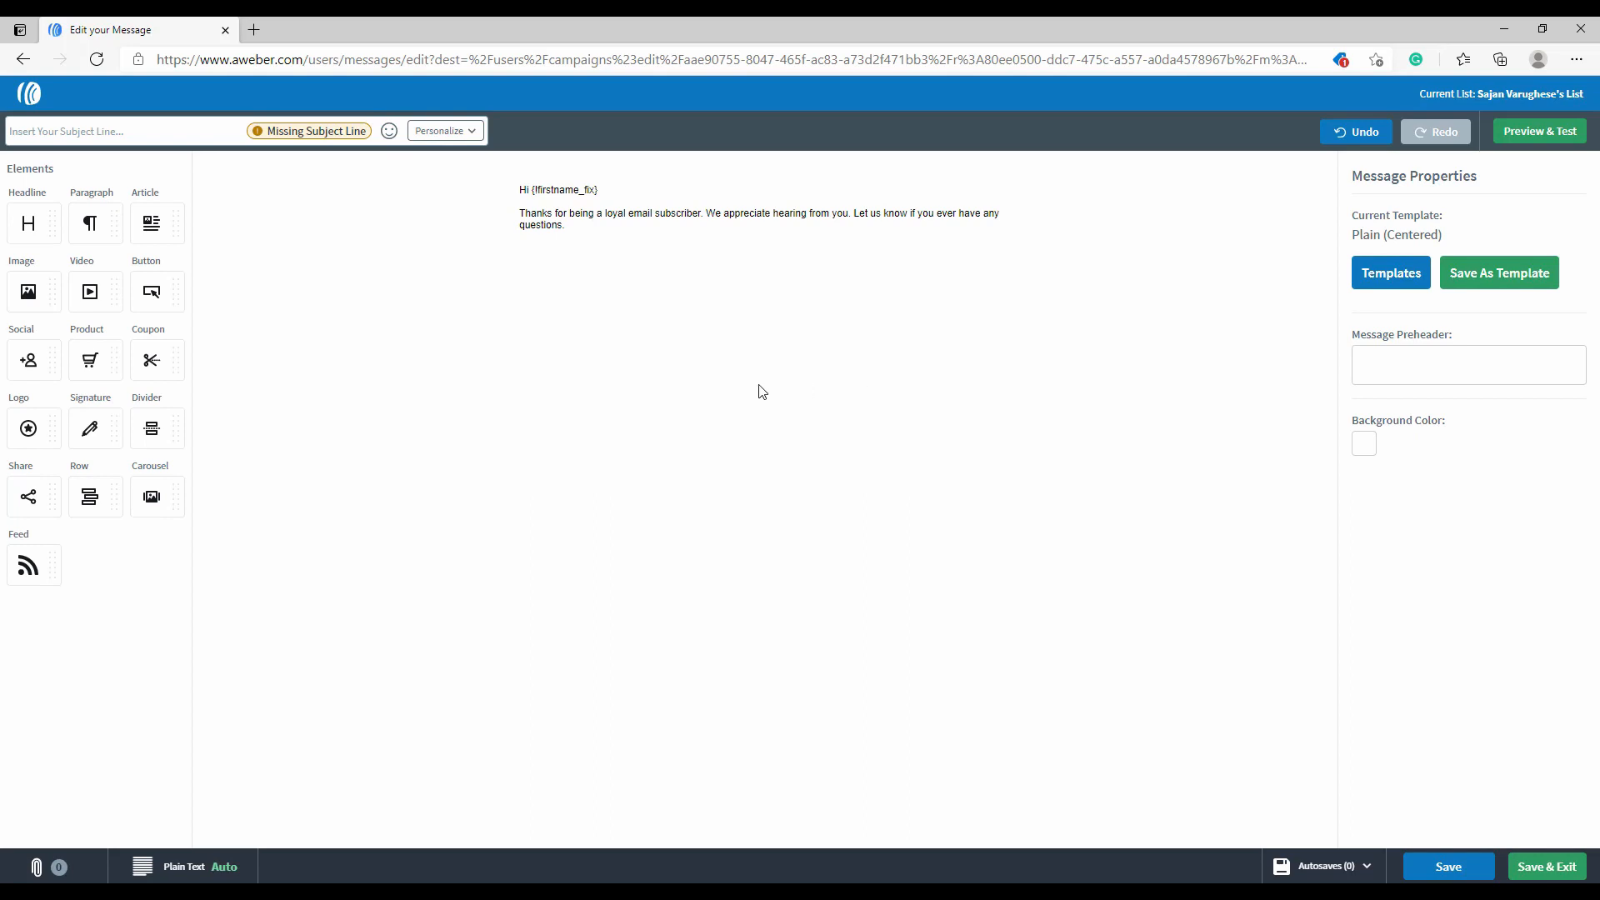
# Step: Save the message design as a reusable template under a new name
pyautogui.click(1491, 285)
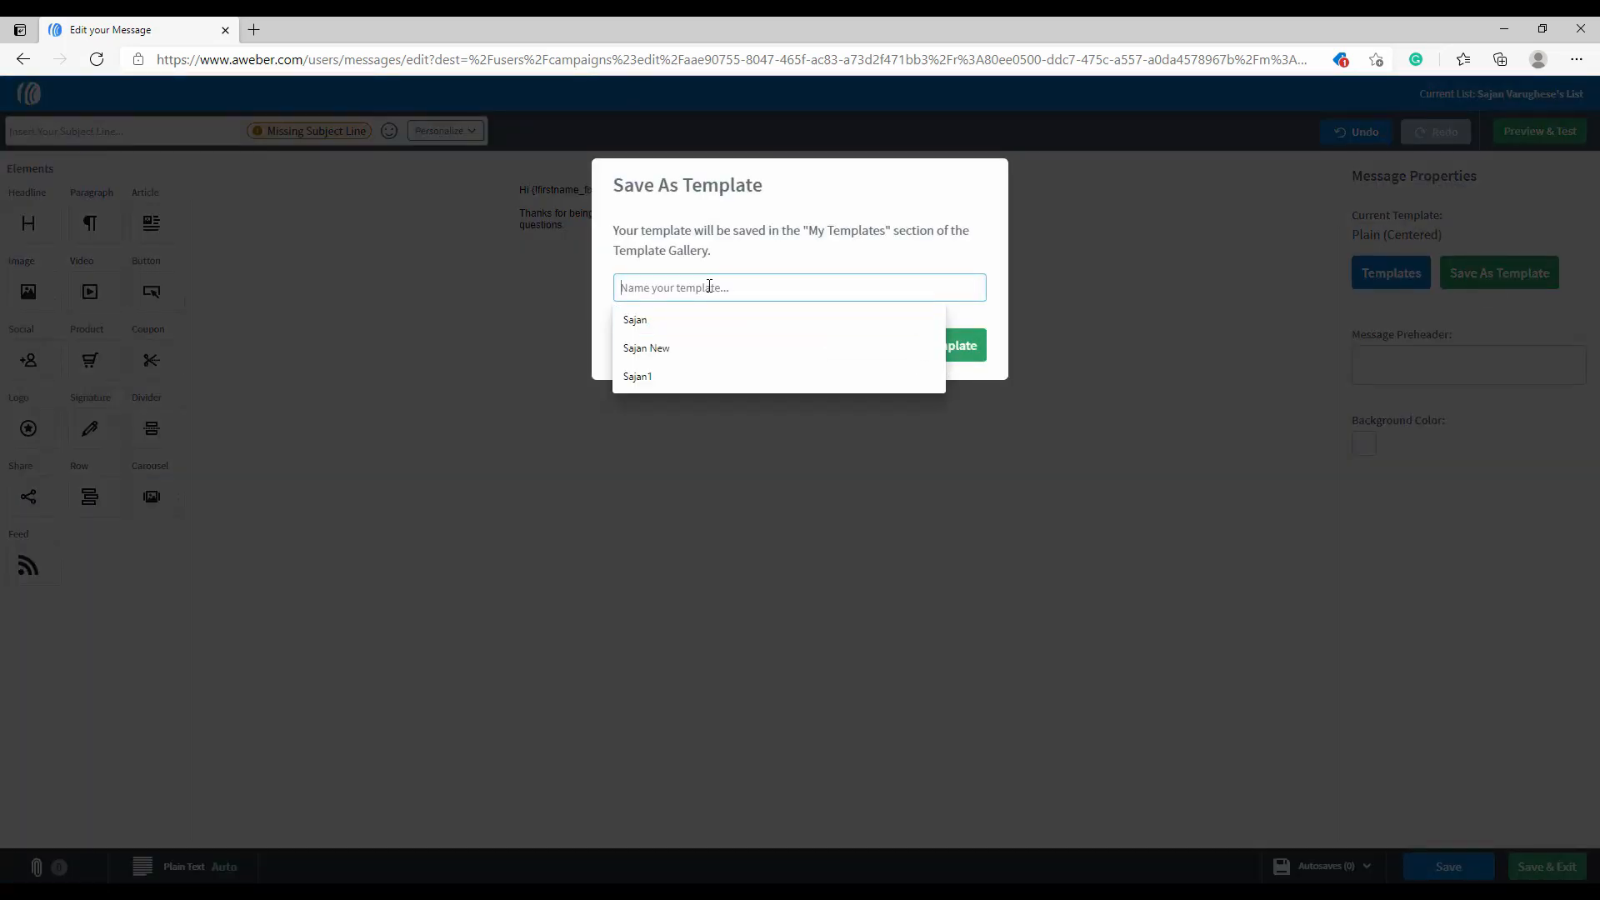
pyautogui.write('Sajannewest')
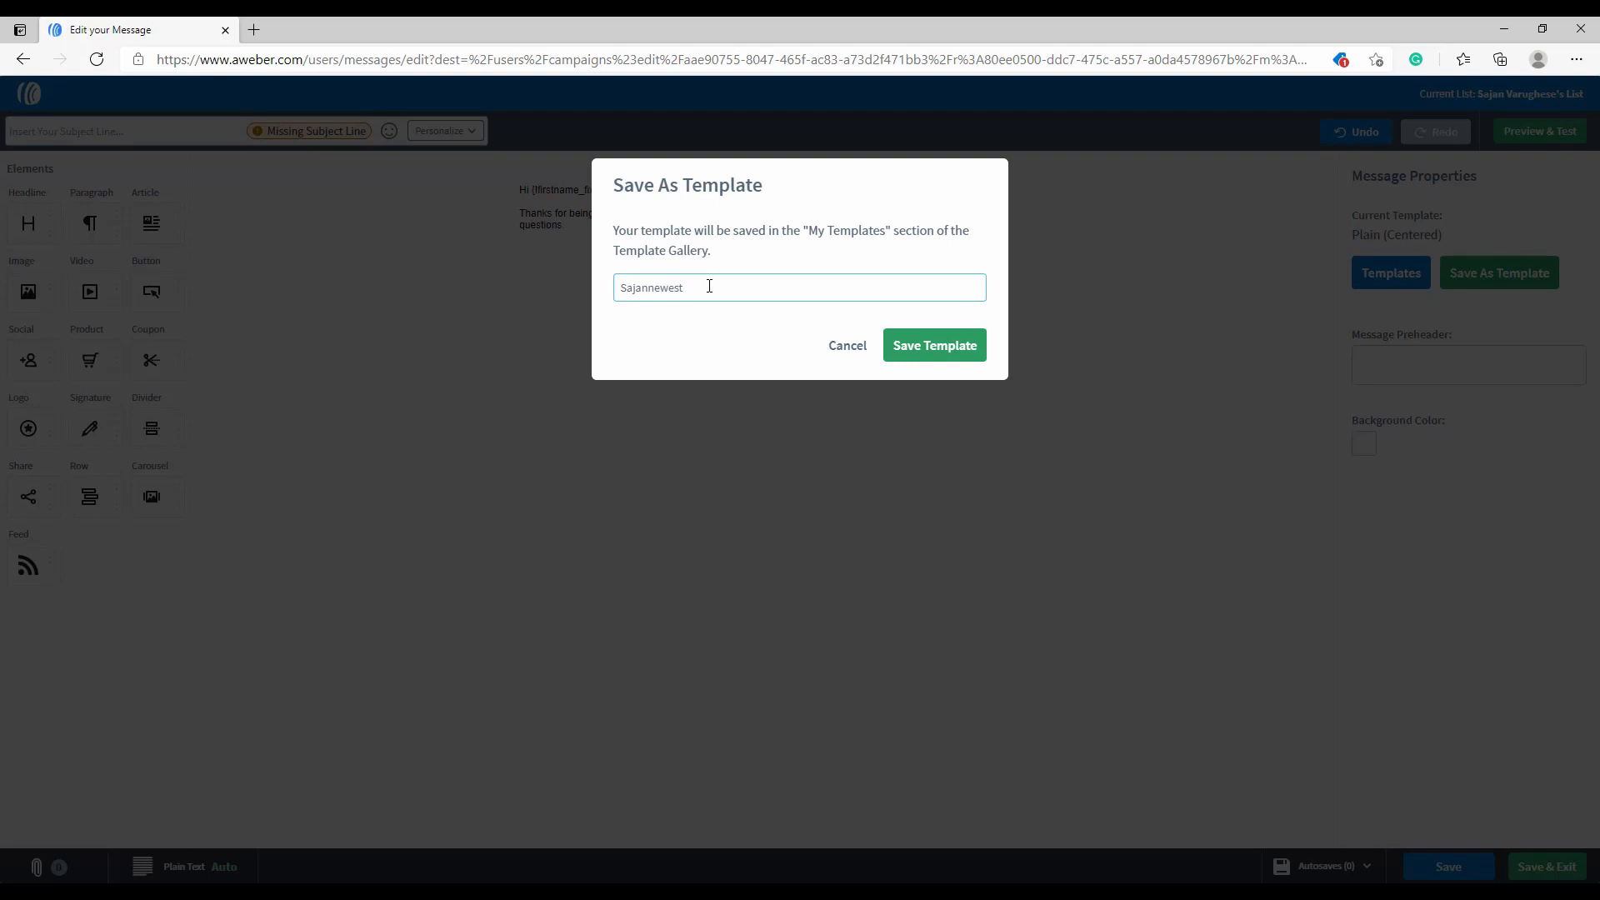
pyautogui.click(964, 358)
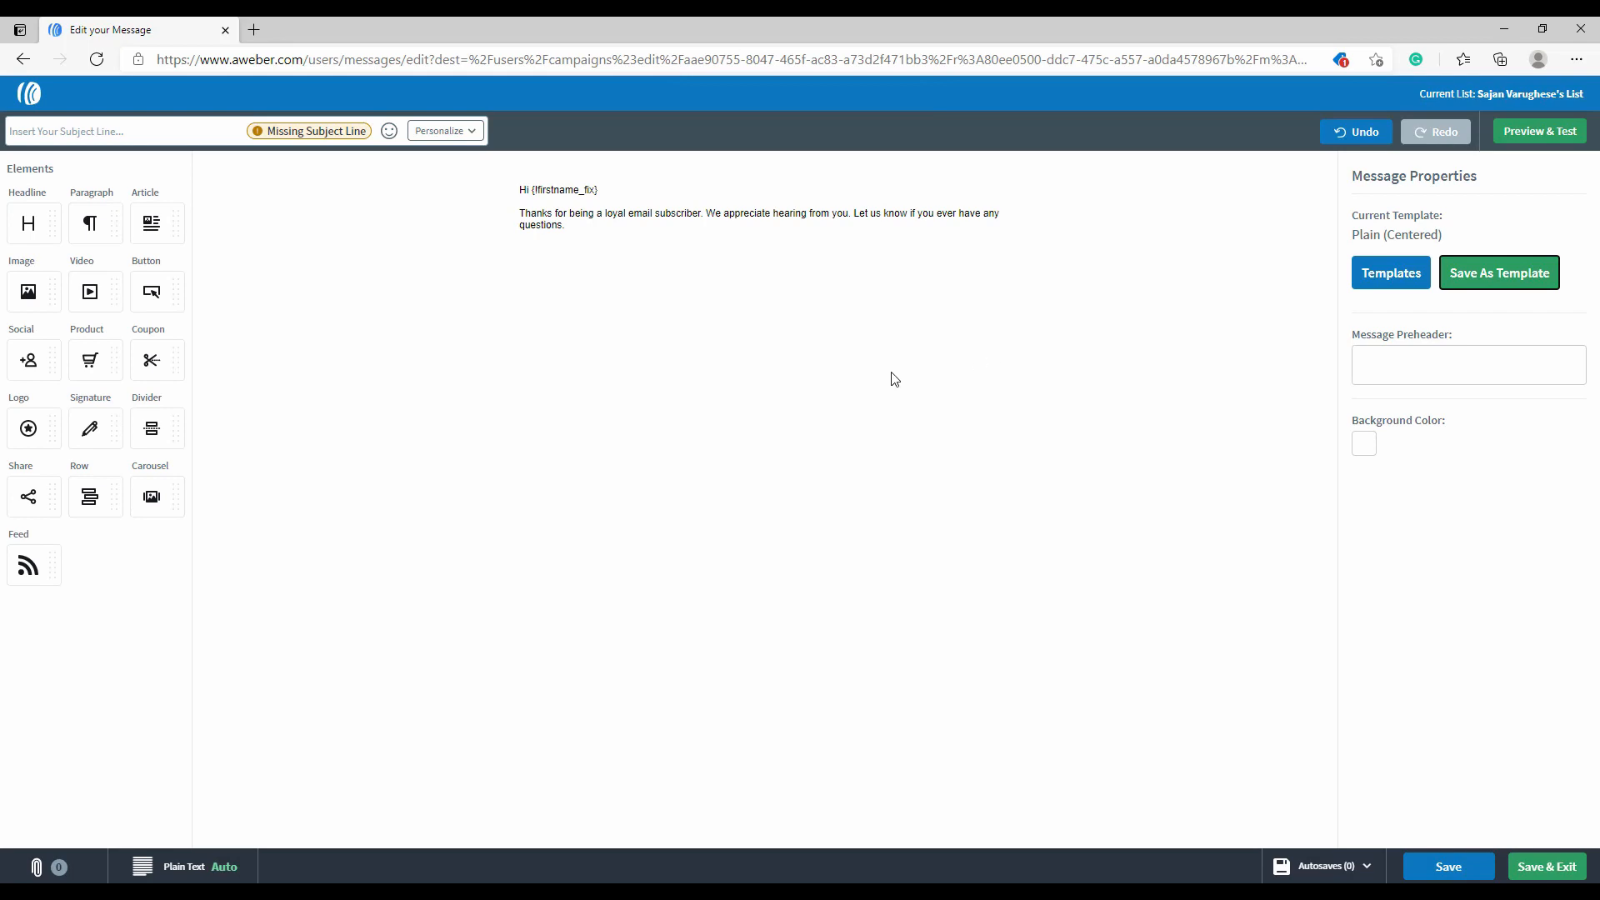
# Step: Set the email's subject line to "Congrats! Download Your Zoom Master Report"
pyautogui.click(135, 132)
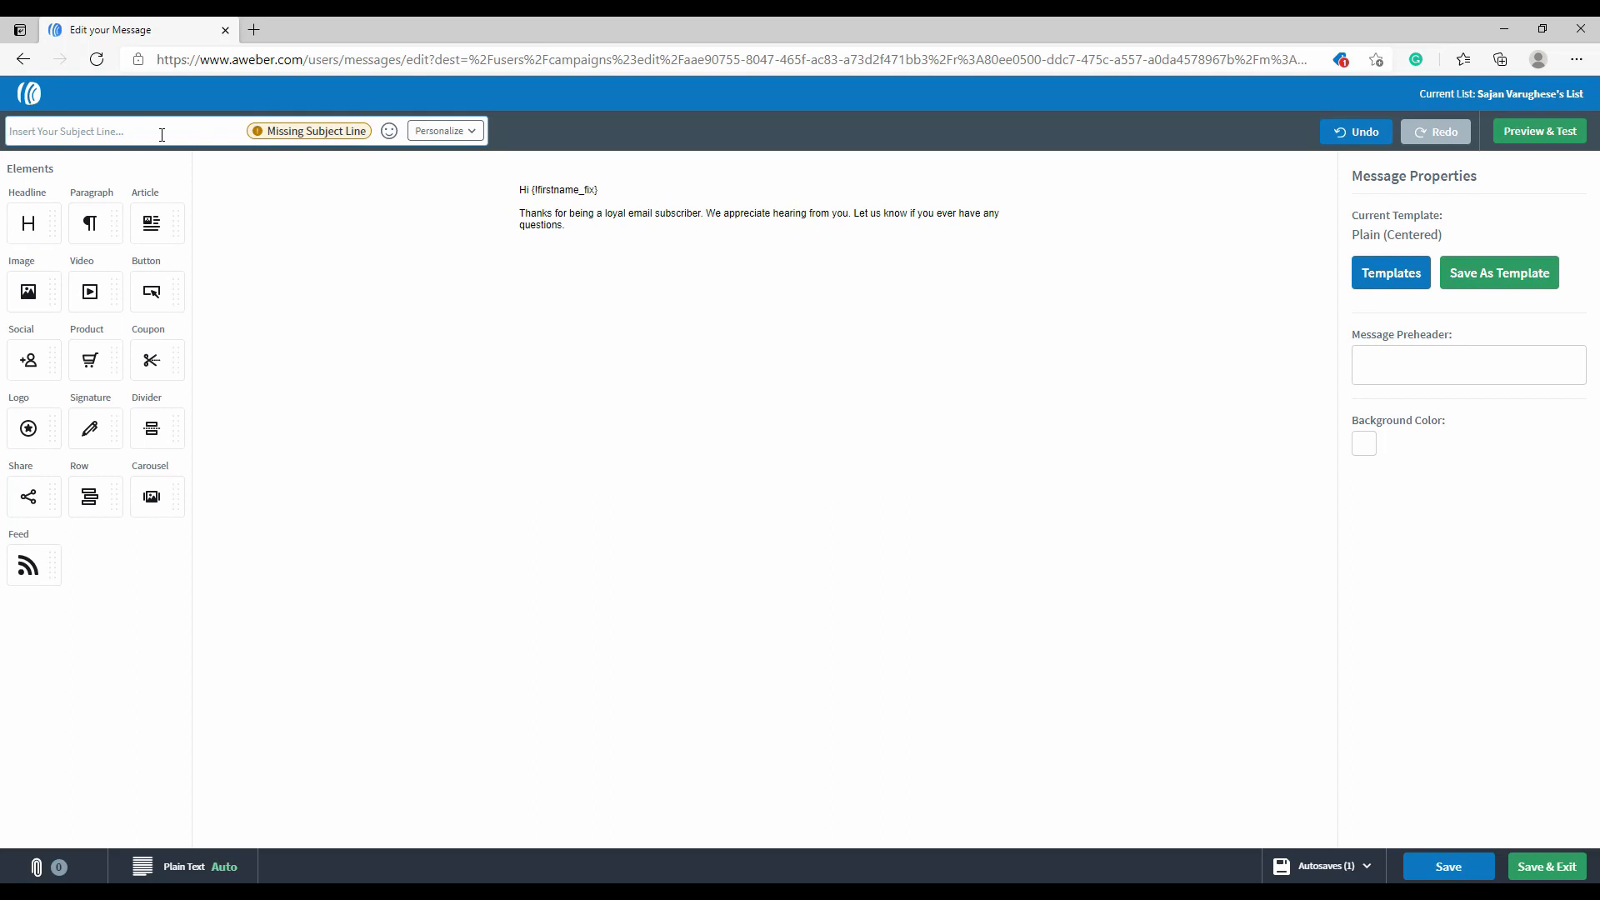
pyautogui.write('C')
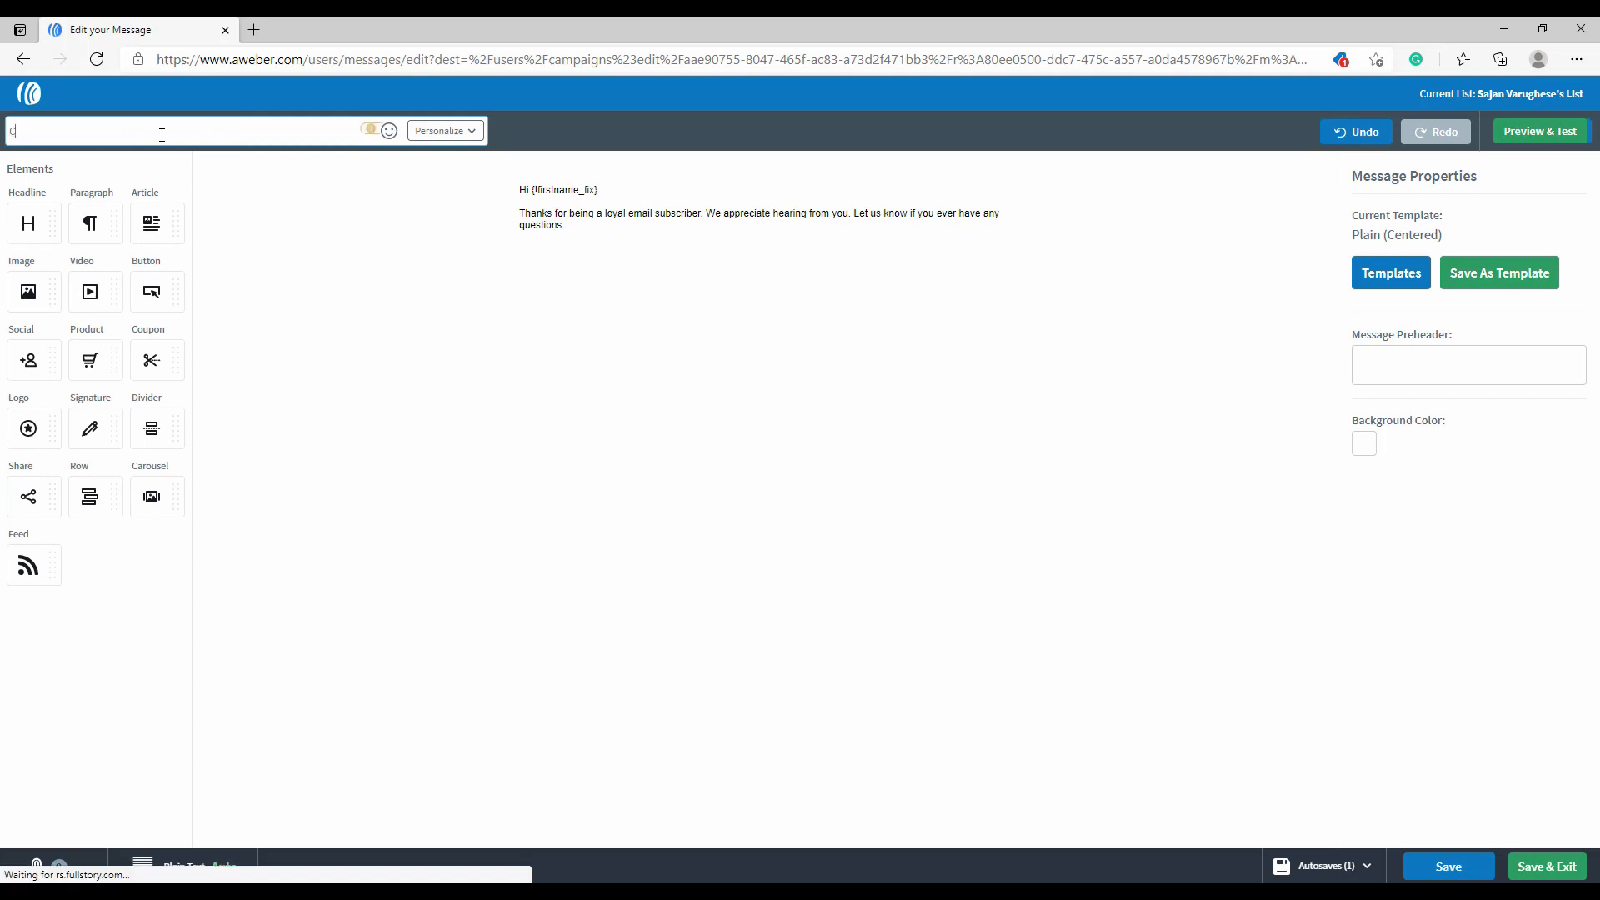
pyautogui.write('ongrats')
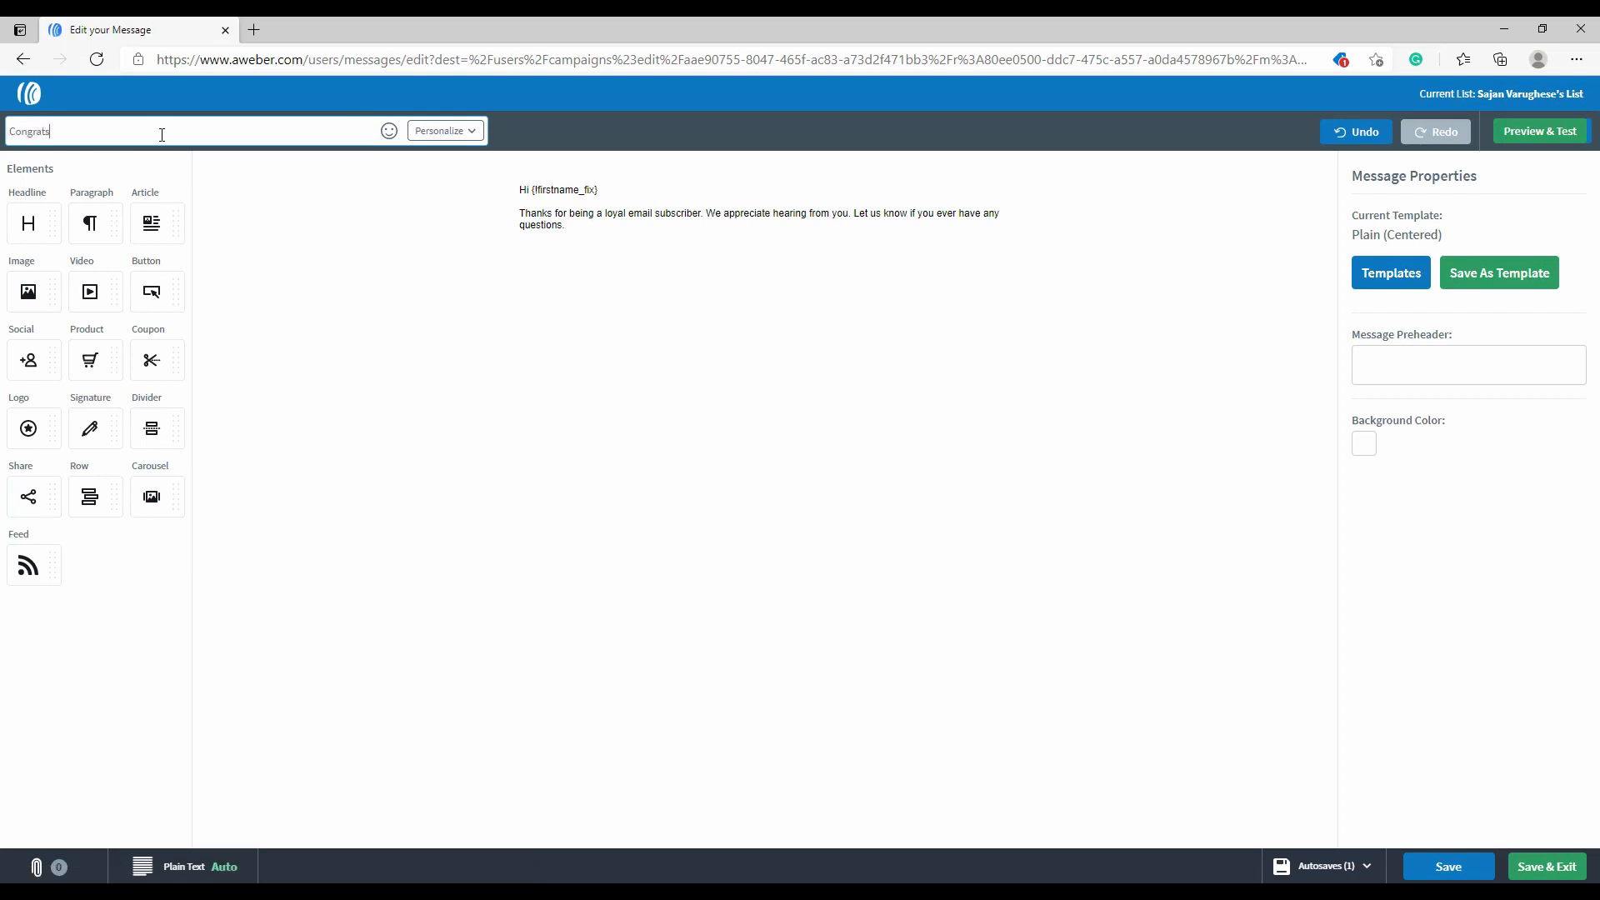
pyautogui.write('! You')
pyautogui.write('r Report')
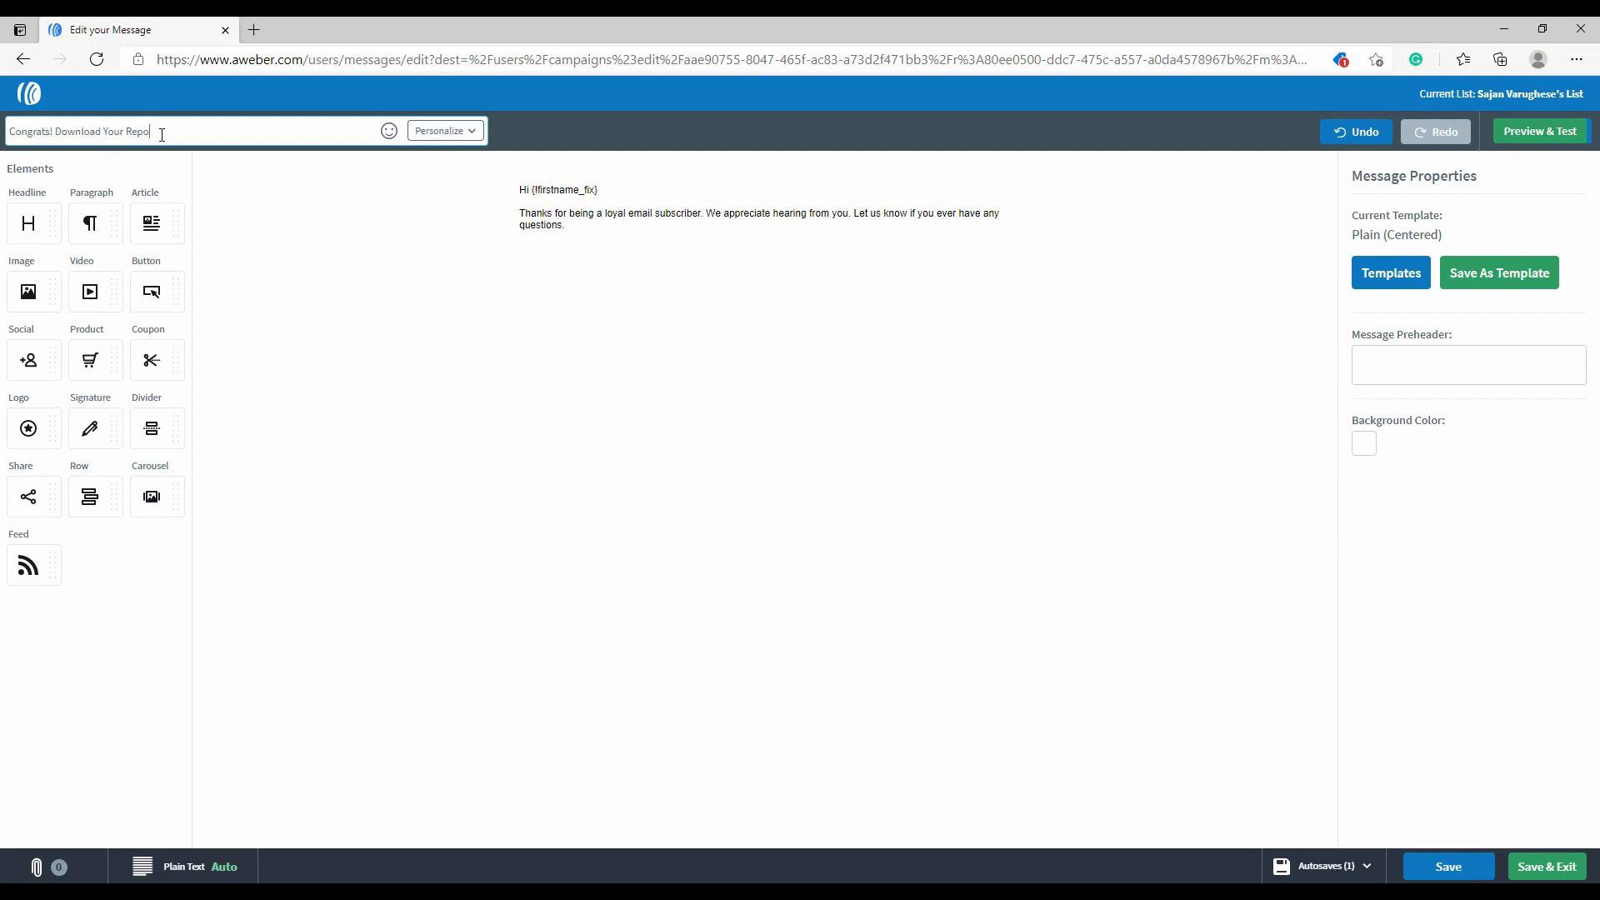
pyautogui.press('BackSpace')
pyautogui.press('BackSpace')
pyautogui.press('BackSpace')
pyautogui.write('Zoom Master Report')
# Step: Examine the Subscriber's Info personalization options available for the greeting in the message body
pyautogui.click(589, 212)
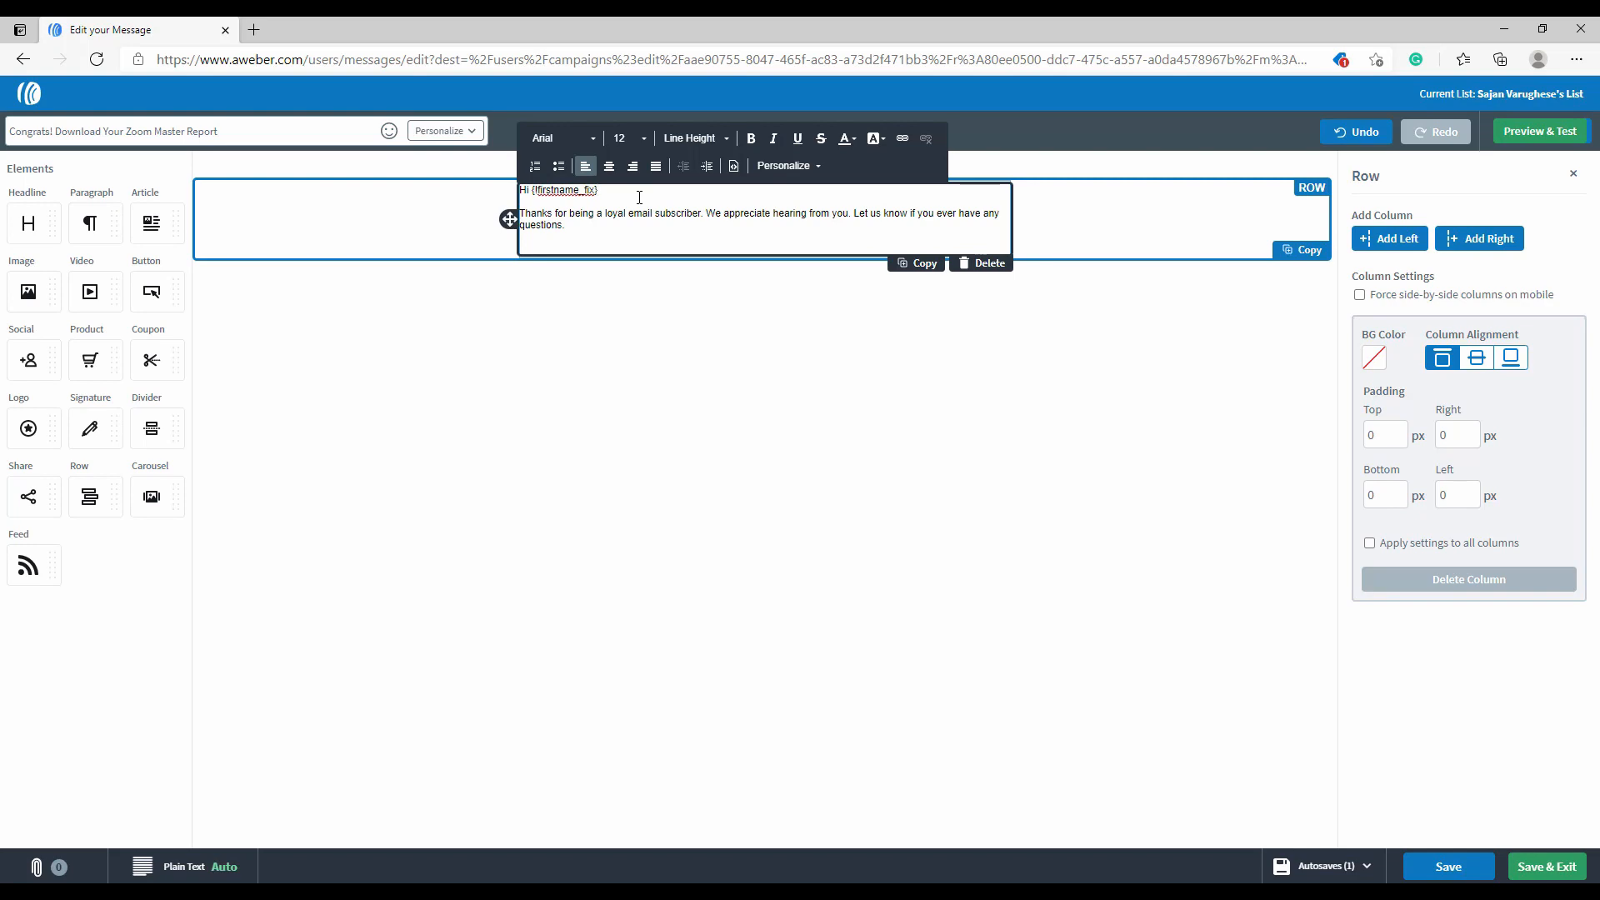
pyautogui.click(801, 170)
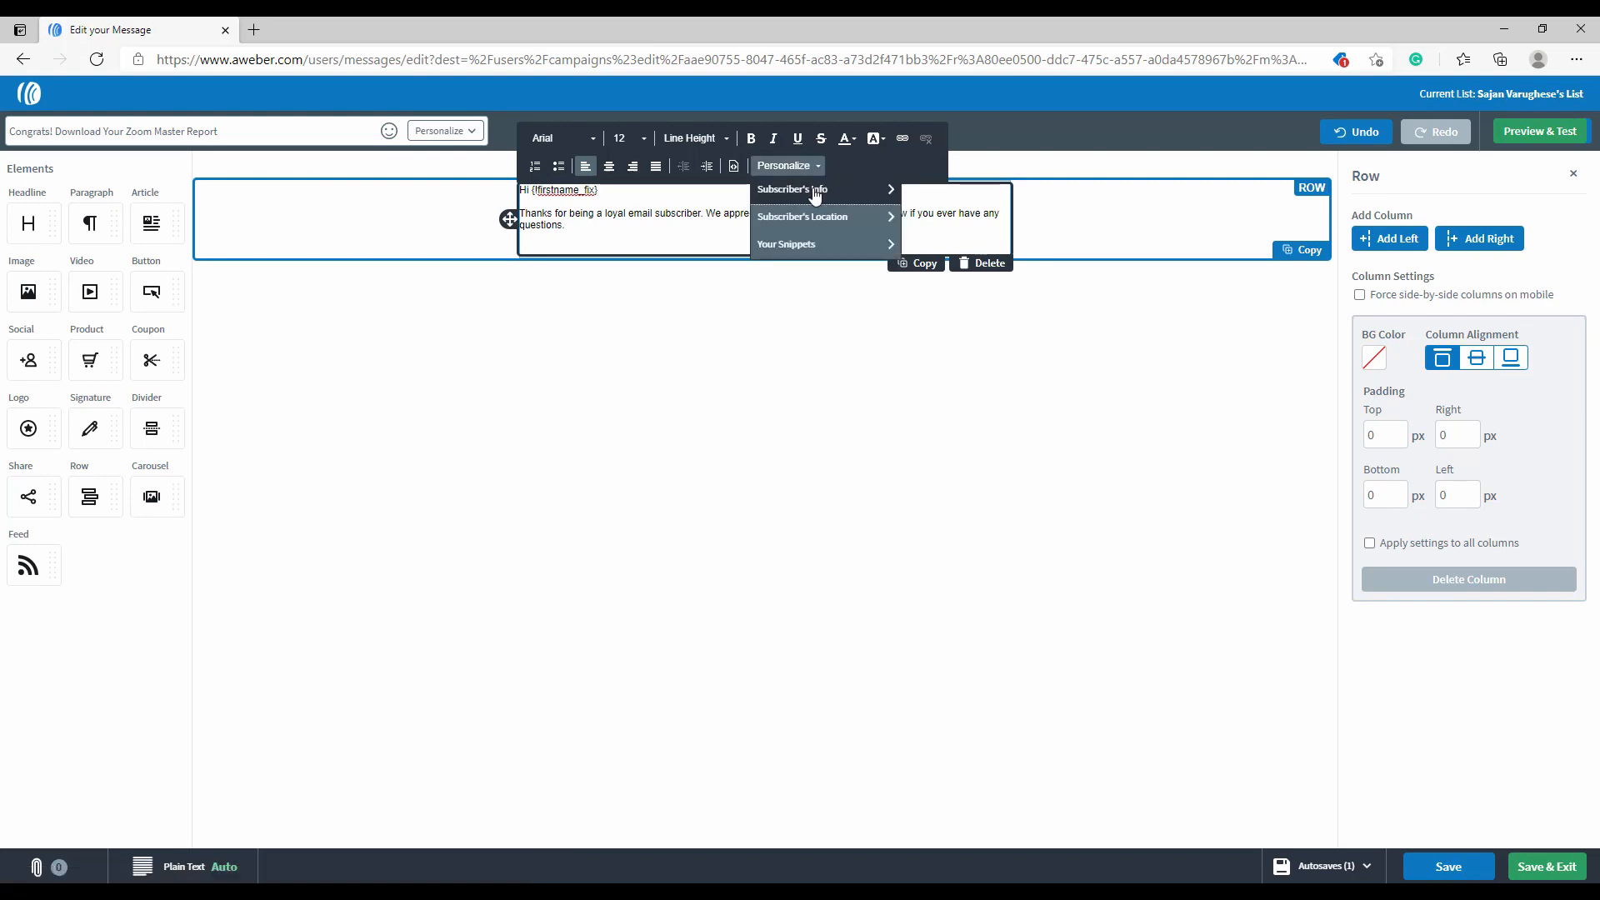
pyautogui.click(815, 193)
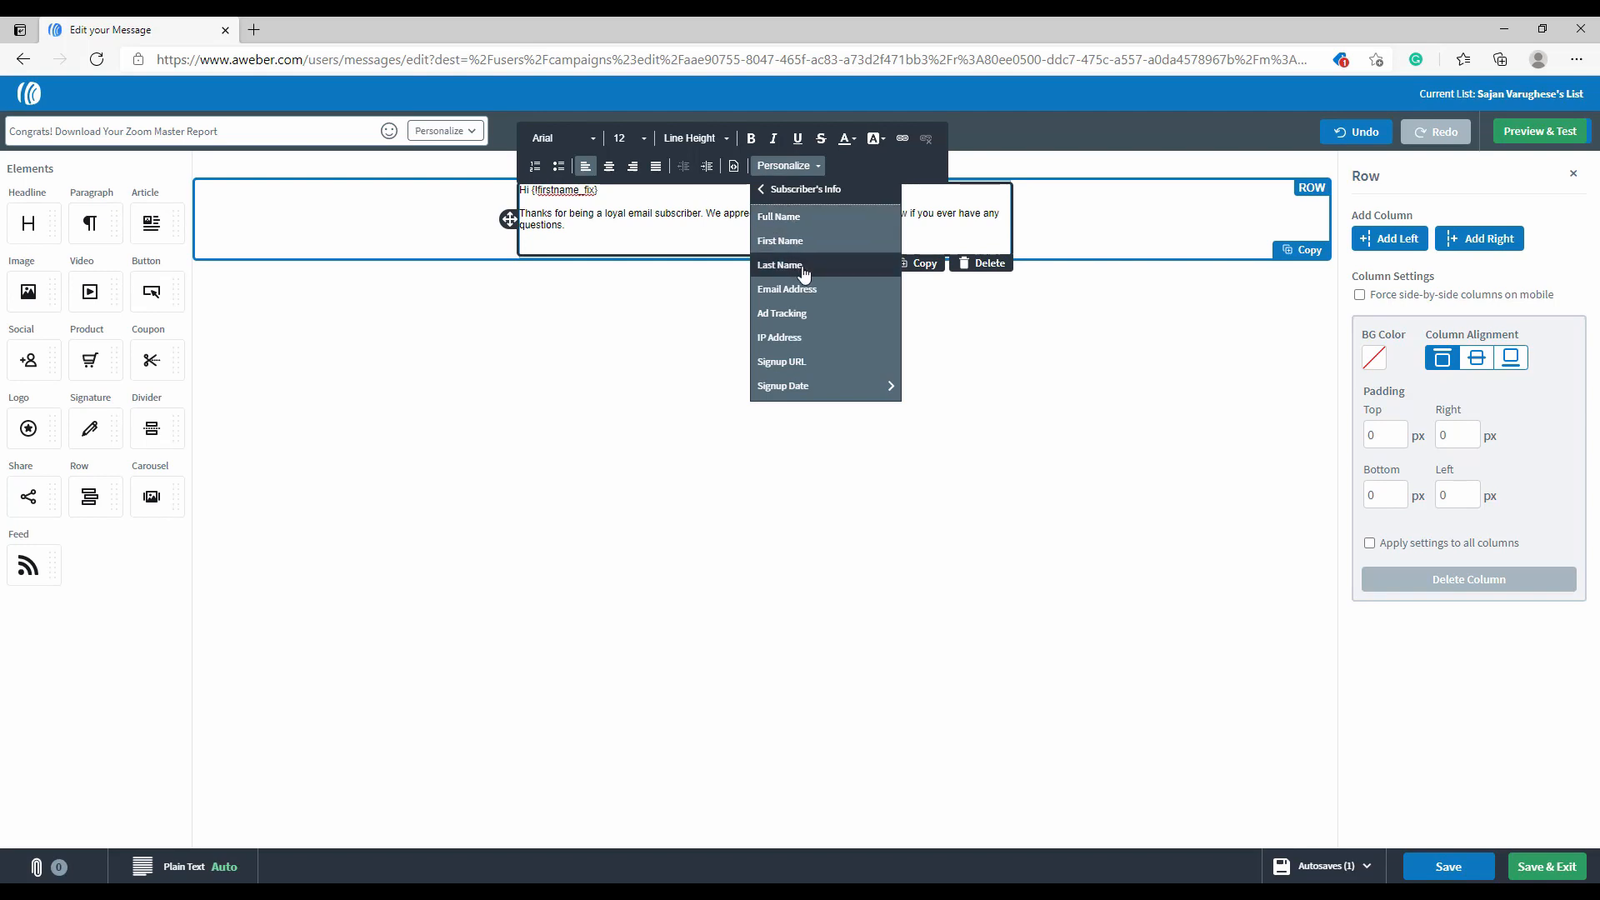
pyautogui.click(634, 191)
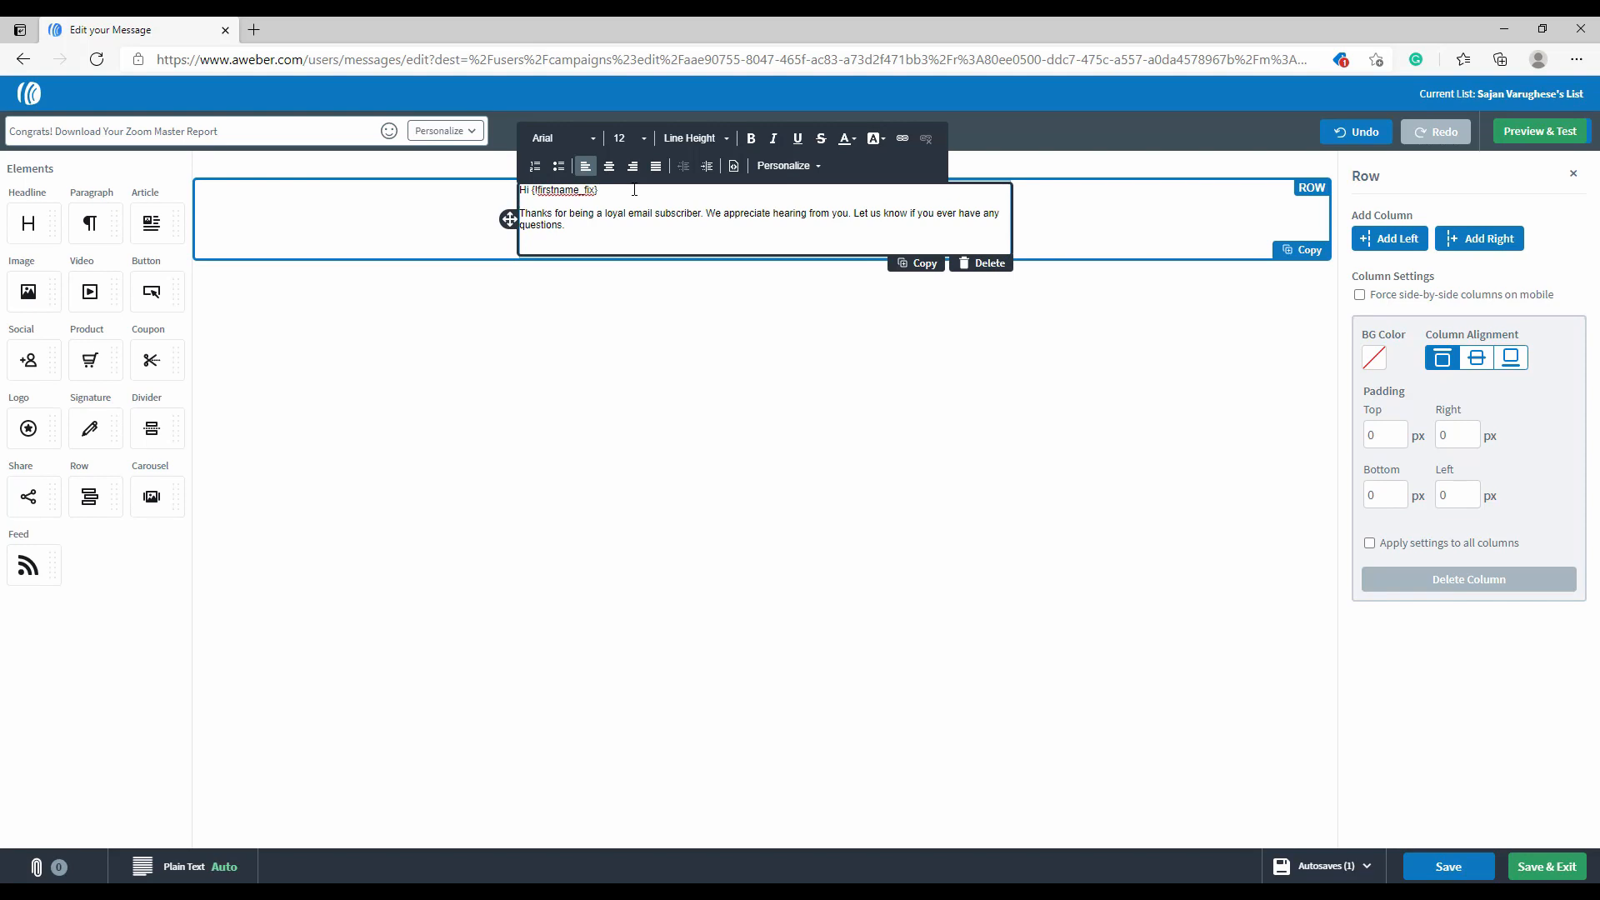
# Step: Replace the default body sentence with "Thank you for you interest in our zoom report where I will reveal my best secrets for an effective zoom meeting."
pyautogui.tripleClick(576, 227)
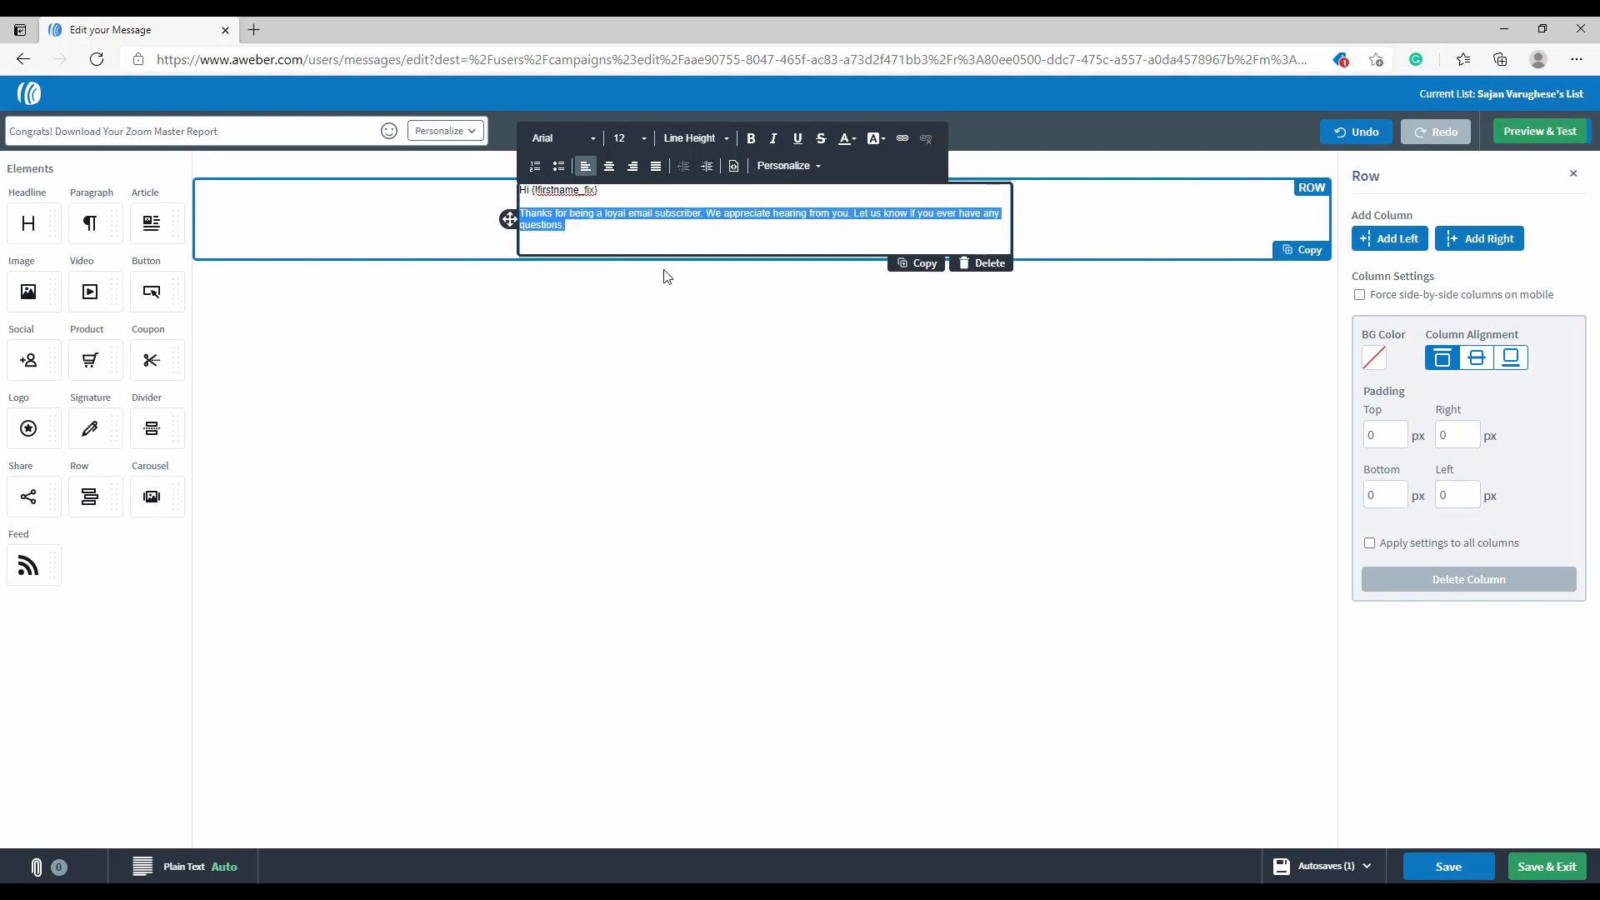
pyautogui.write('Tha')
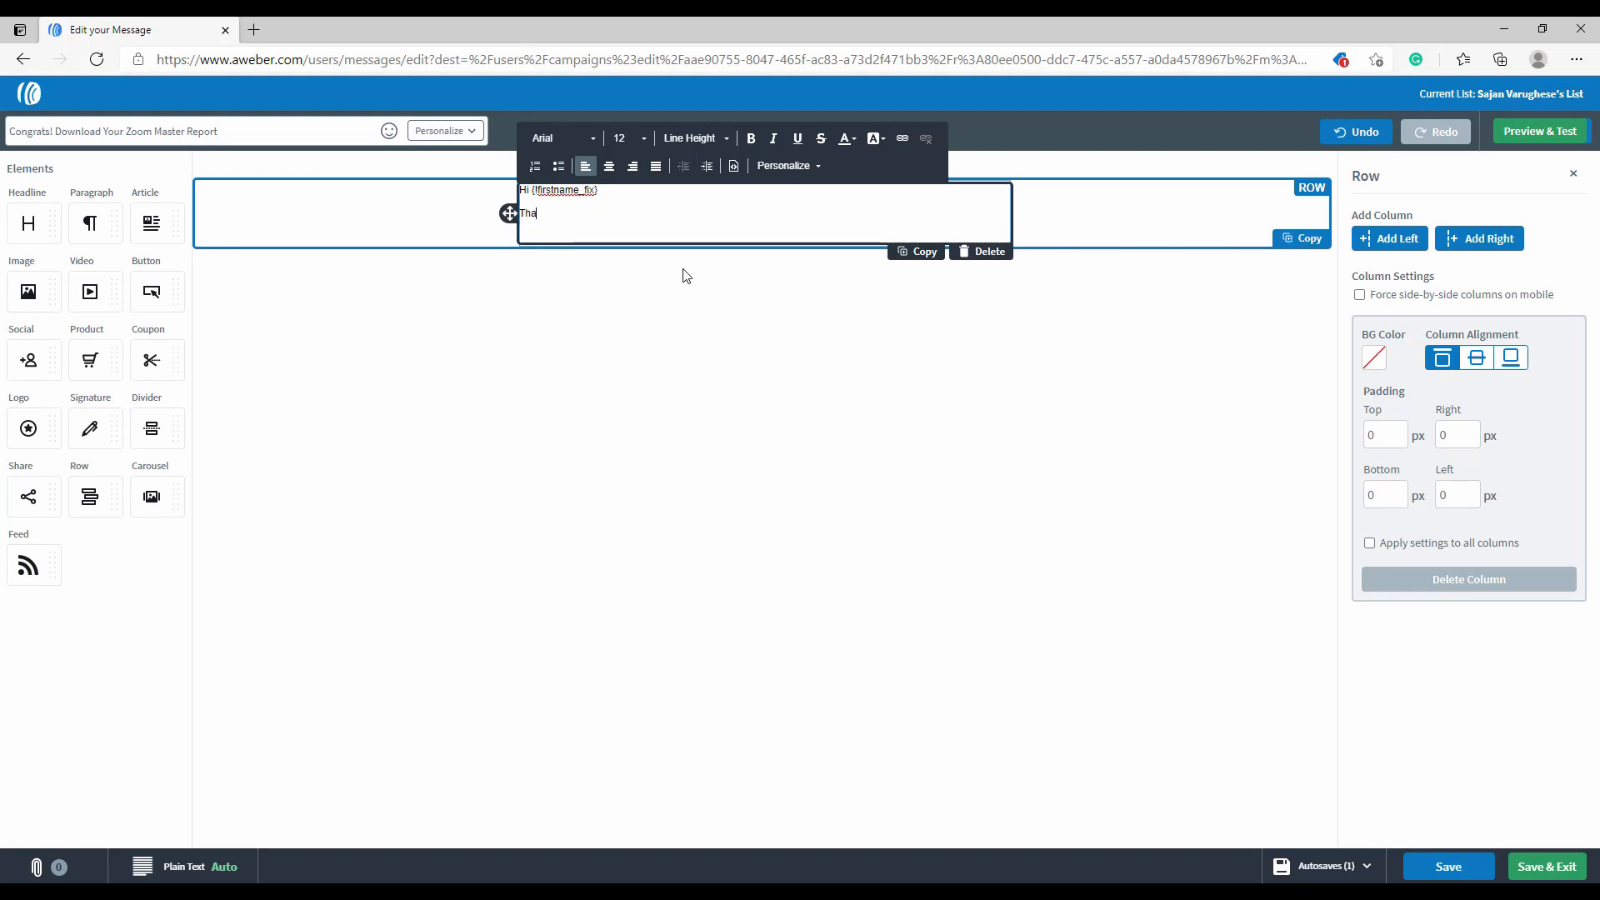
pyautogui.write('nk you for you interest')
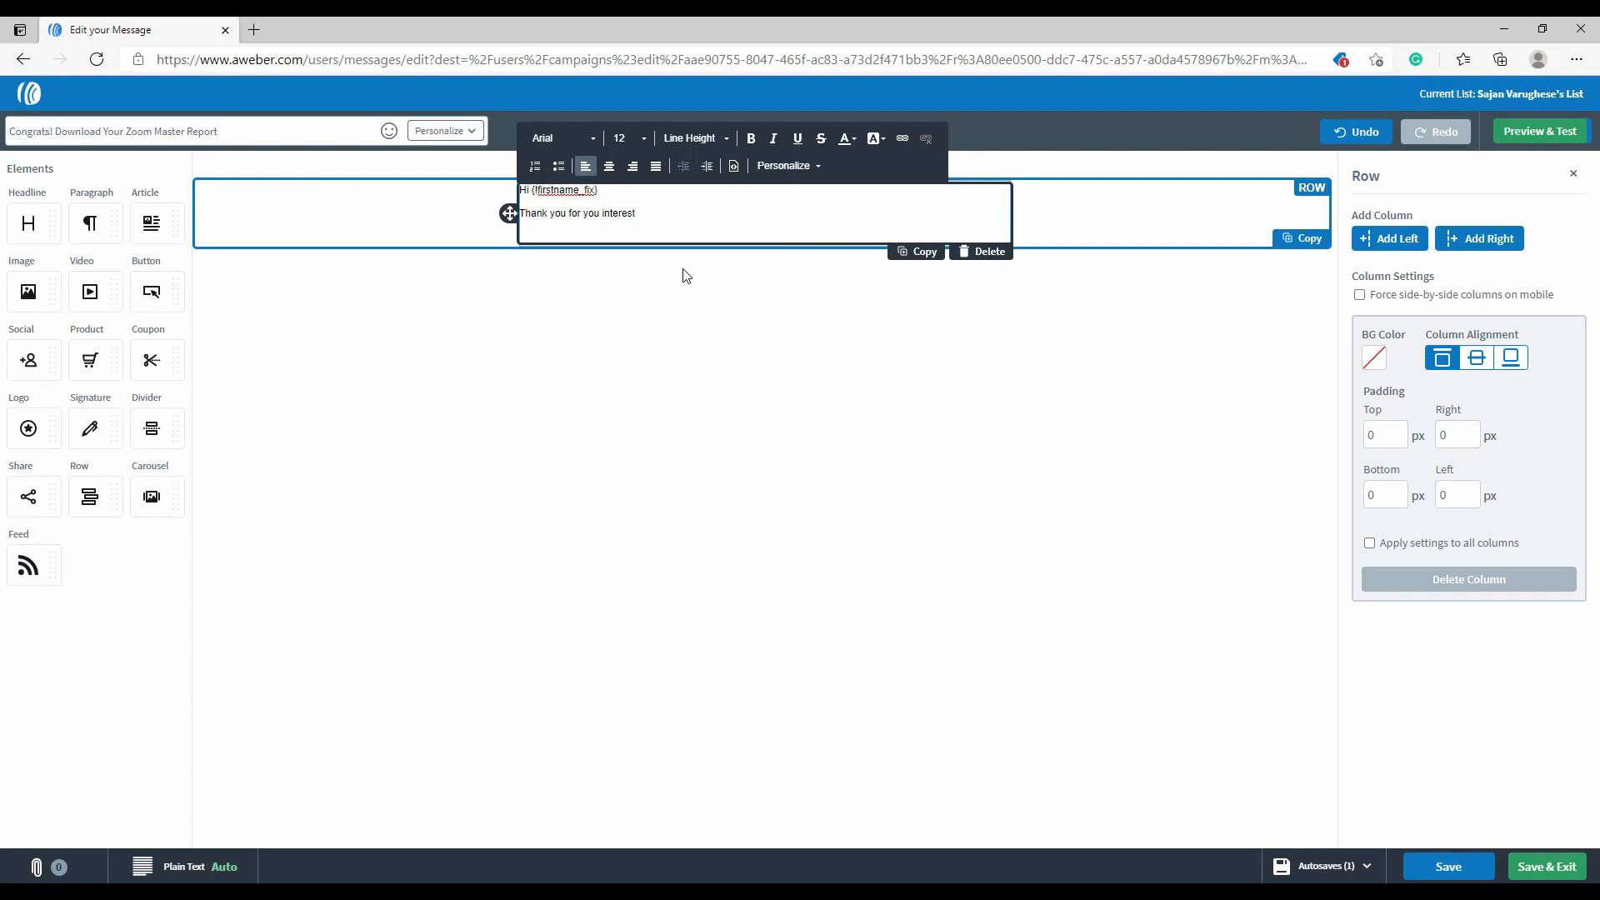
pyautogui.write(' in our zoom report where I will reveal my best sec')
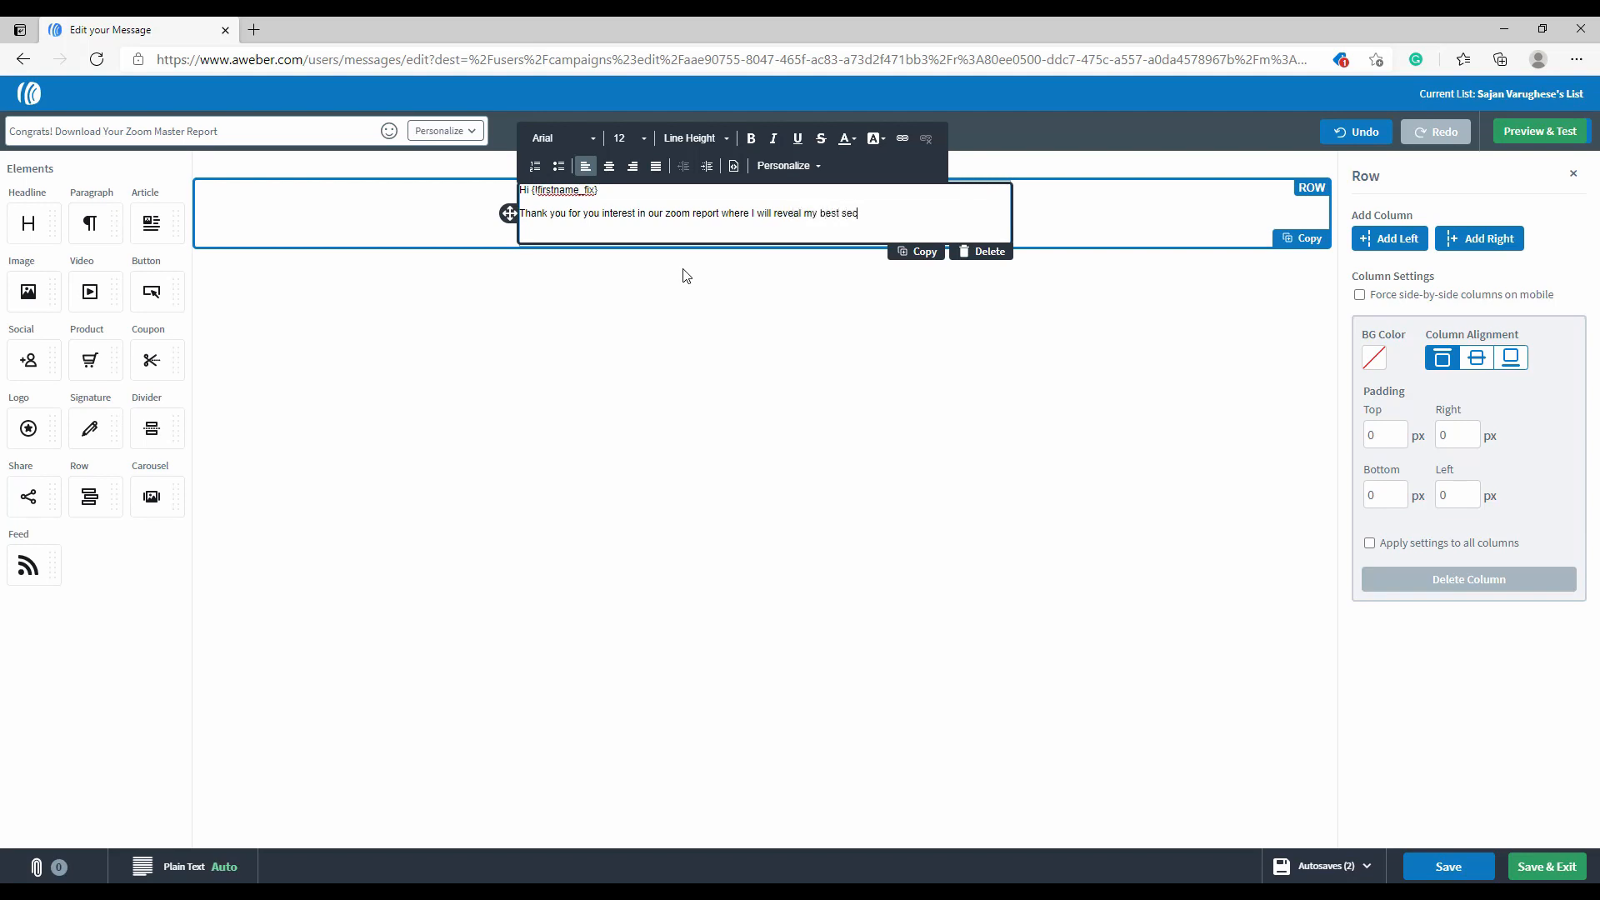
pyautogui.write('rets for an effective zoom meeting')
# Step: Add the paragraph "If you haven't downloaded your free report yet, click this link to do it now." below the thank-you sentence
pyautogui.press('Return')
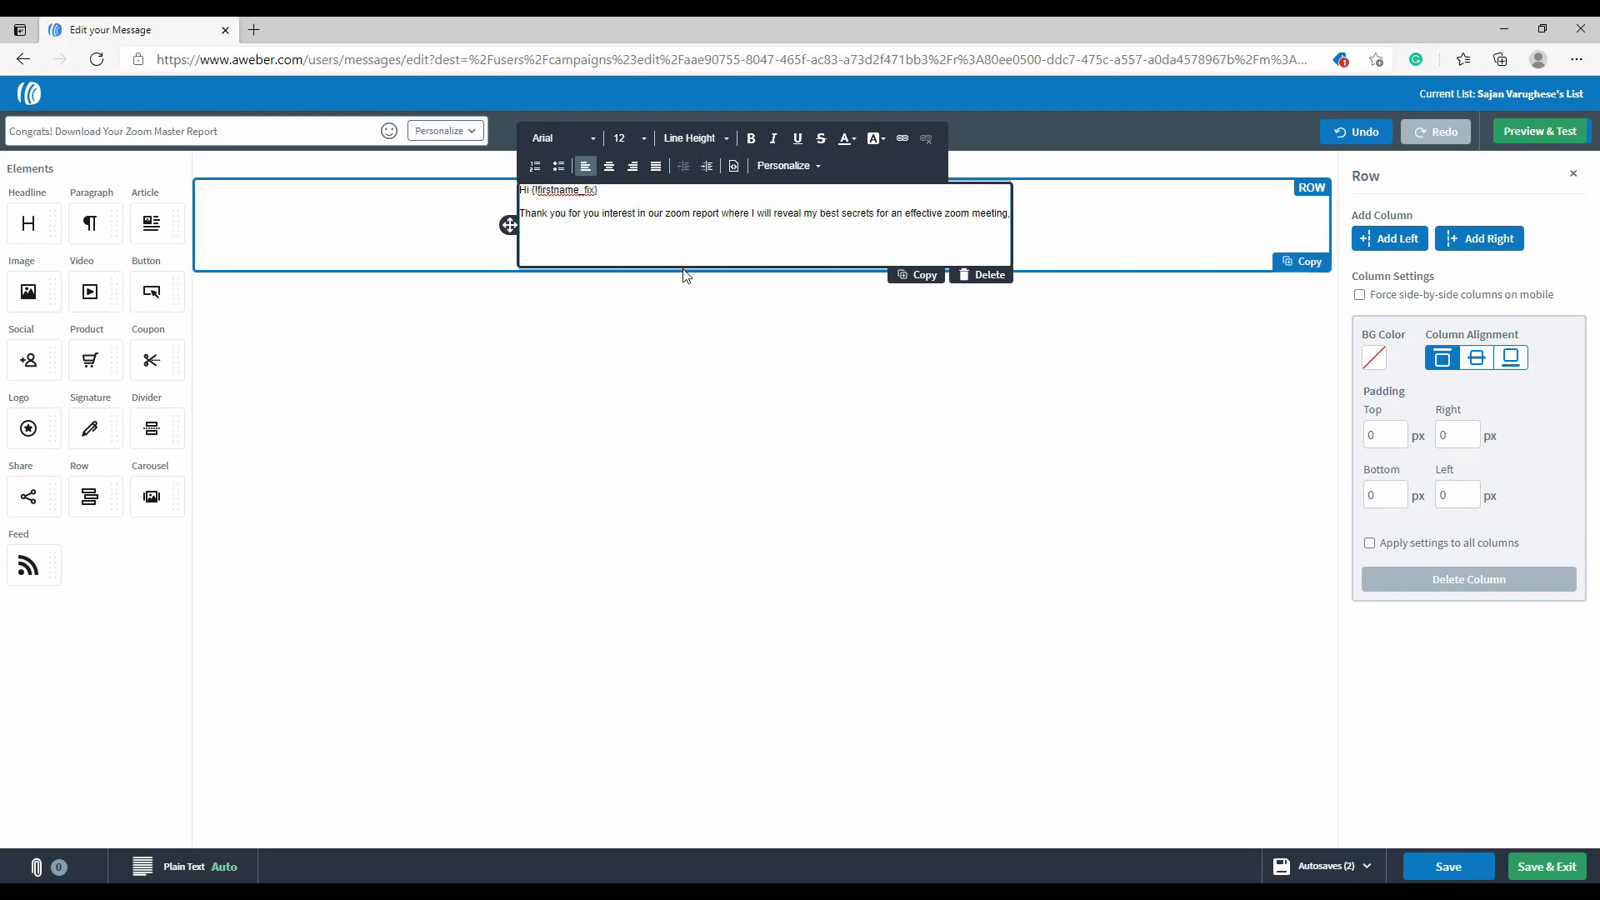
pyautogui.press('Return')
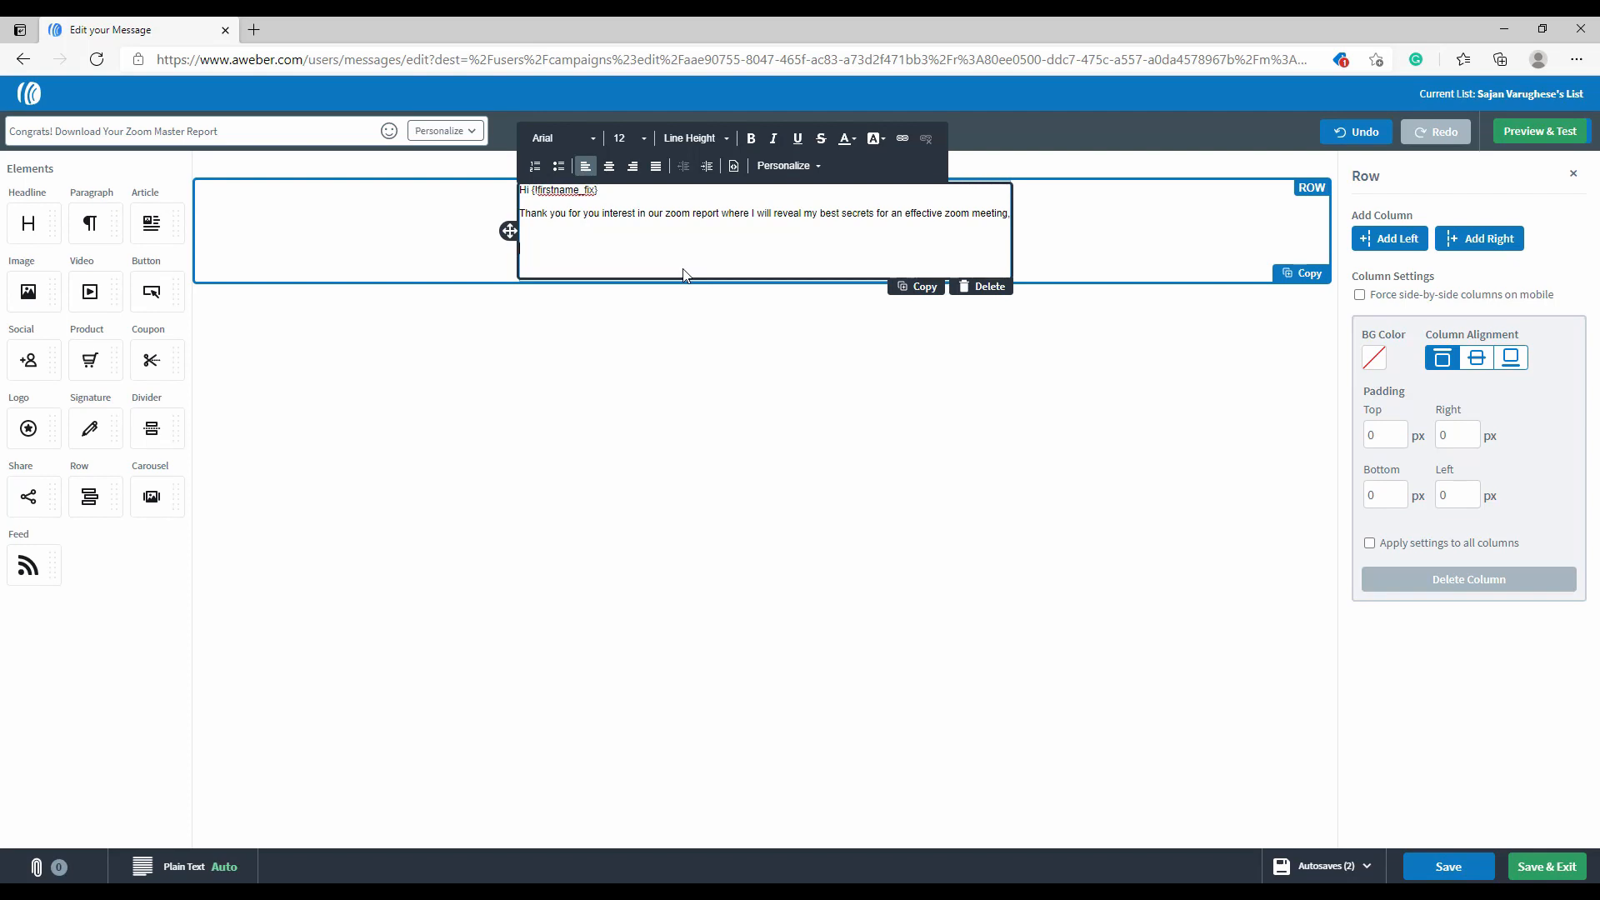
pyautogui.press('Return')
pyautogui.press('Return')
pyautogui.write("If you haven't downloaded your free report yet")
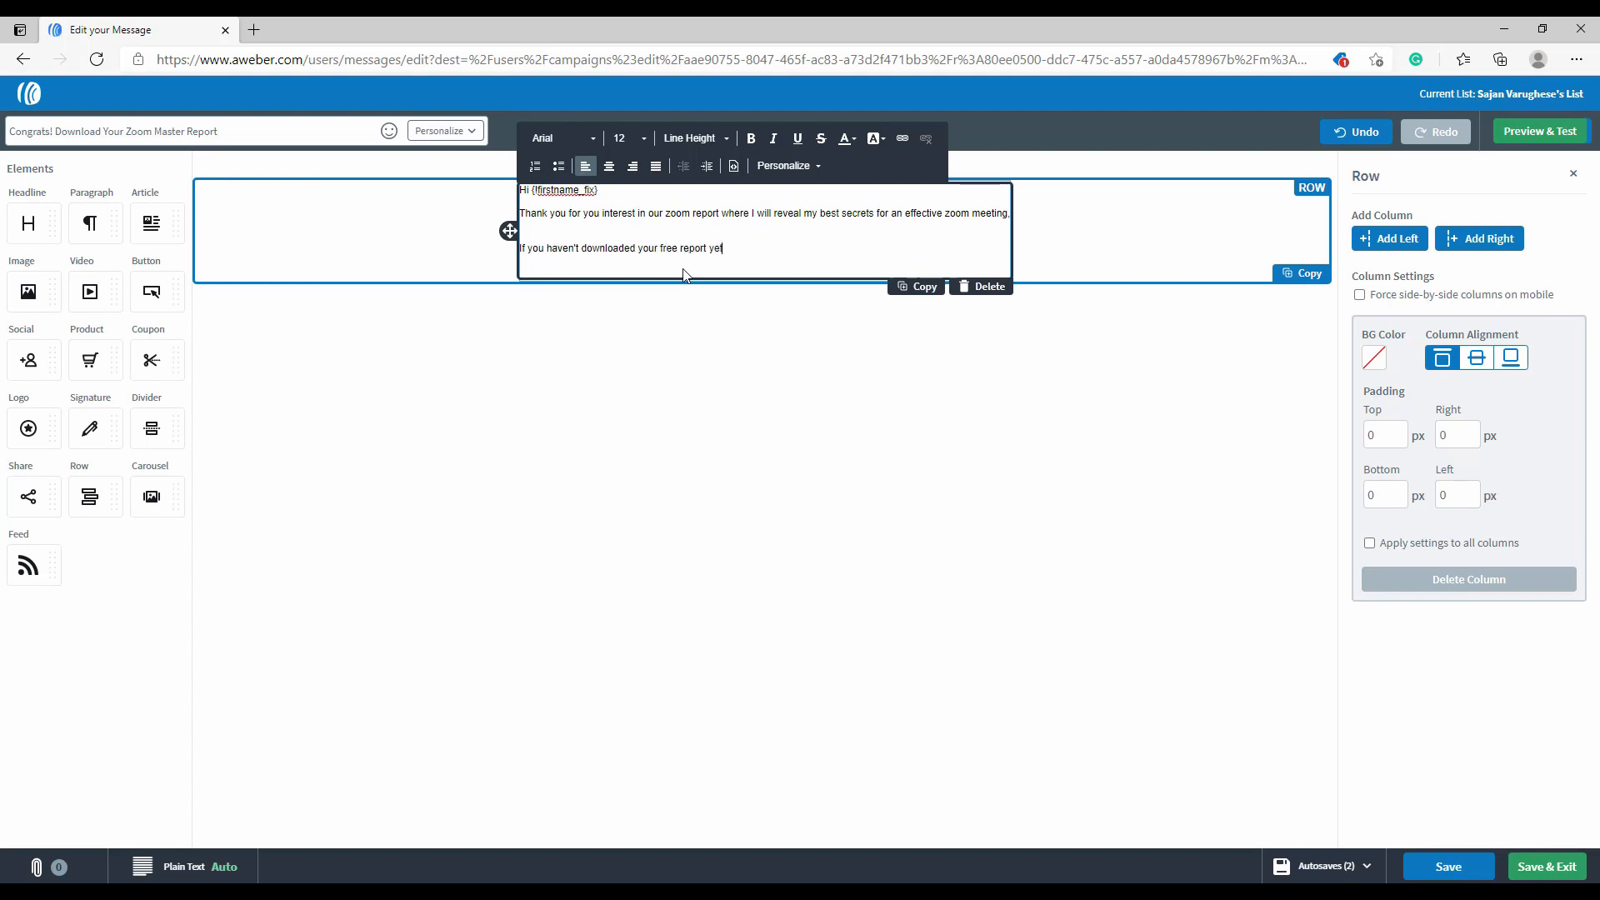
pyautogui.write(', click this link to do it now.')
pyautogui.moveTo(727, 249); pyautogui.dragTo(786, 251)
pyautogui.click(870, 248)
pyautogui.press('Return')
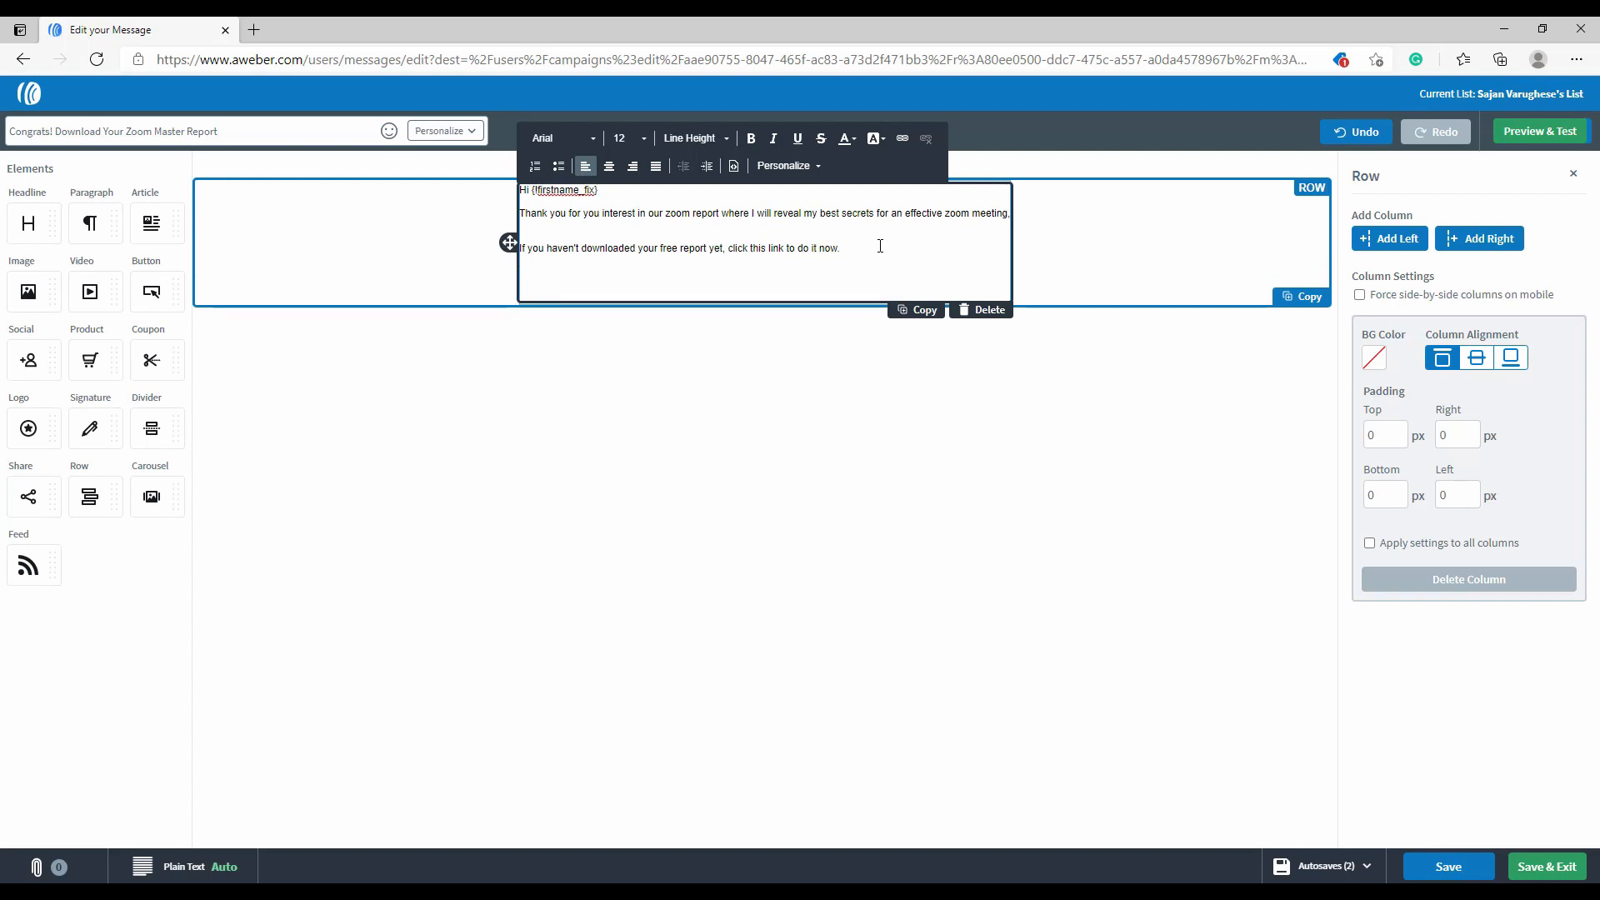
# Step: Add the closing "To your success," and the sender's first name below the link paragraph, and save and exit the message
pyautogui.write('To your')
pyautogui.write('success,')
pyautogui.press('Return')
pyautogui.write('Sajan')
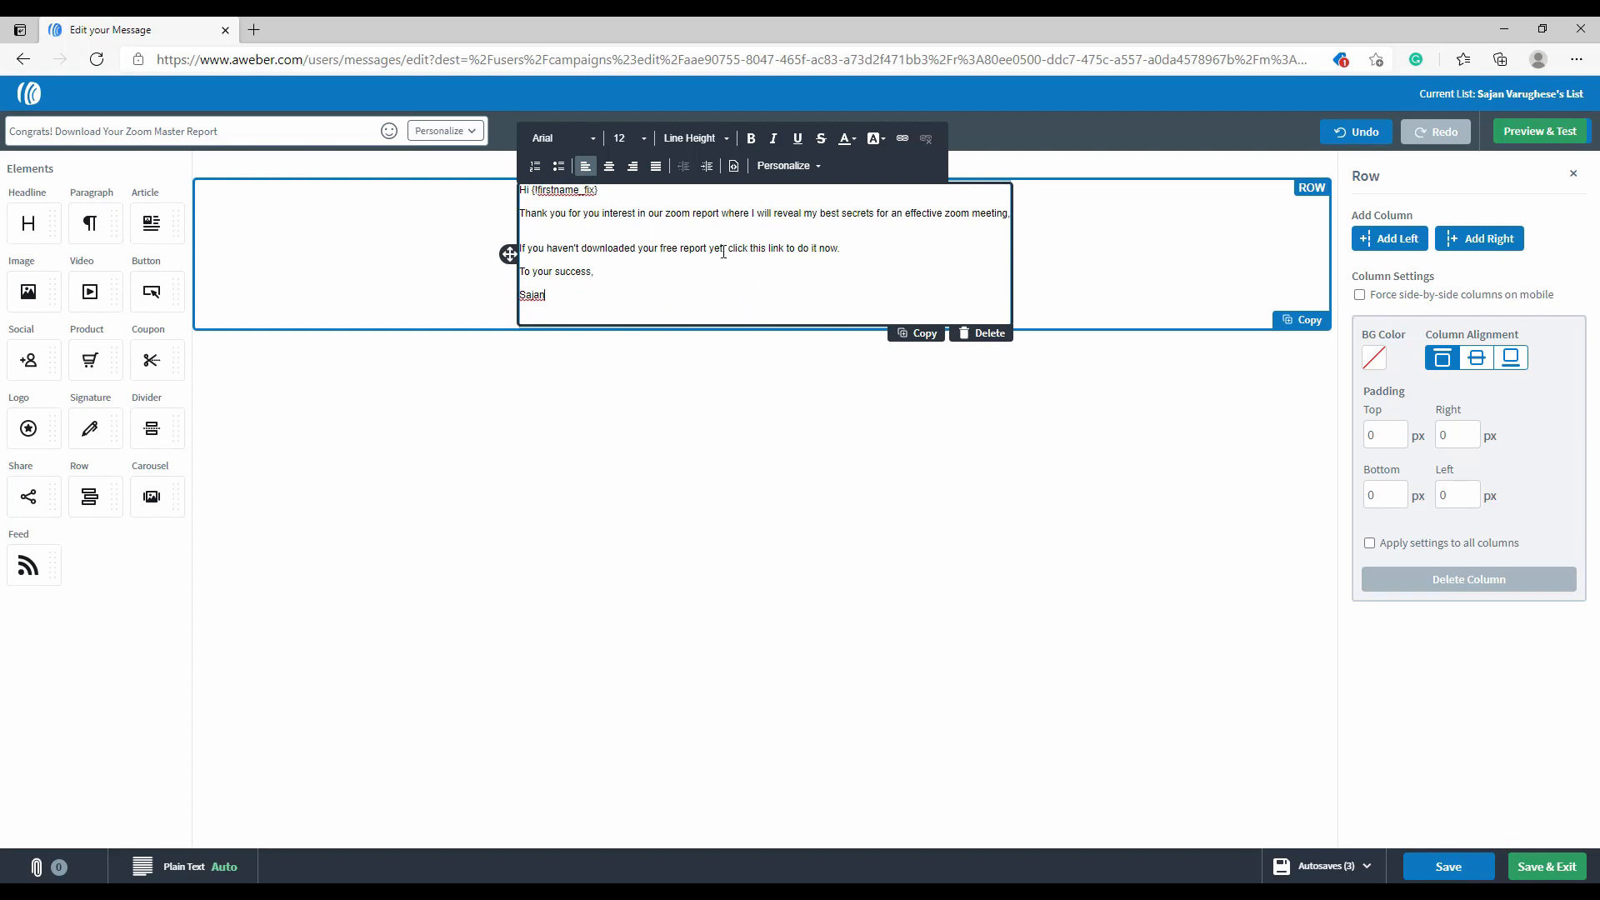
pyautogui.click(1542, 867)
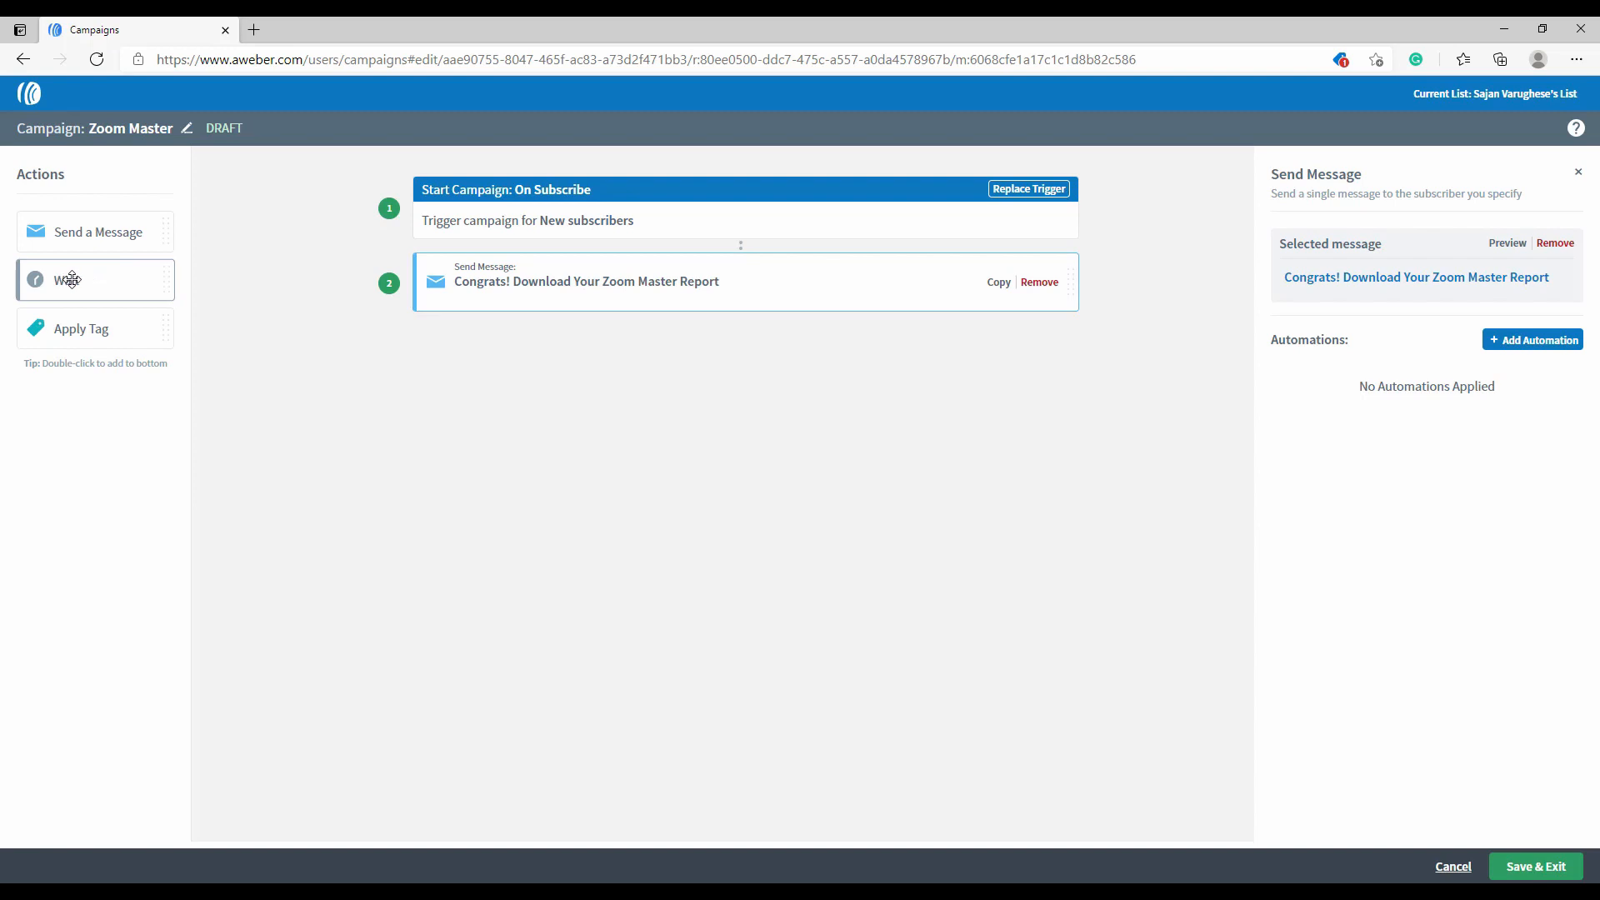
# Step: Add a Wait action with a 1-day interval below the first message in the campaign
pyautogui.moveTo(71, 280); pyautogui.dragTo(557, 325)
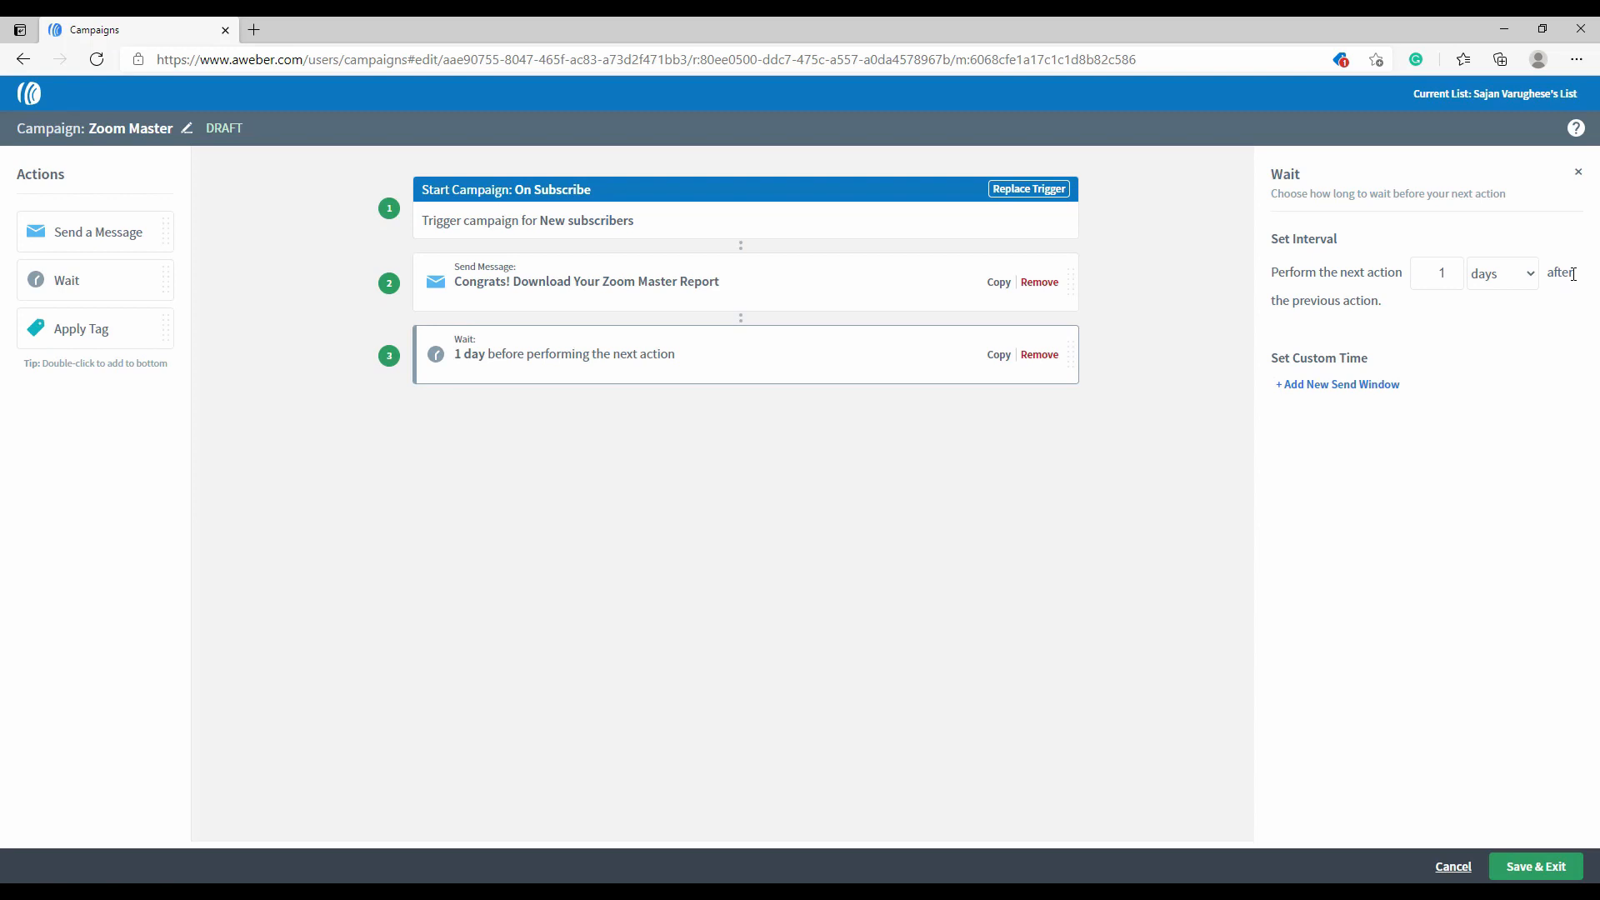
pyautogui.click(1455, 272)
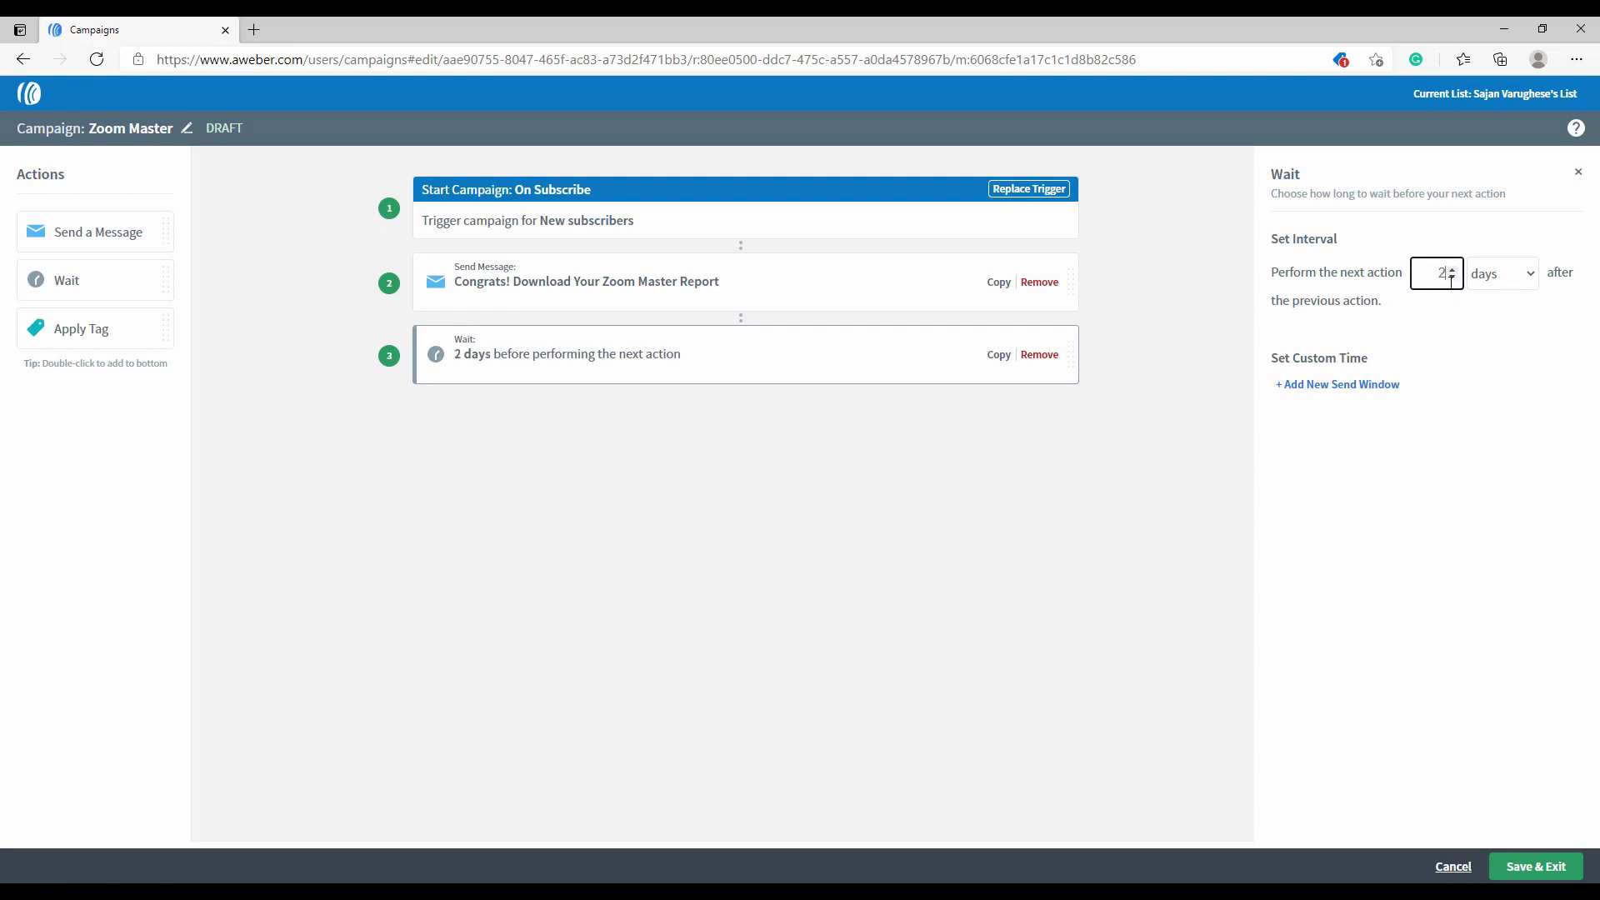
pyautogui.click(1453, 280)
pyautogui.click(1453, 281)
pyautogui.click(1454, 281)
pyautogui.click(1437, 481)
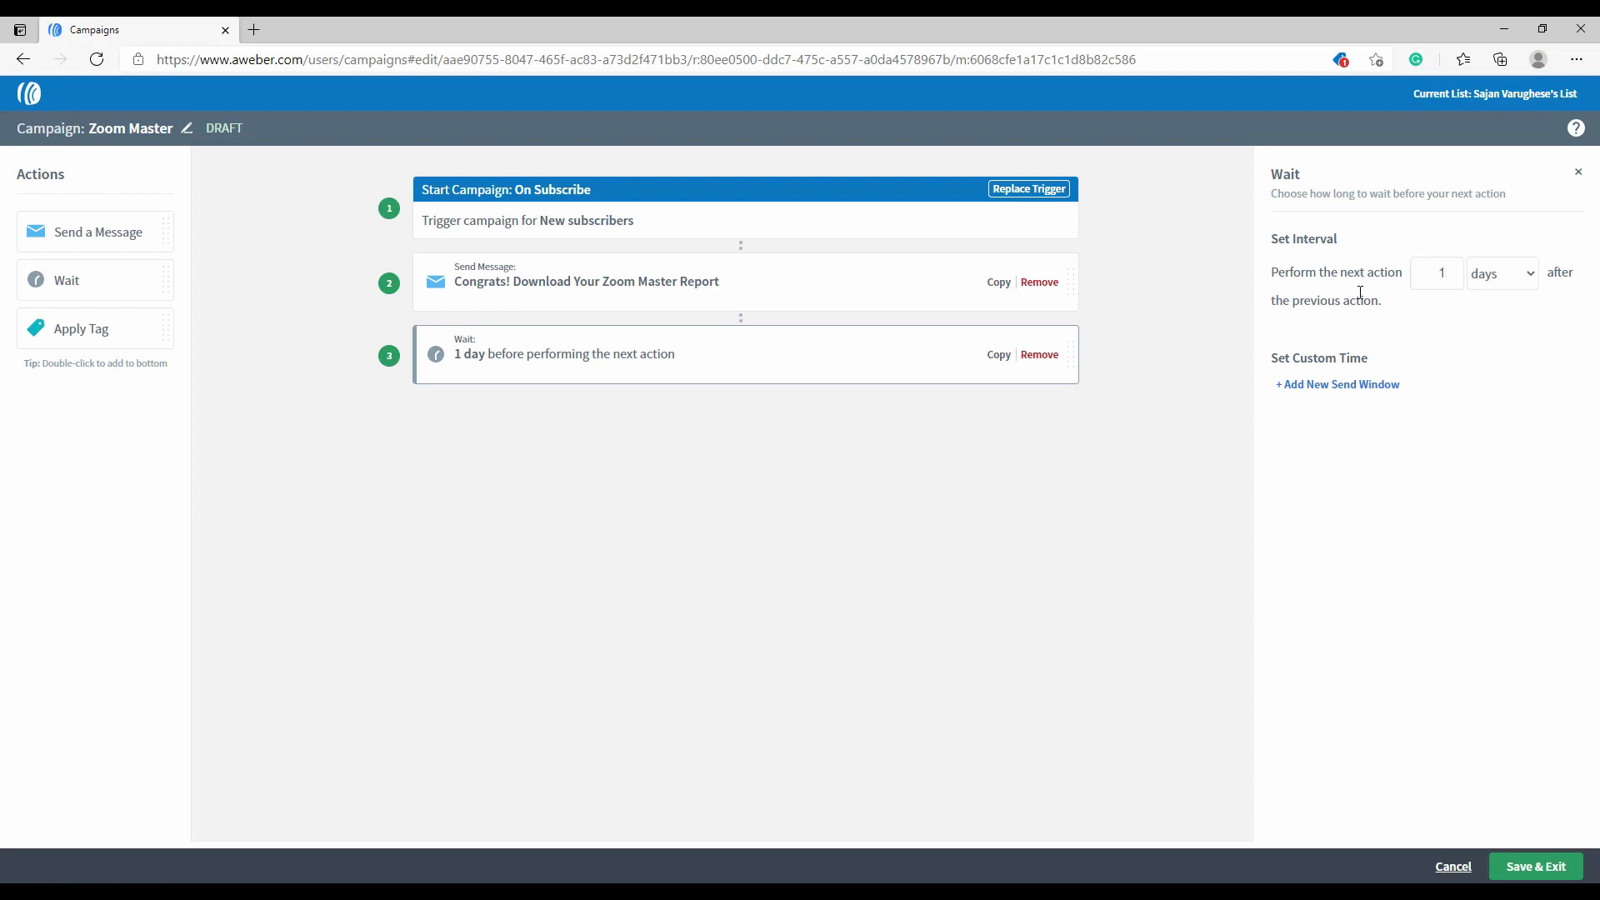
pyautogui.click(587, 429)
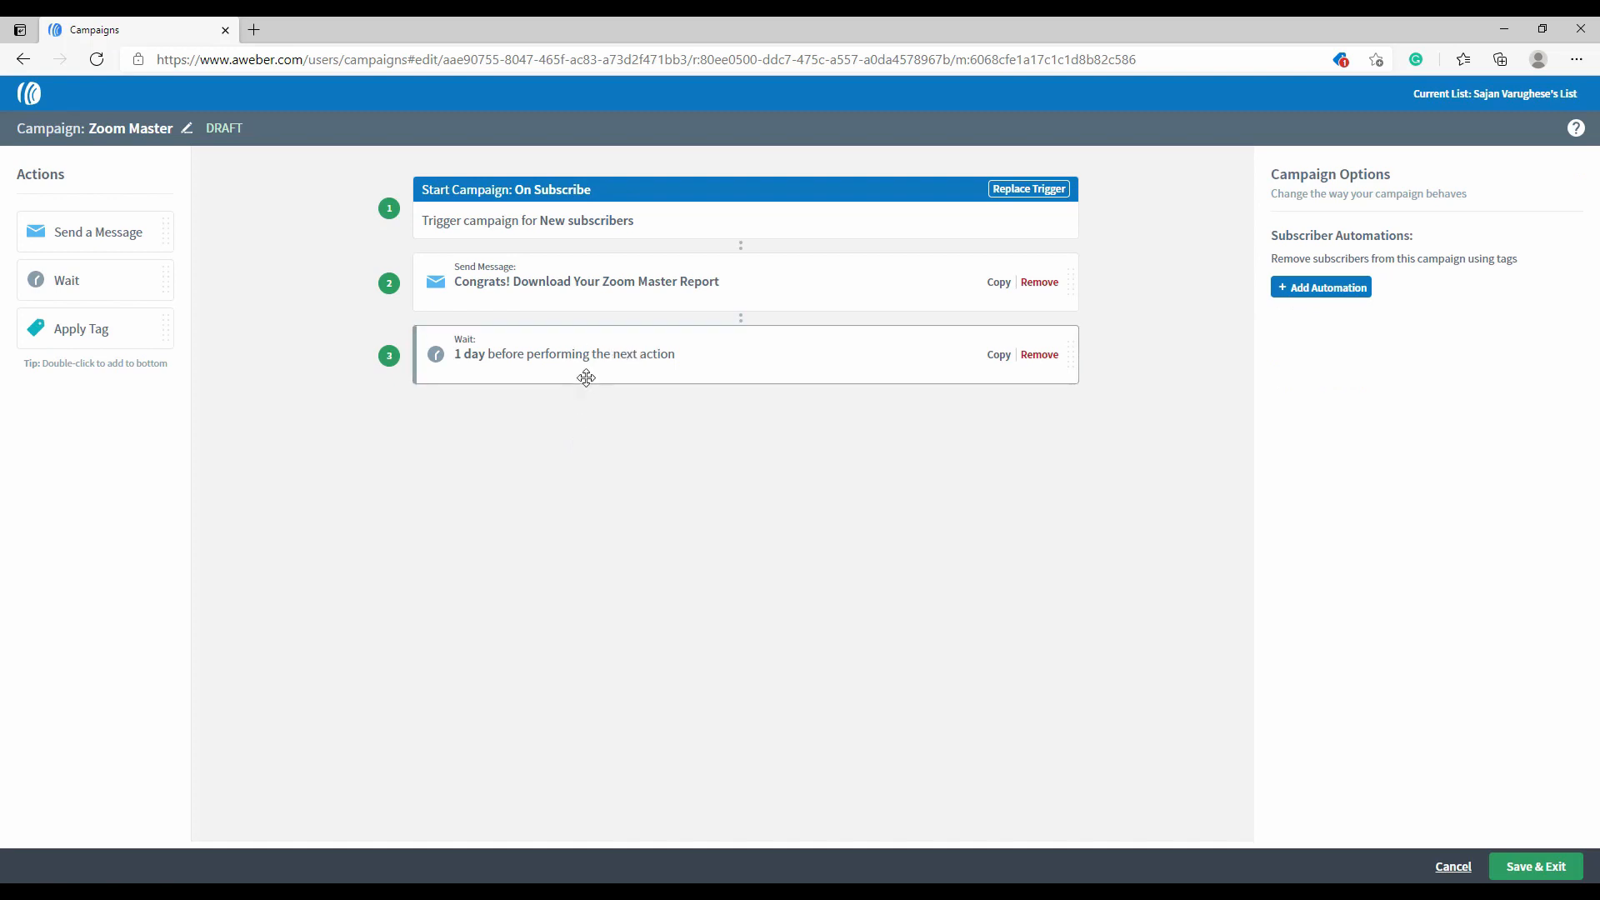
# Step: Add a second Send a Message action below the wait and create its message with the Drag & Drop Email Builder
pyautogui.moveTo(98, 230); pyautogui.dragTo(500, 417)
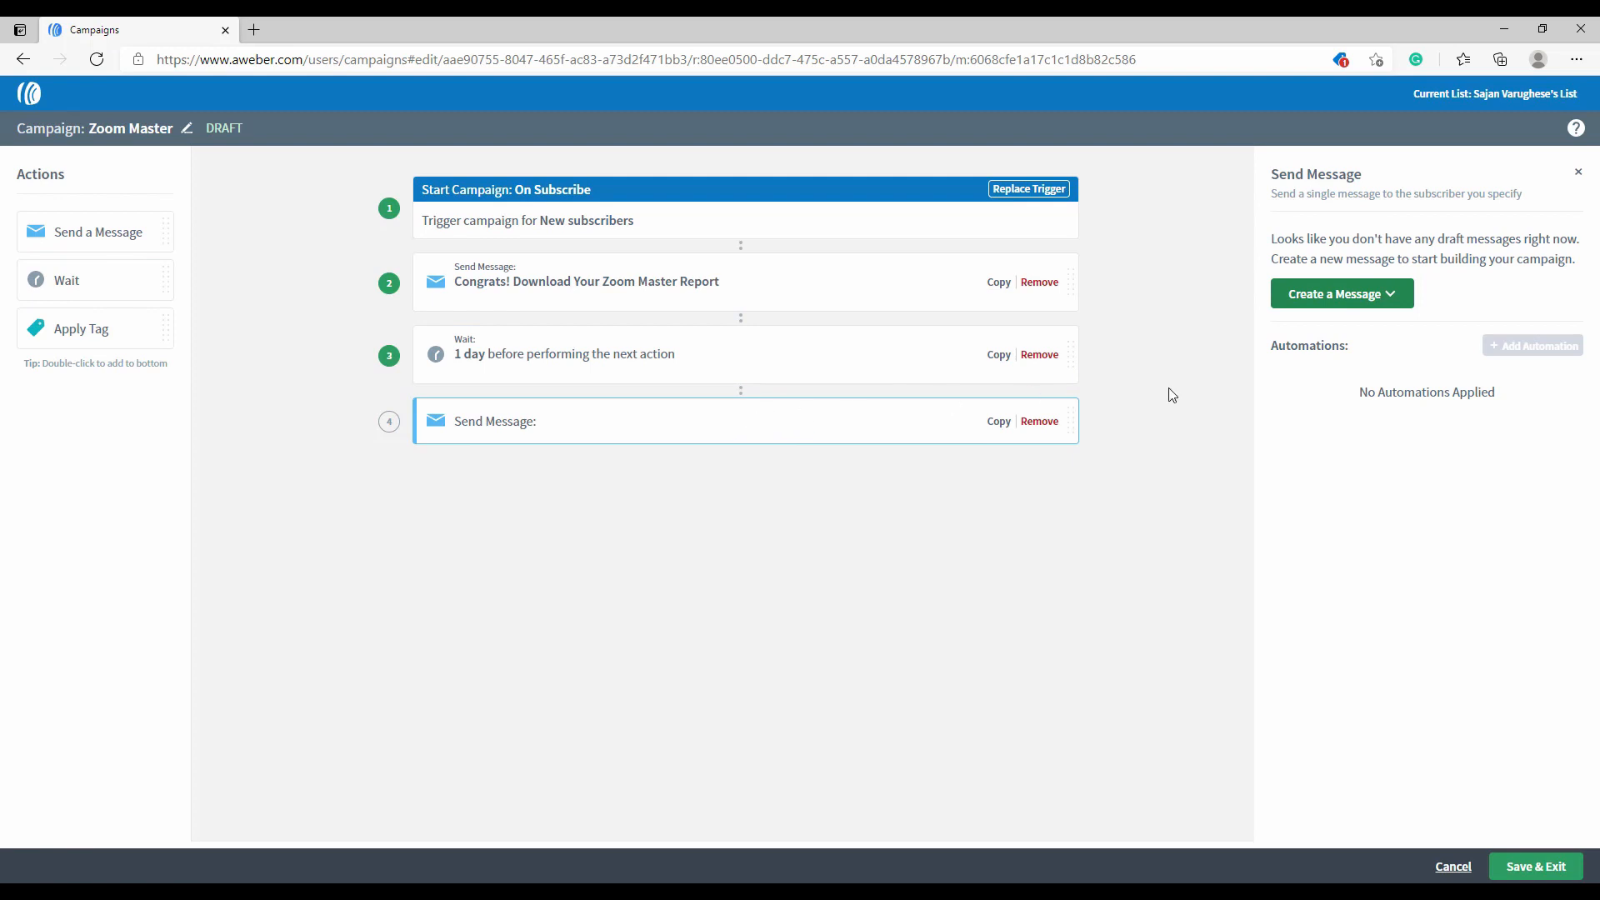
pyautogui.click(1331, 299)
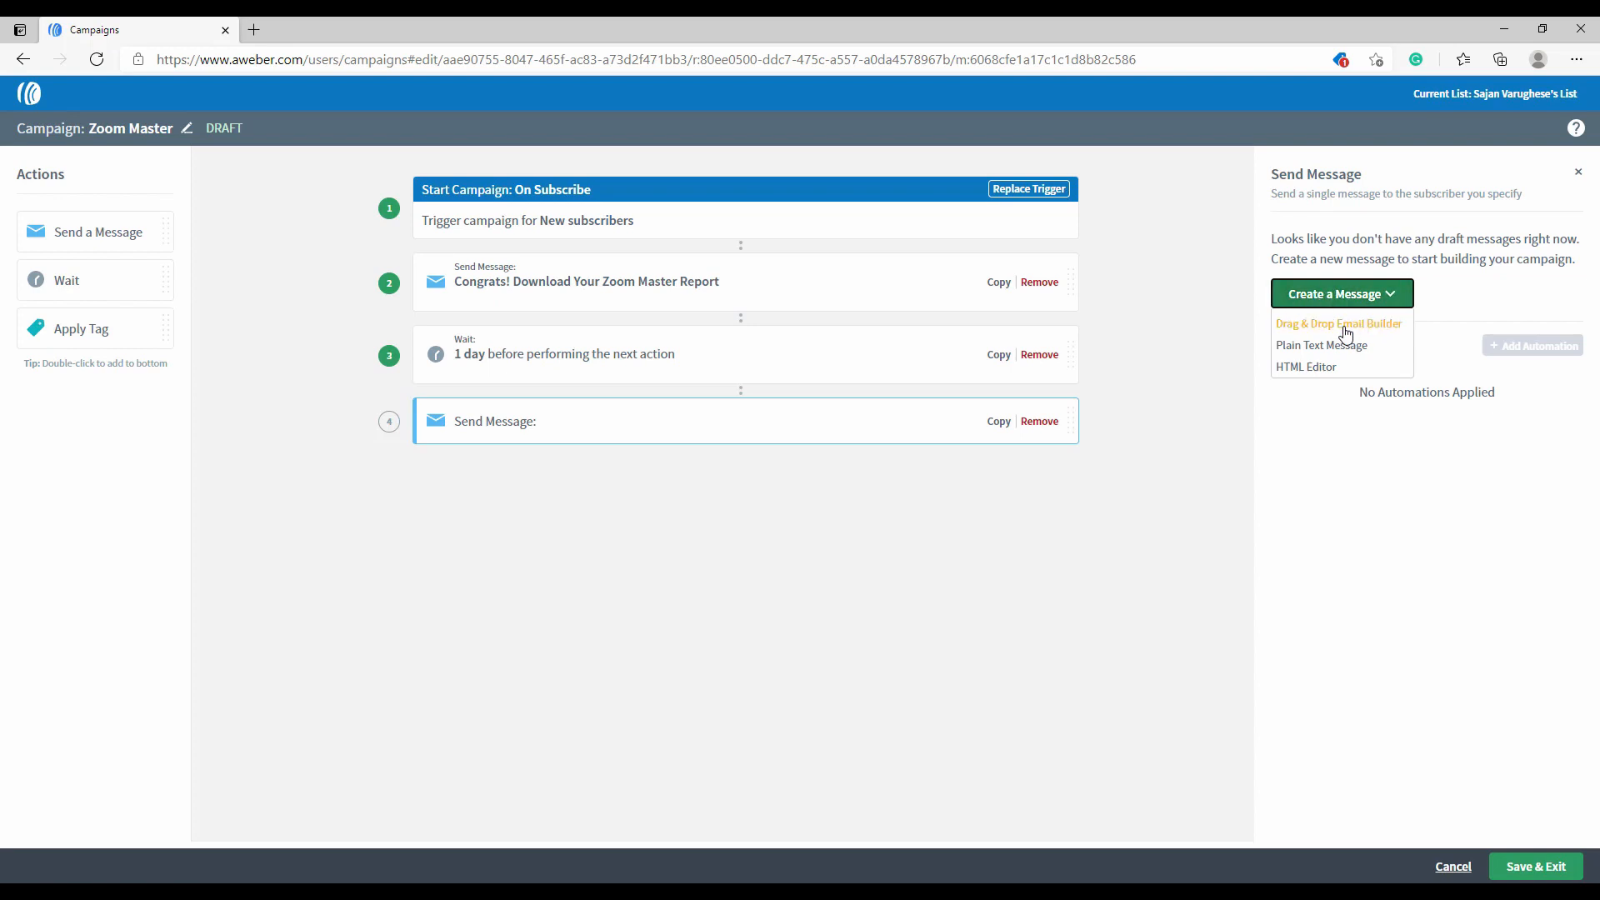
pyautogui.click(1347, 327)
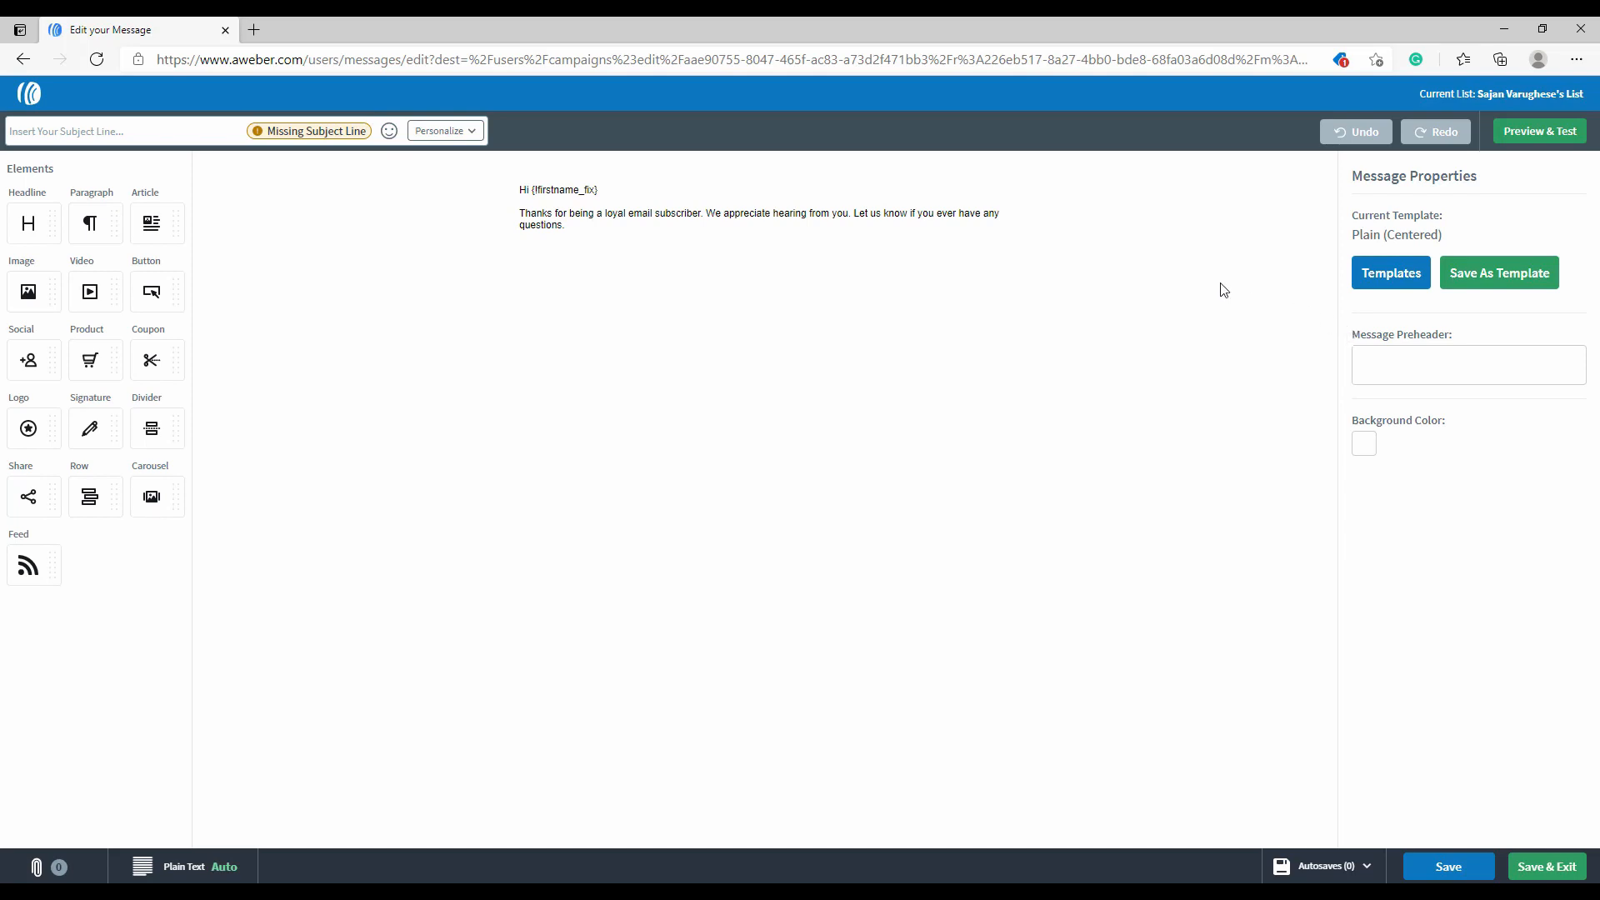
# Step: Apply the first of the account's own saved templates to the message, keeping the message content
pyautogui.click(1394, 282)
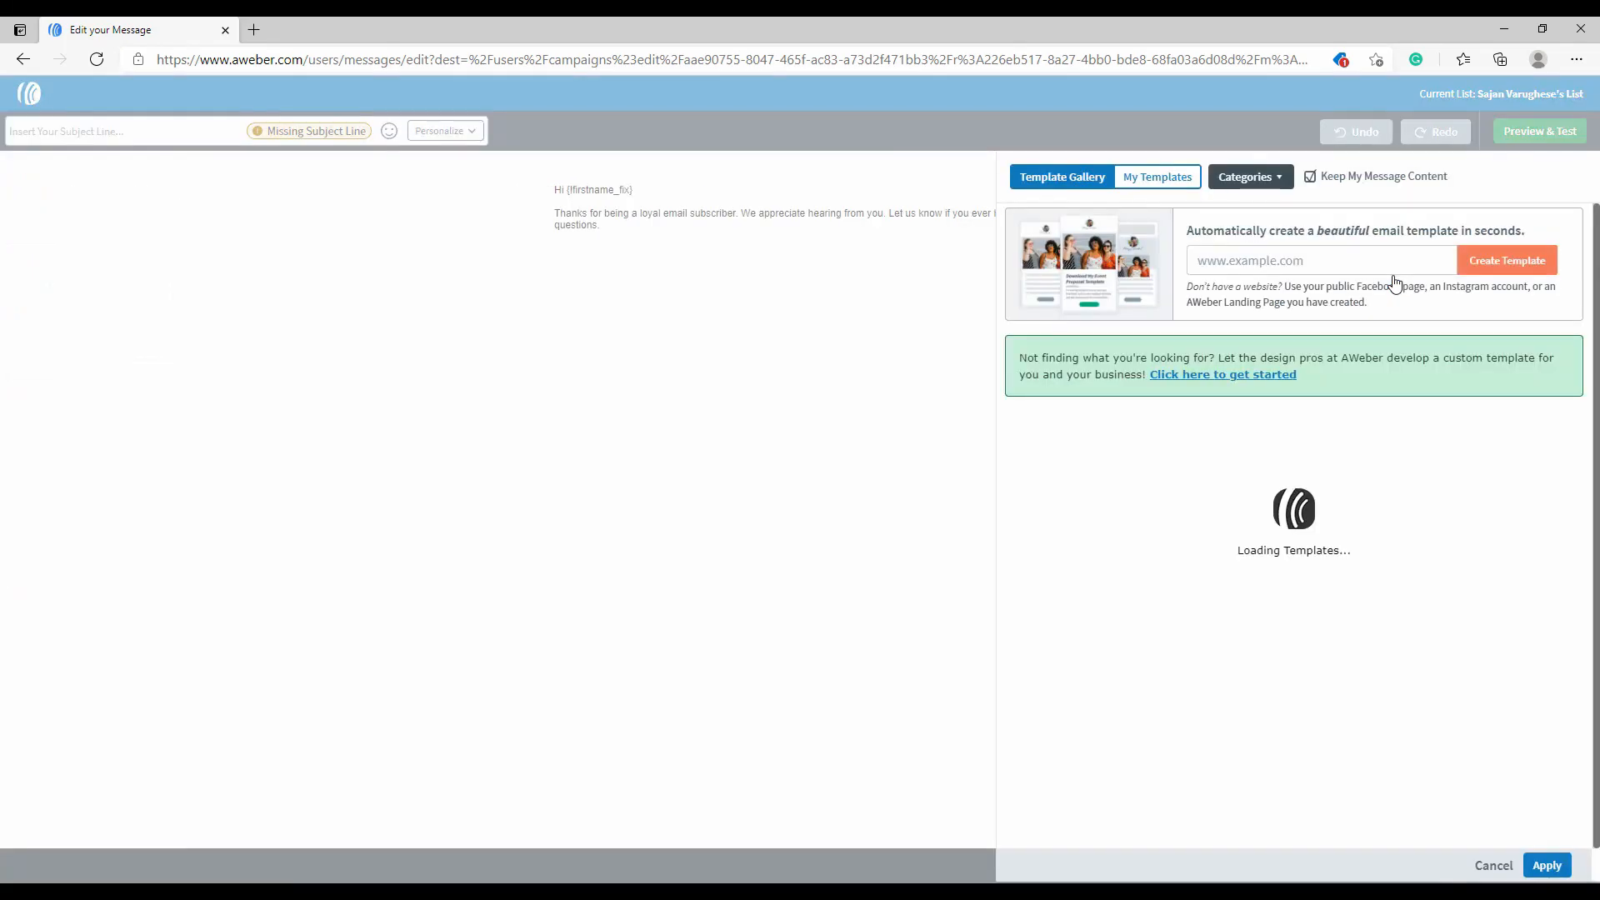
pyautogui.click(1154, 178)
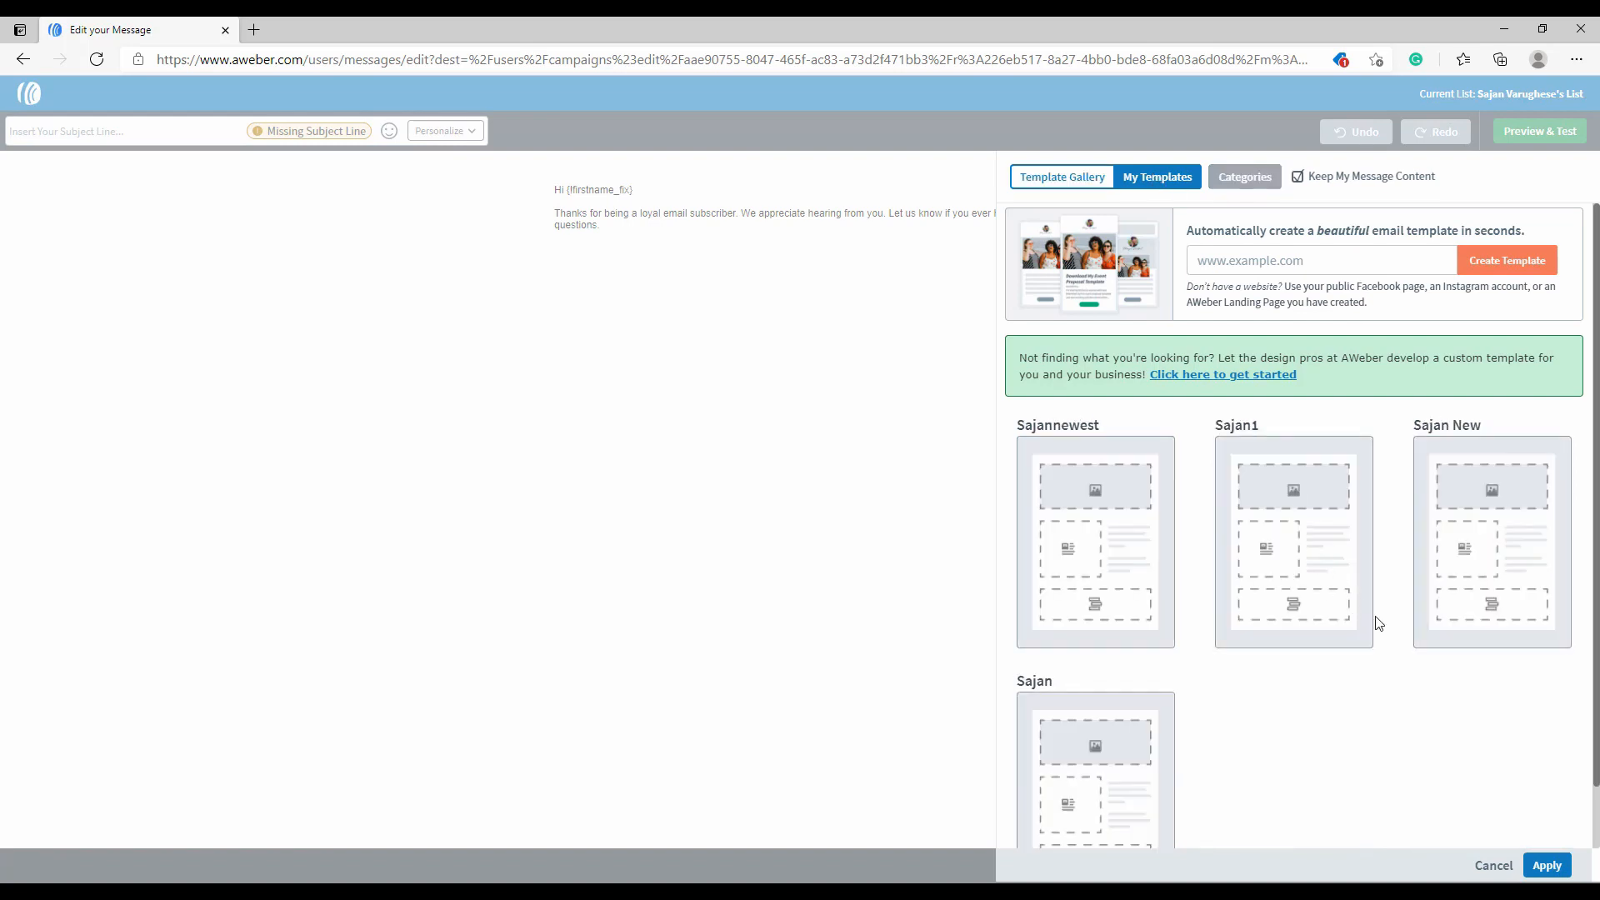
pyautogui.click(1089, 545)
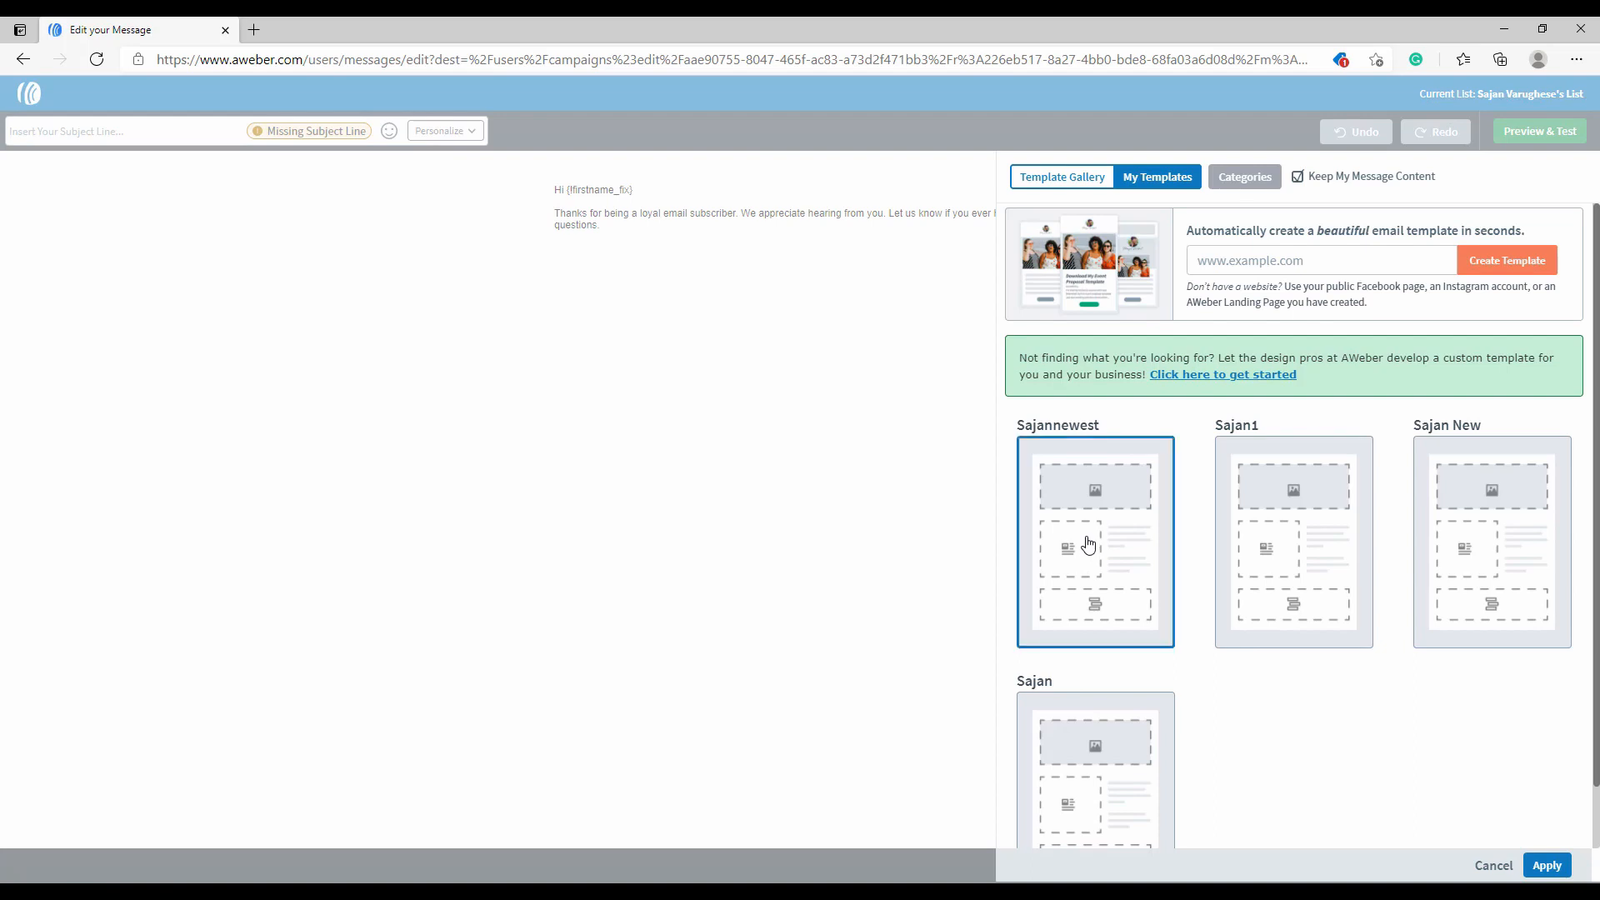
pyautogui.click(1542, 872)
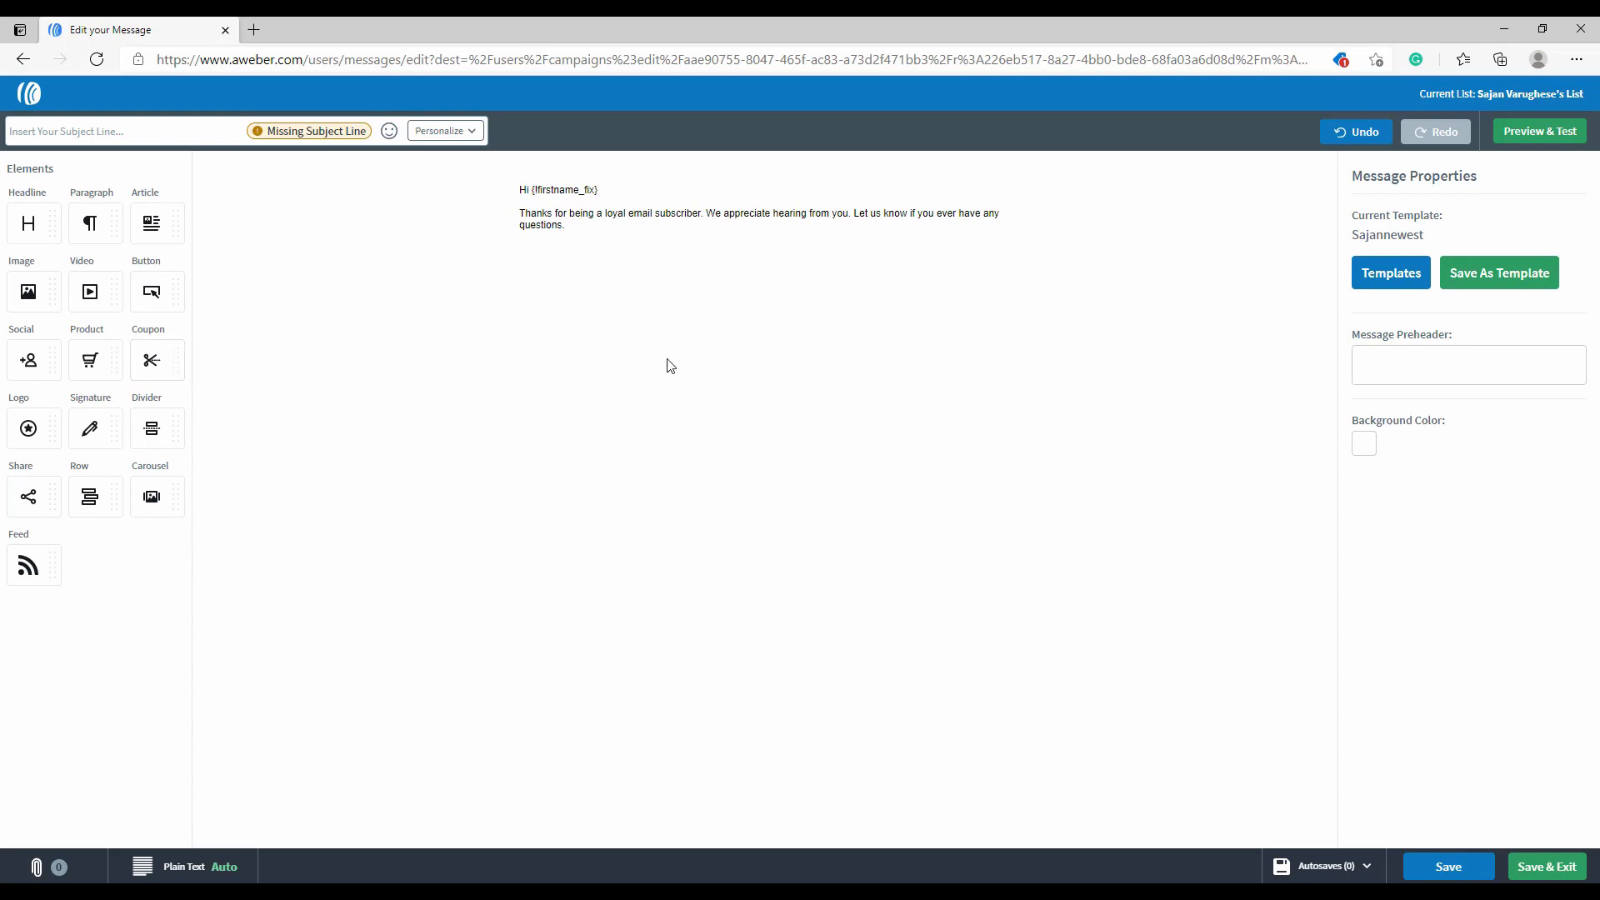
# Step: Switch to File Explorer and open the Email#1 Word document from the FE-Module11-PromotionalEmailSwipes folder
pyautogui.hotkey('alt', 'Tab')
pyautogui.hotkey('alt', 'Tab')
pyautogui.hotkey('alt', 'Tab')
pyautogui.hotkey('alt', 'Tab')
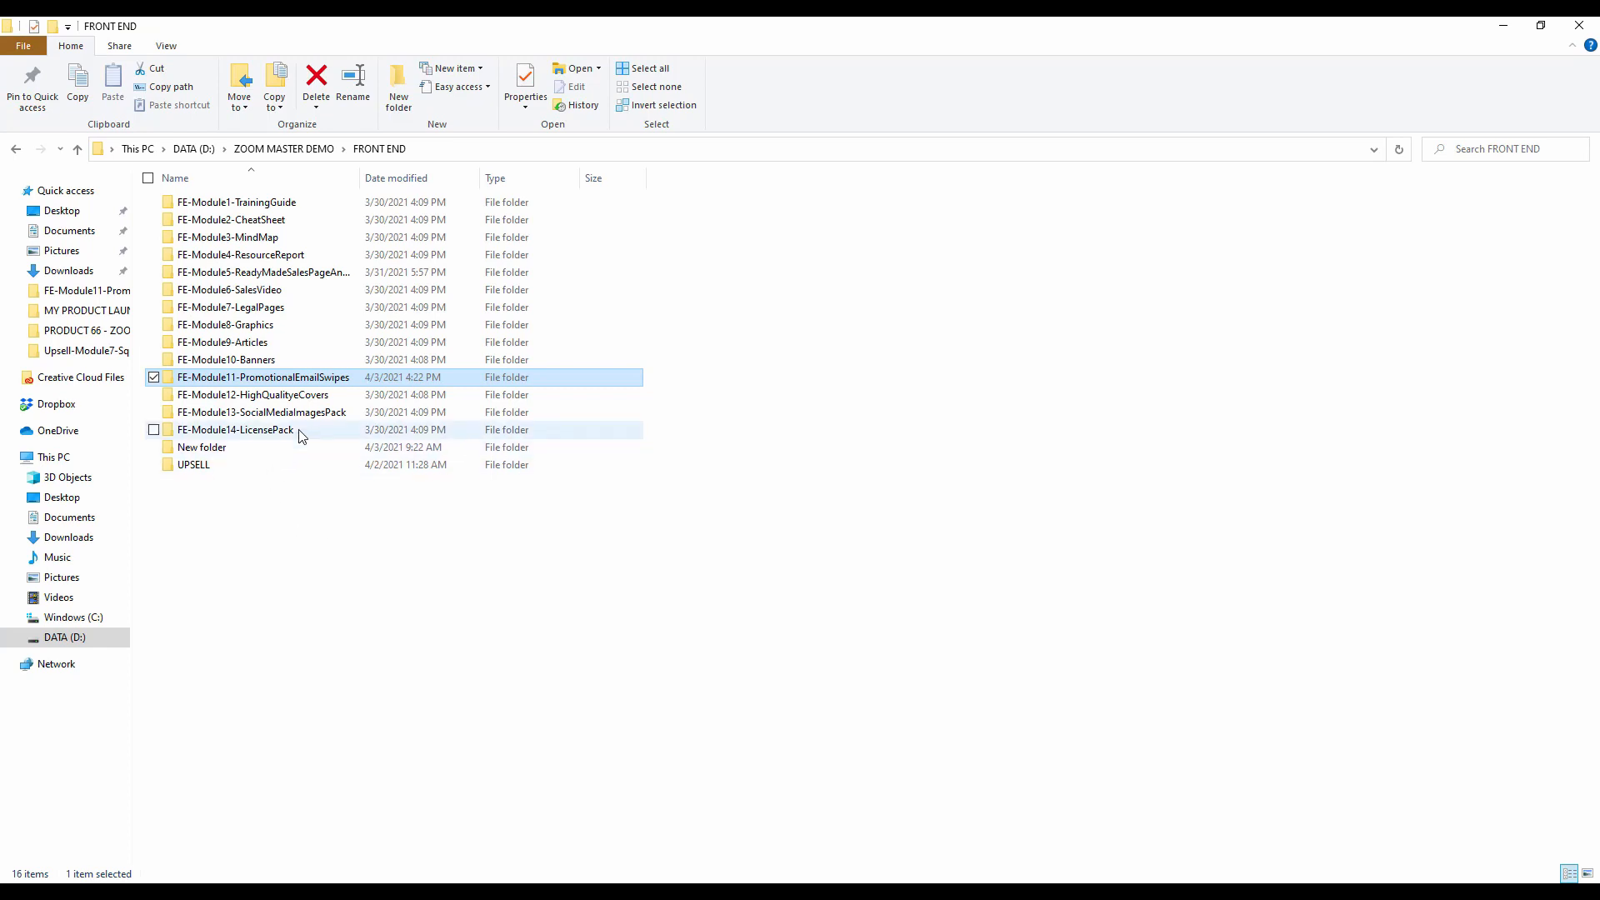
pyautogui.doubleClick(314, 379)
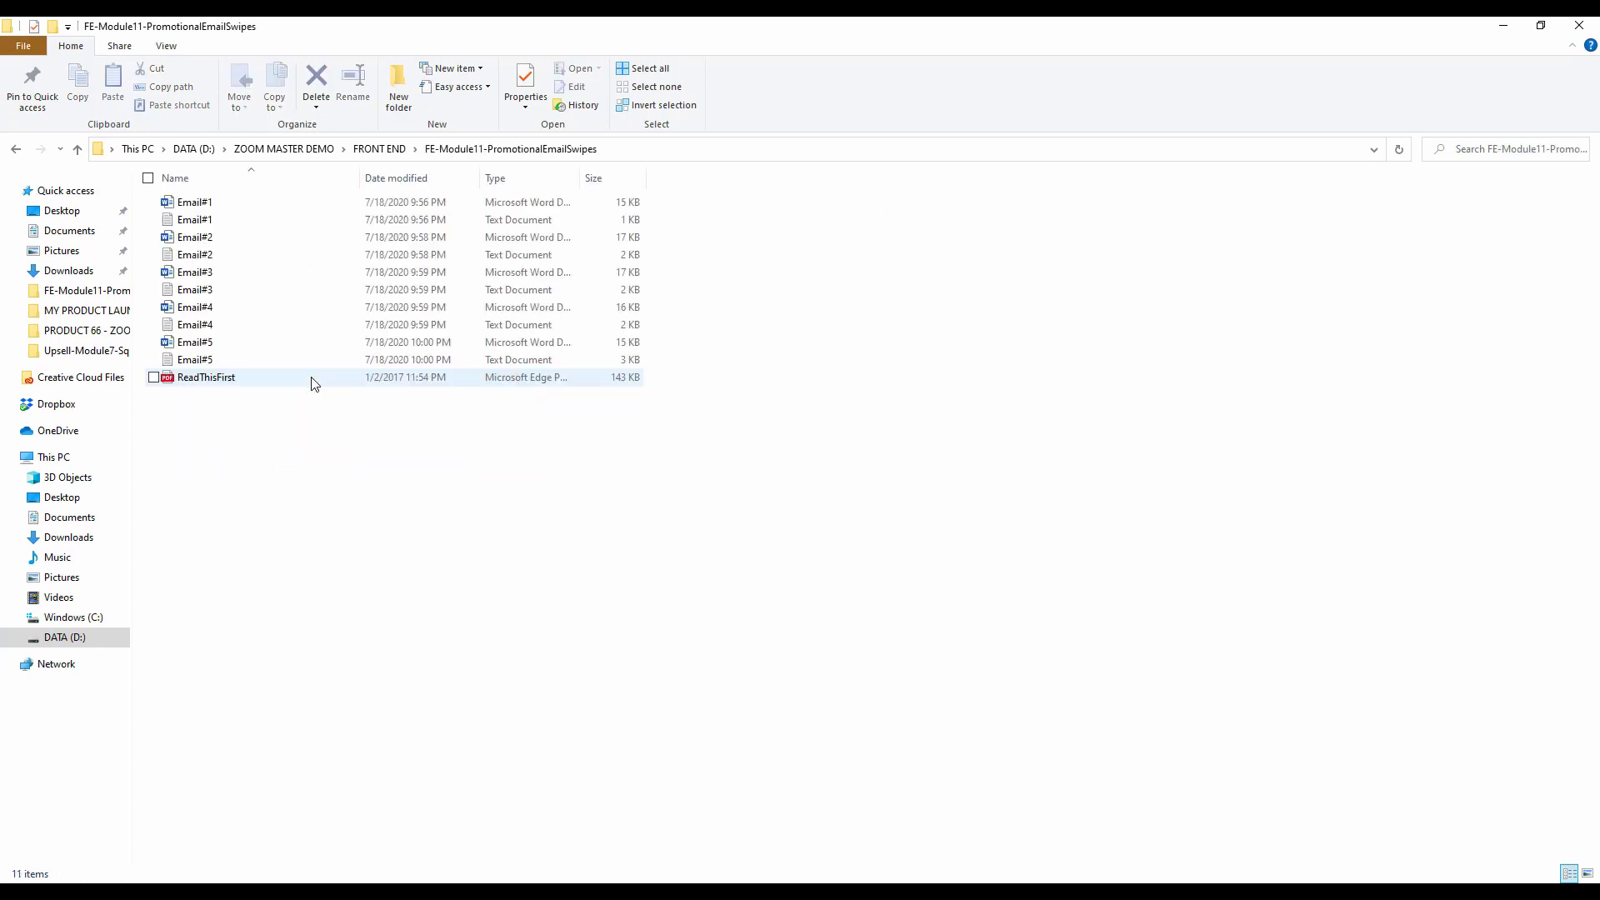
pyautogui.click(206, 207)
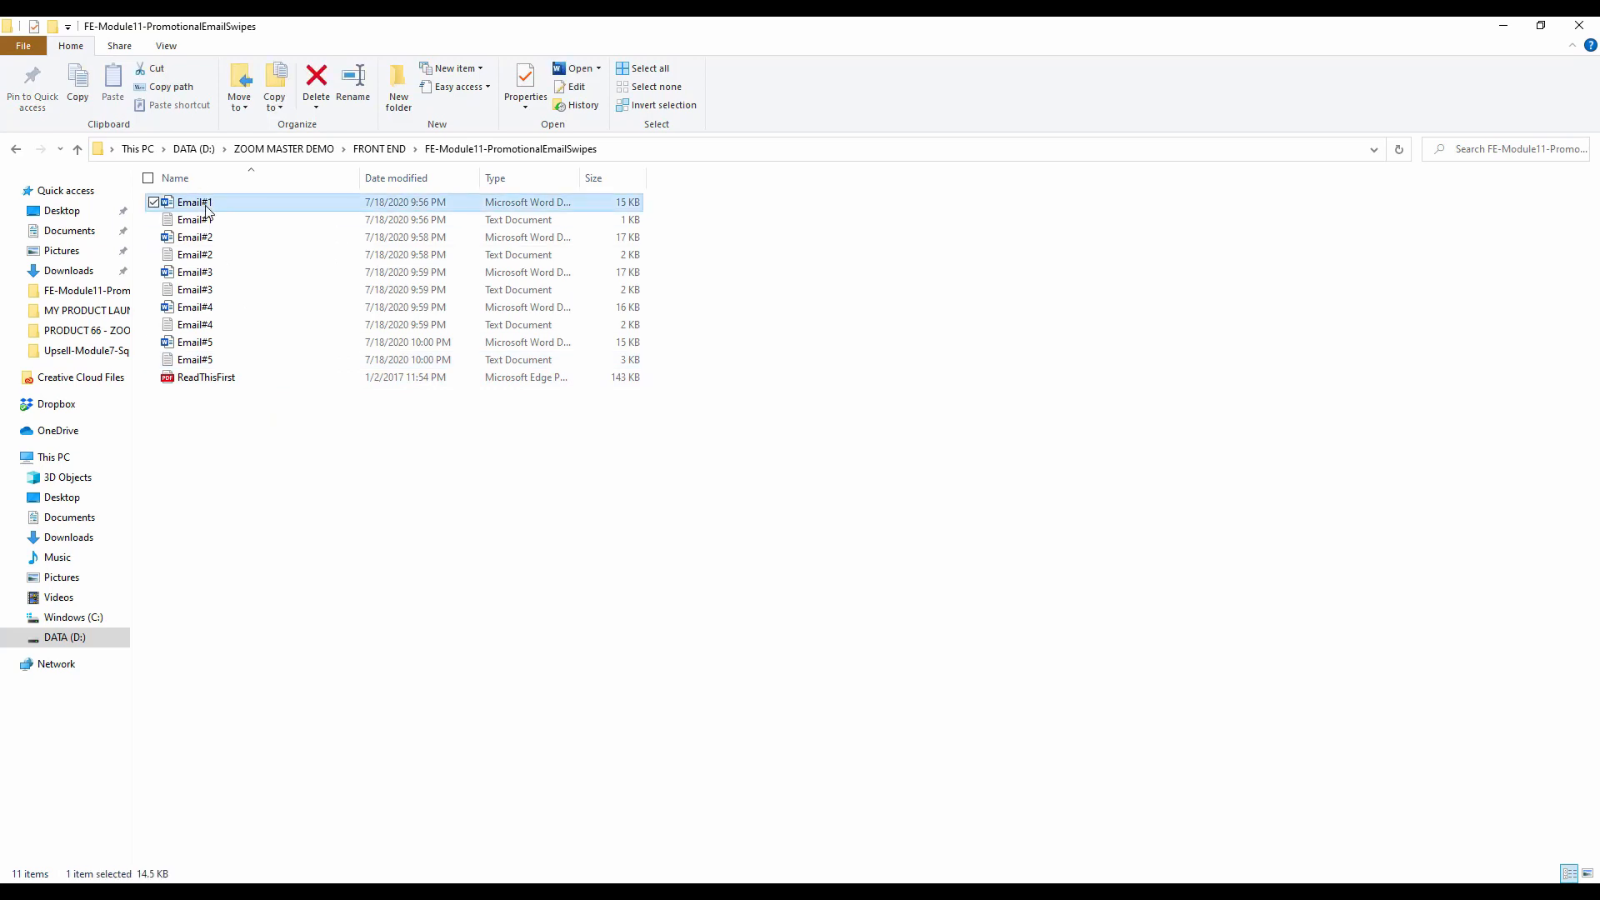
pyautogui.doubleClick(206, 210)
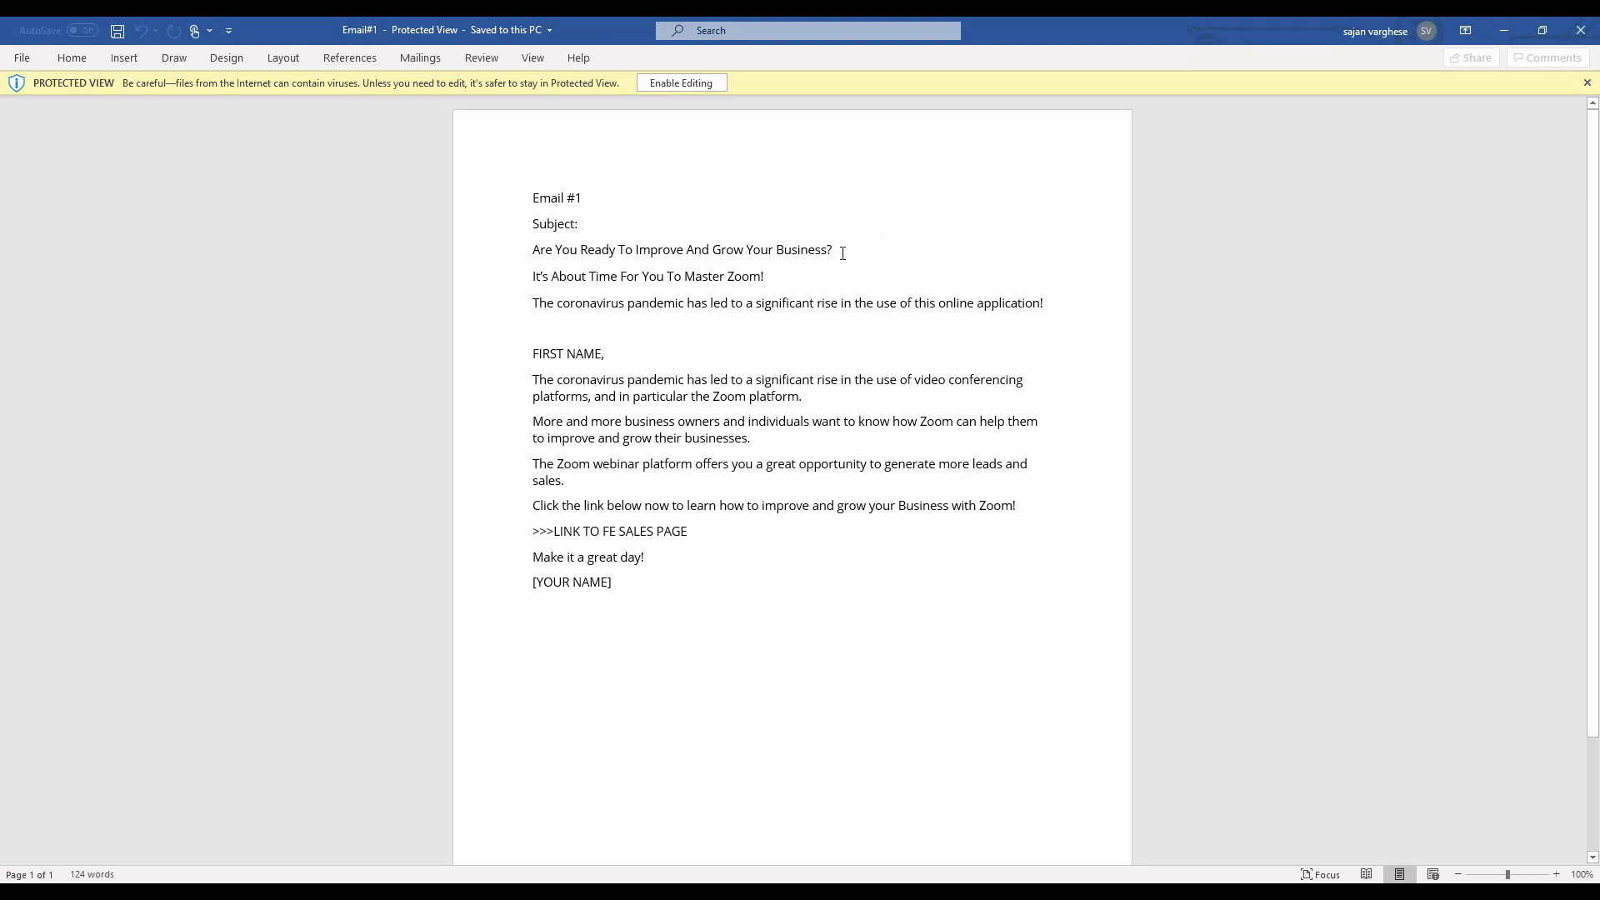
# Step: Copy "Are You Ready To Improve And Grow Your Business?" from the document into the AWeber message's subject line
pyautogui.moveTo(824, 249); pyautogui.dragTo(533, 250)
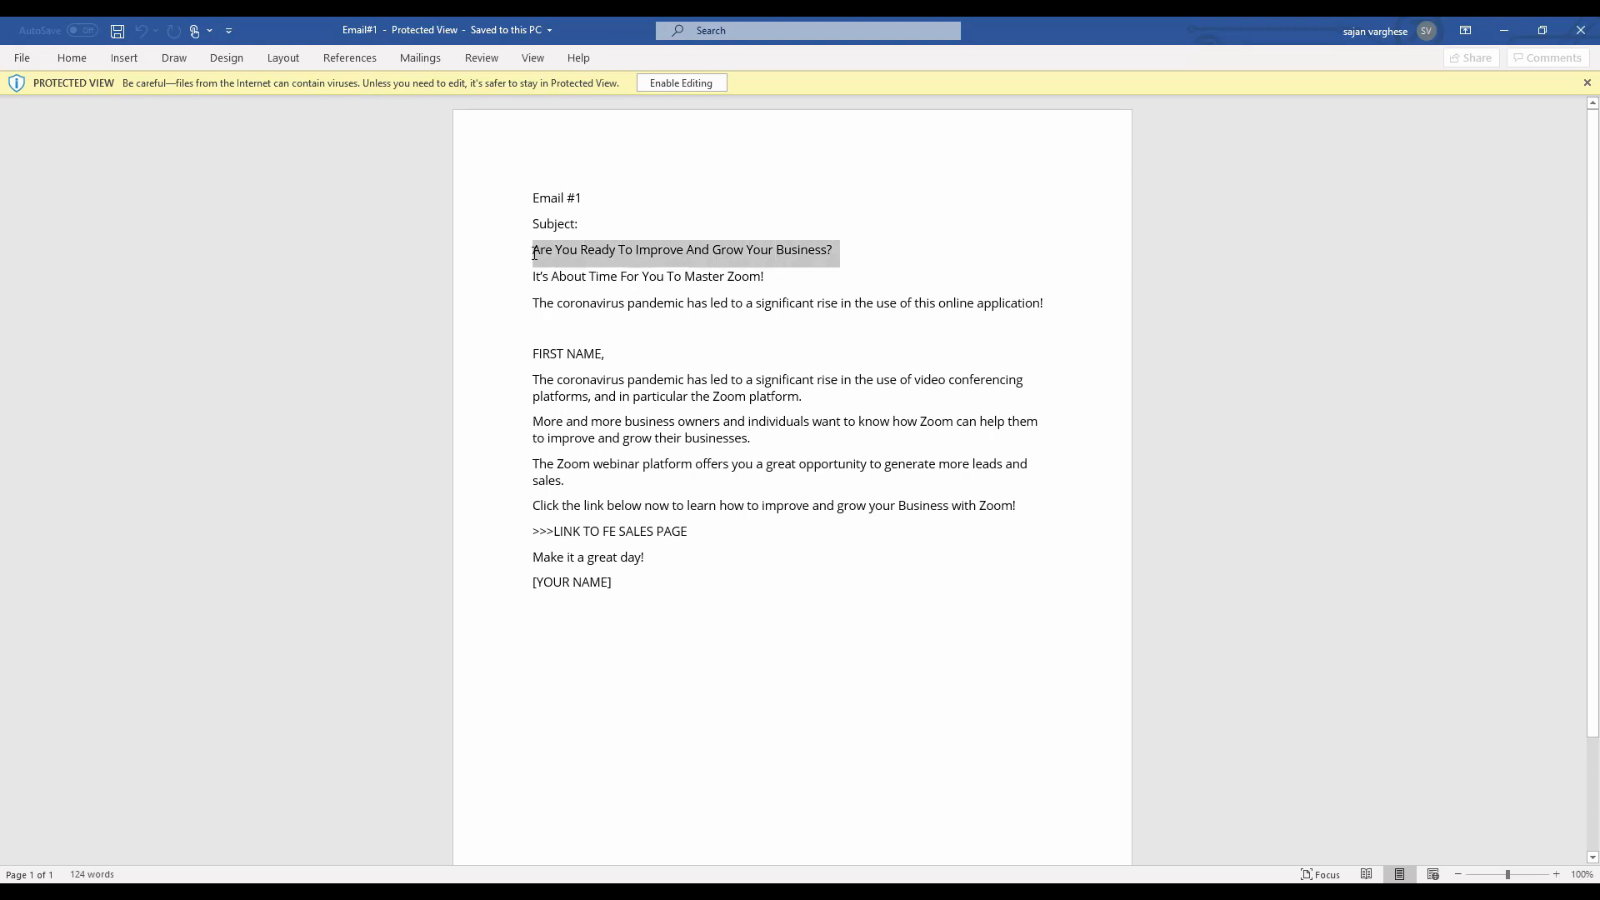
pyautogui.rightClick(755, 253)
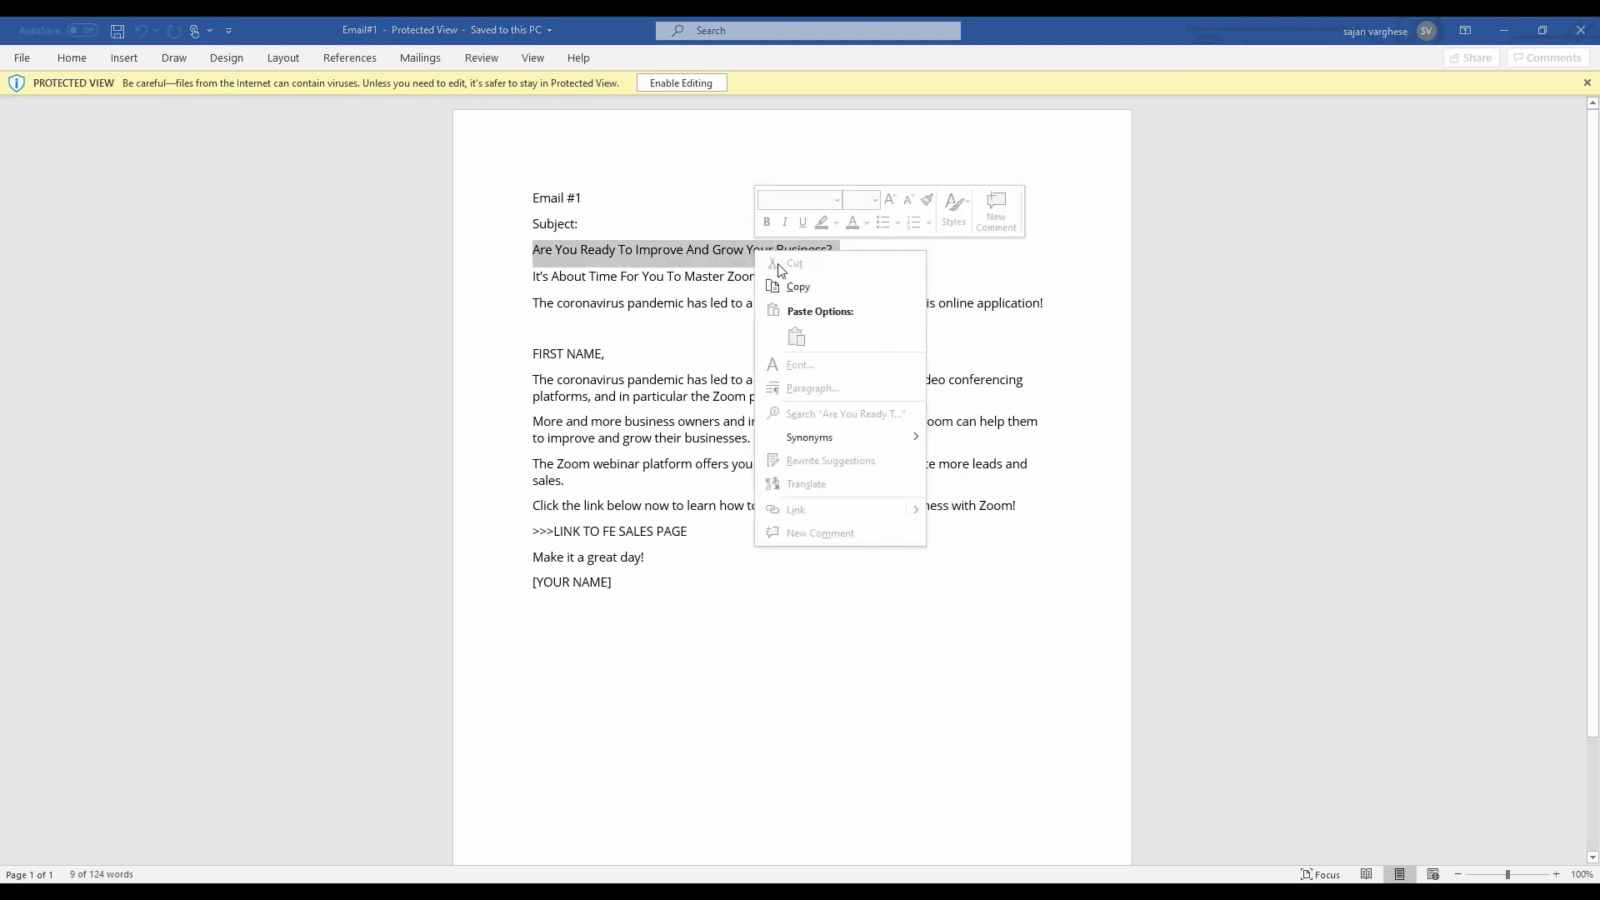
pyautogui.click(793, 286)
pyautogui.hotkey('alt', 'Tab')
pyautogui.hotkey('alt', 'Tab')
pyautogui.hotkey('alt', 'Tab')
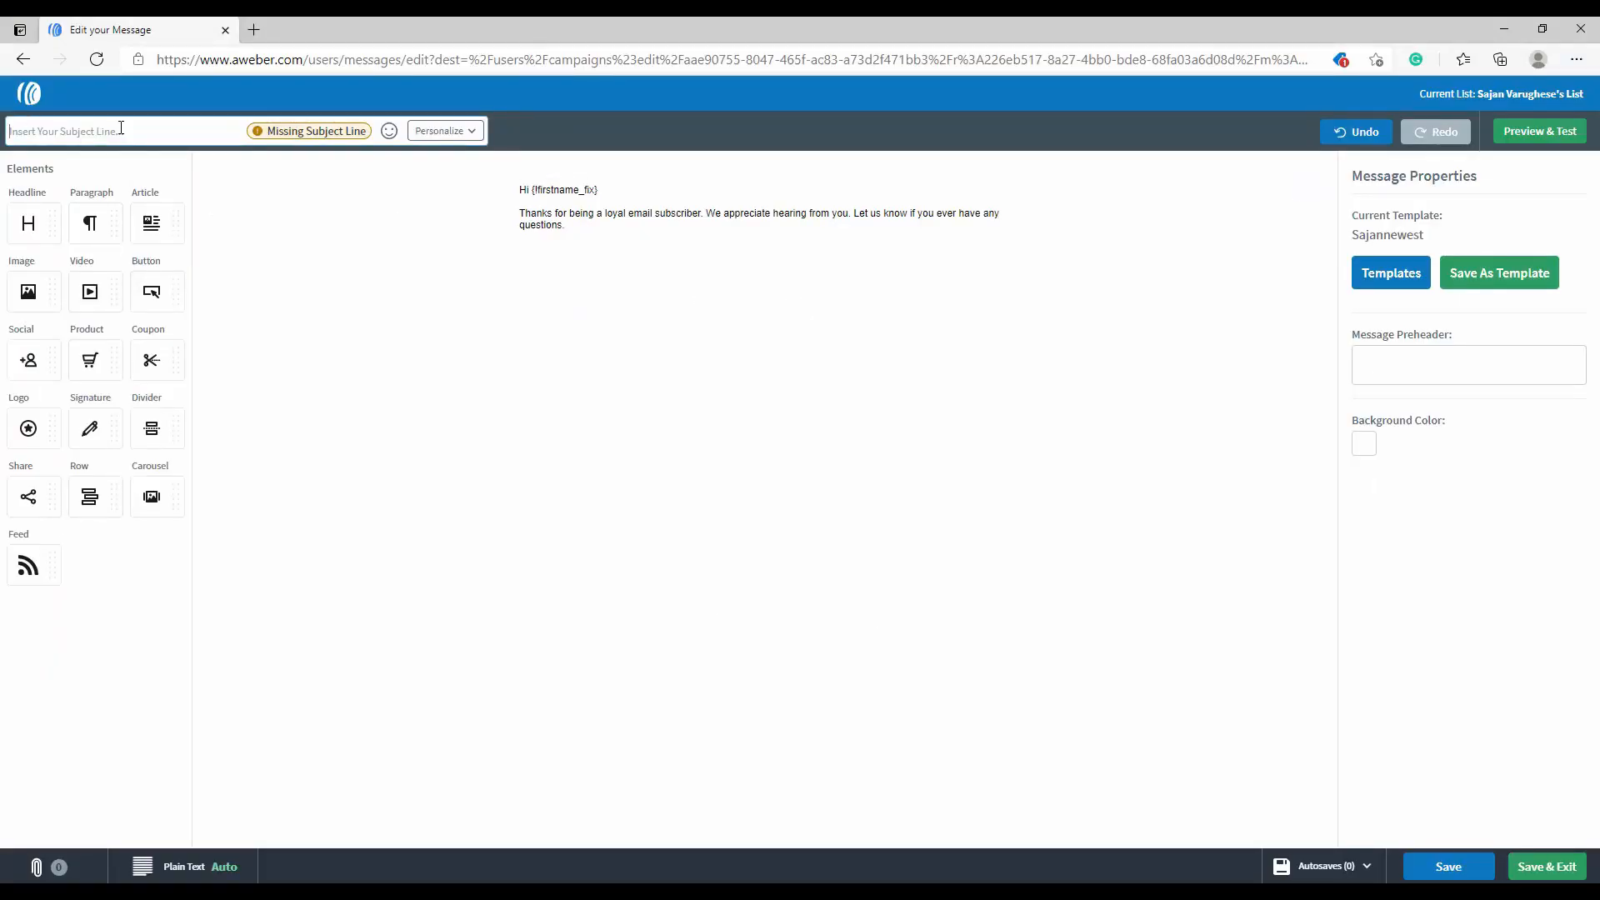
pyautogui.hotkey('ctrl', 'v')
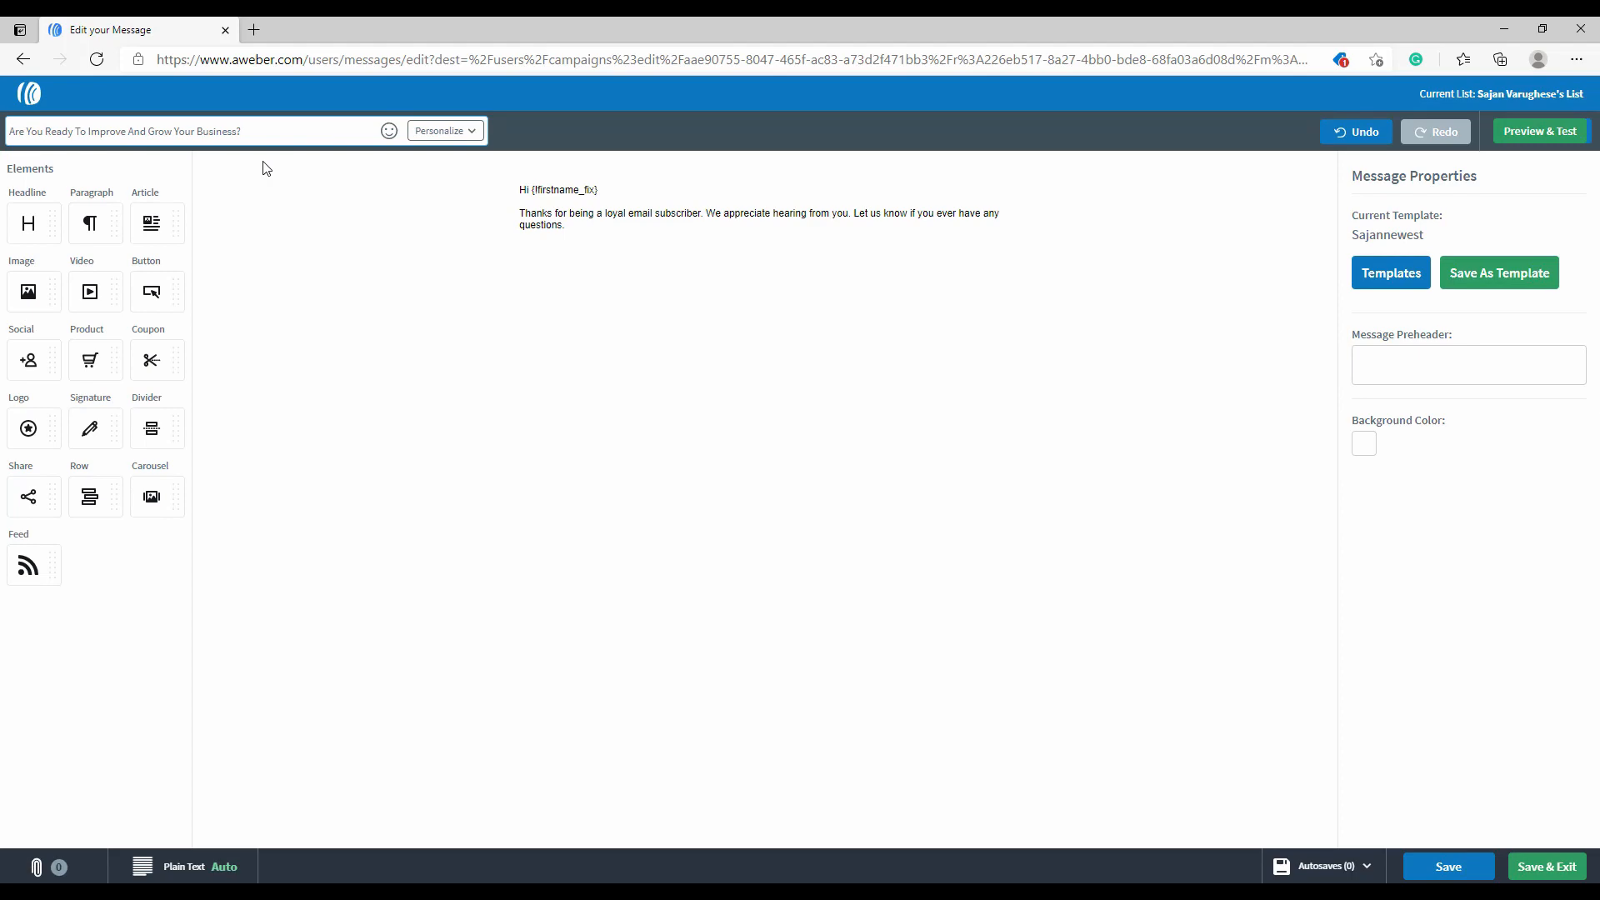
# Step: Switch back to the Word document and copy the Email #1 body, from the paragraph below FIRST NAME through the [YOUR NAME] line
pyautogui.click(575, 219)
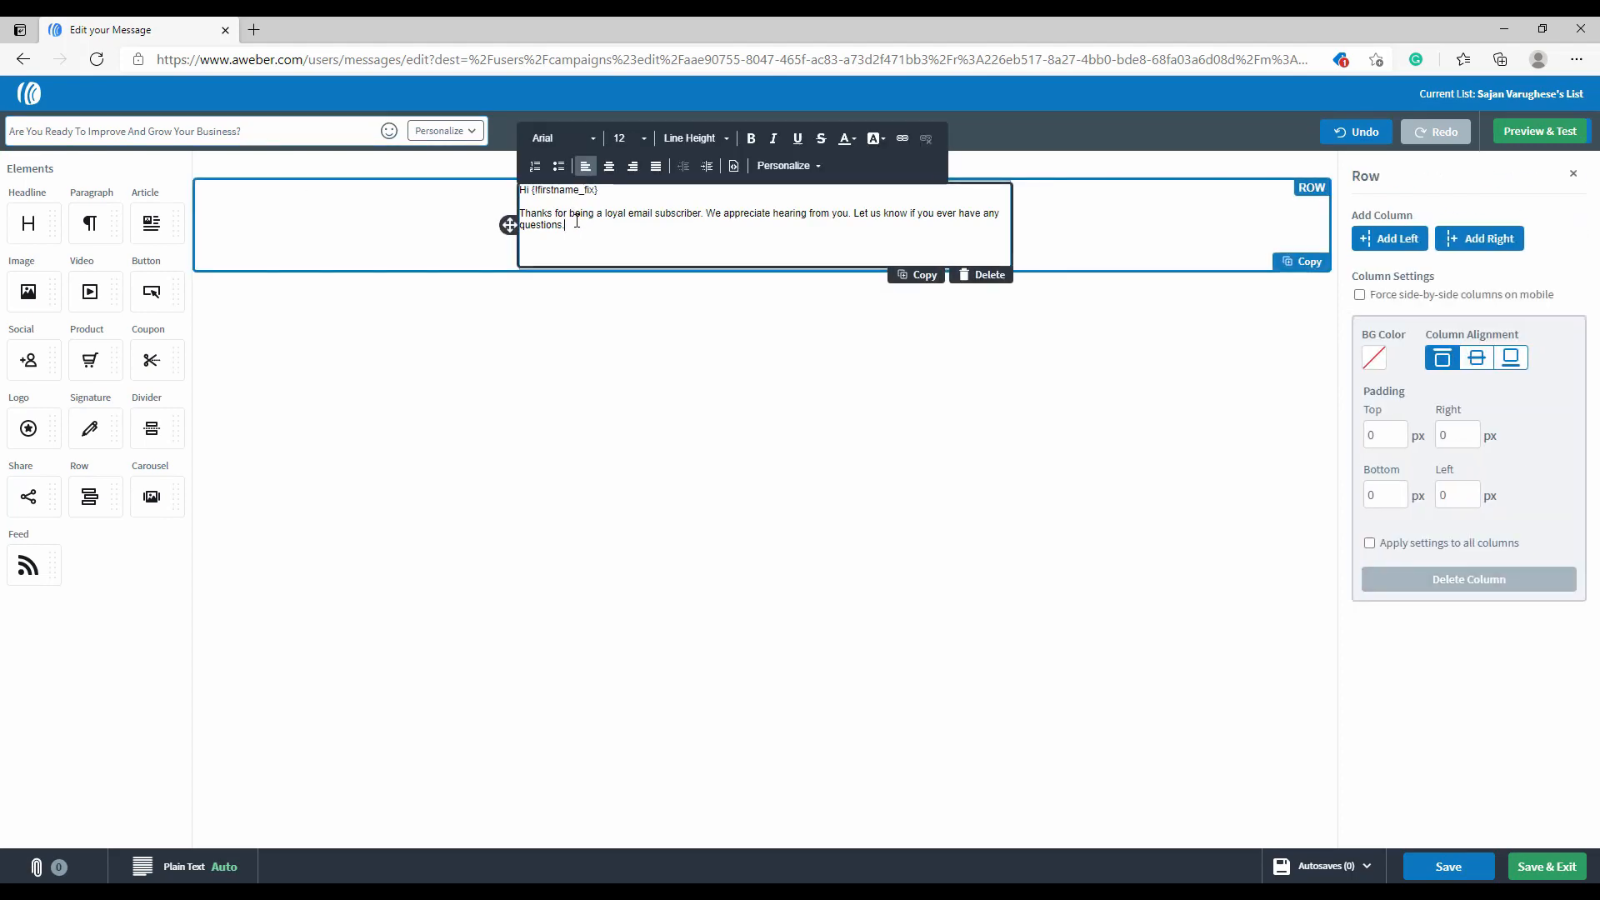
pyautogui.hotkey('alt', 'Tab')
pyautogui.hotkey('alt', 'Tab')
pyautogui.press('Tab')
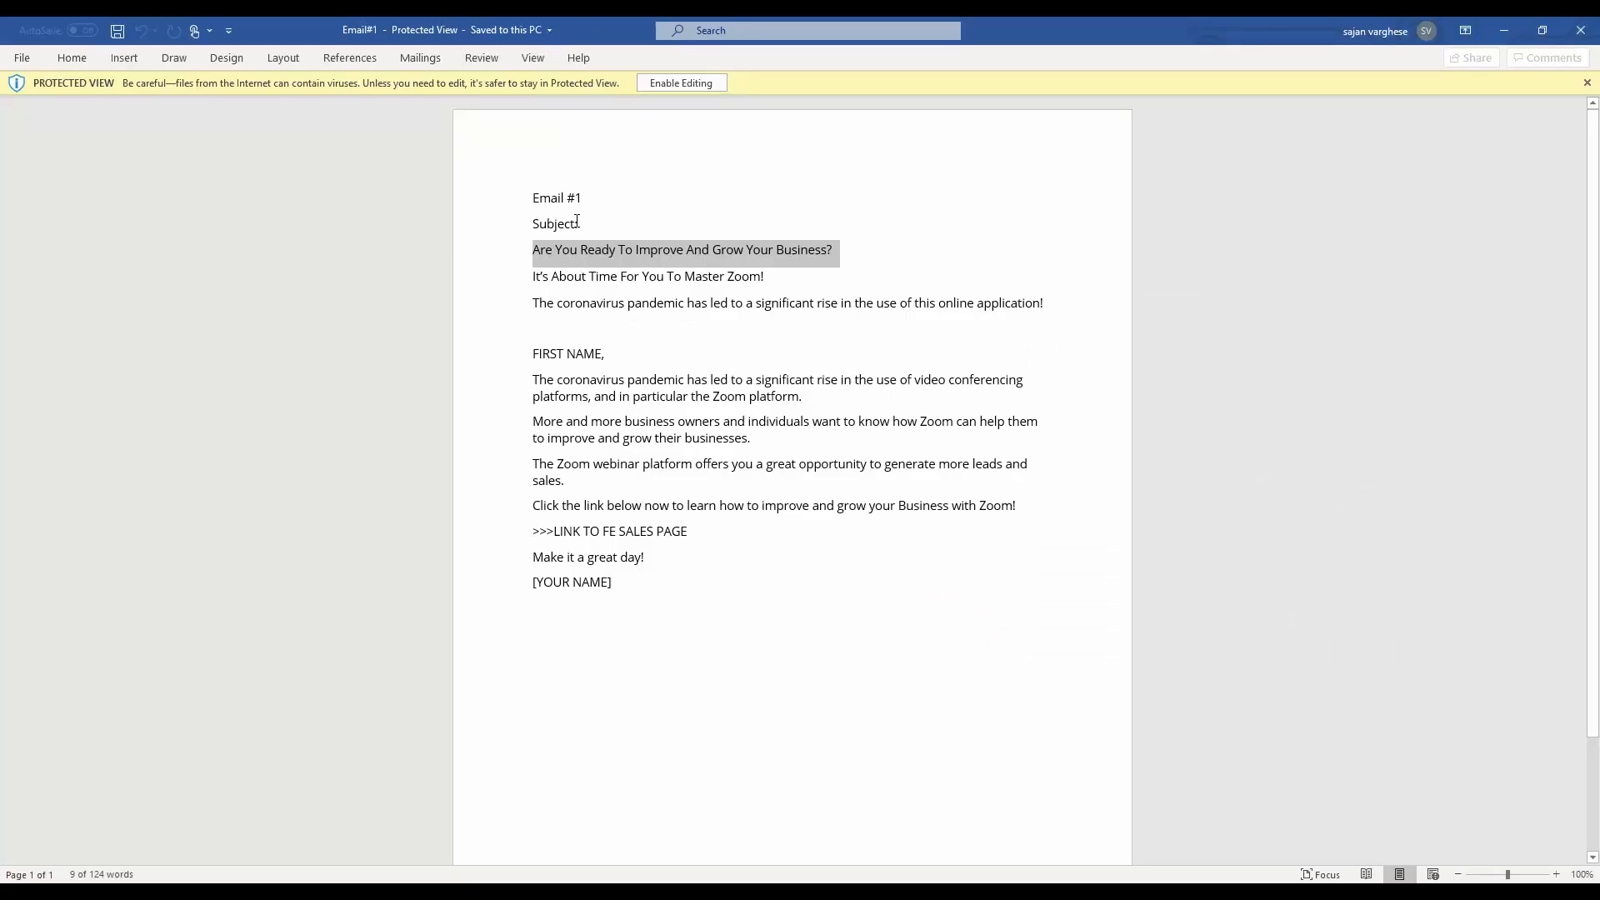
pyautogui.click(576, 304)
pyautogui.moveTo(536, 381); pyautogui.dragTo(664, 584)
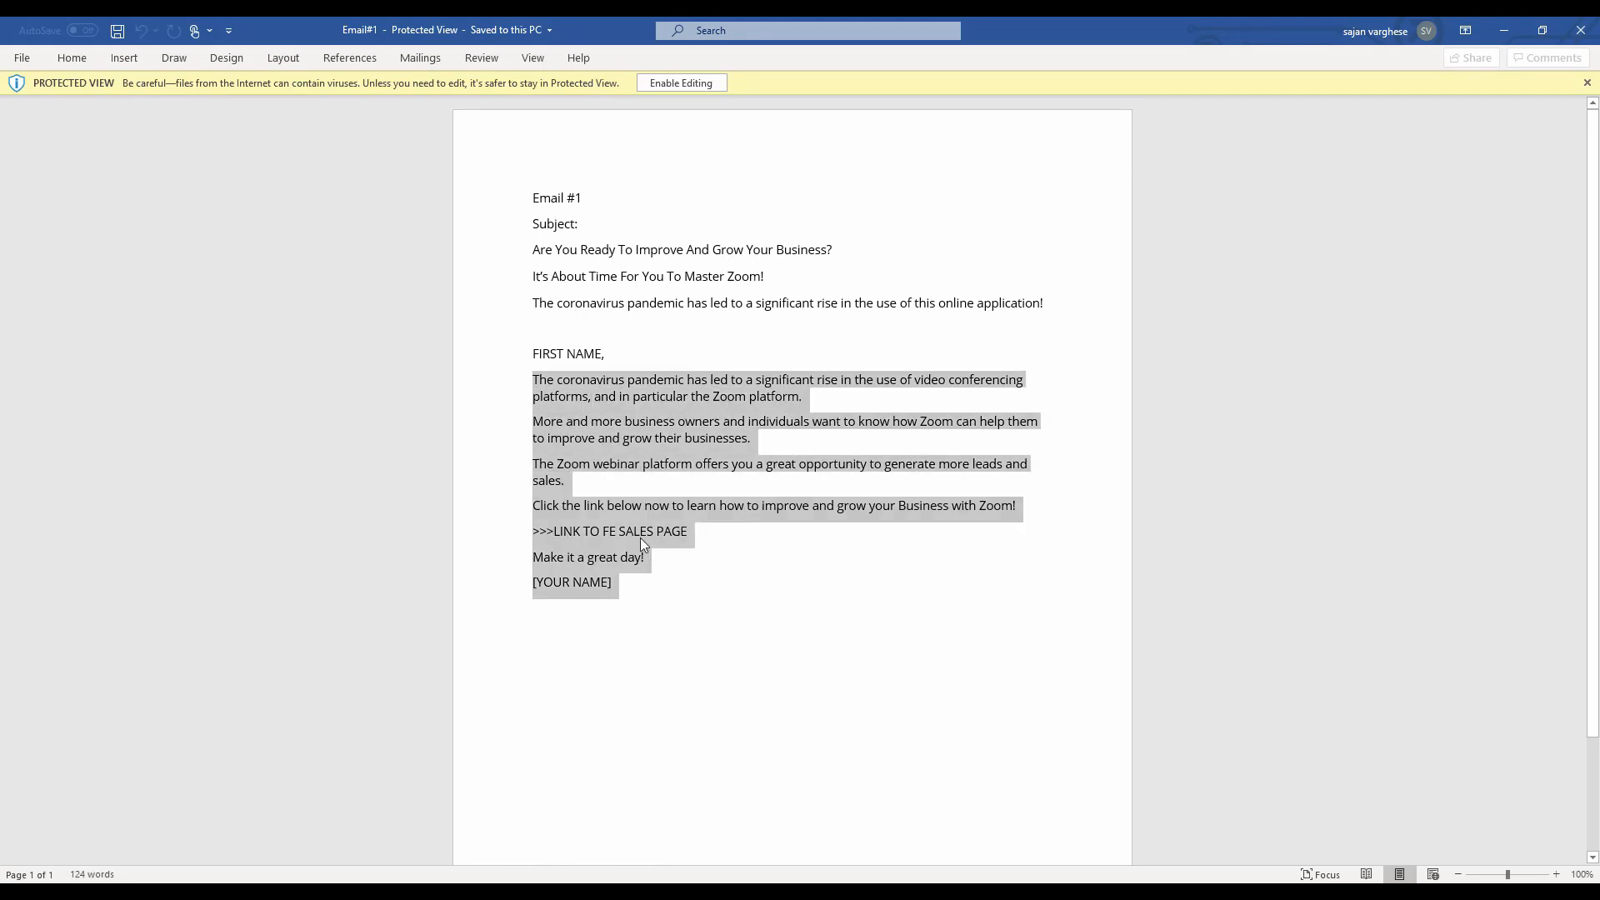
pyautogui.rightClick(617, 436)
pyautogui.click(651, 469)
# Step: Switch to the AWeber message and replace the default body sentence below the greeting with the copied email text
pyautogui.hotkey('alt', 'Tab')
pyautogui.hotkey('alt', 'Tab')
pyautogui.press('Tab')
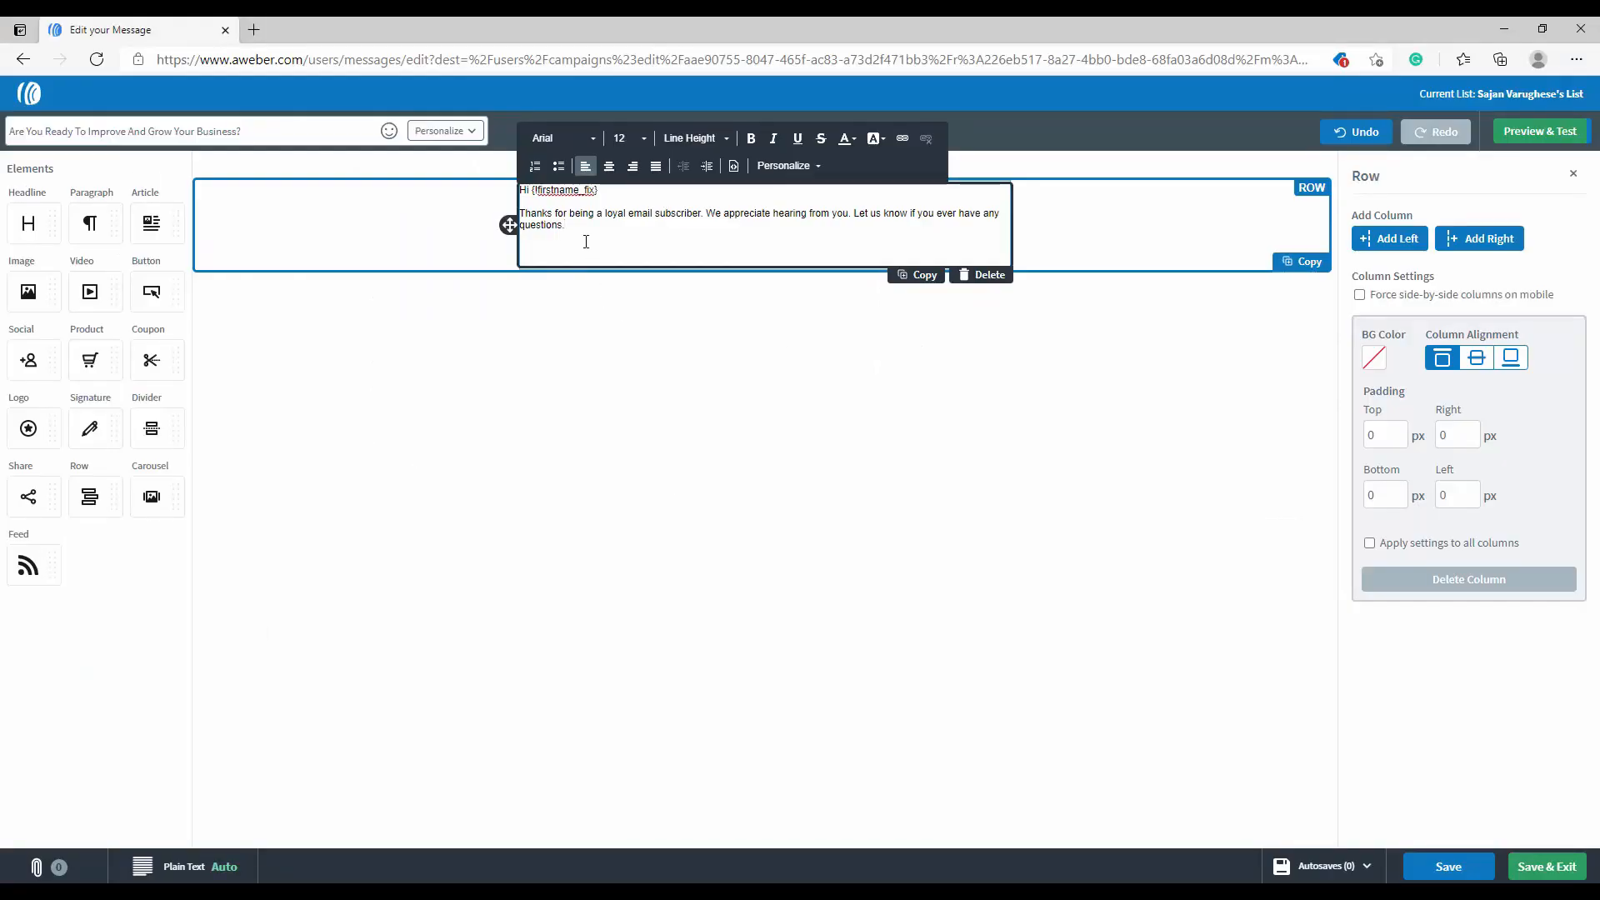
pyautogui.moveTo(565, 225); pyautogui.dragTo(530, 219)
pyautogui.press('BackSpace')
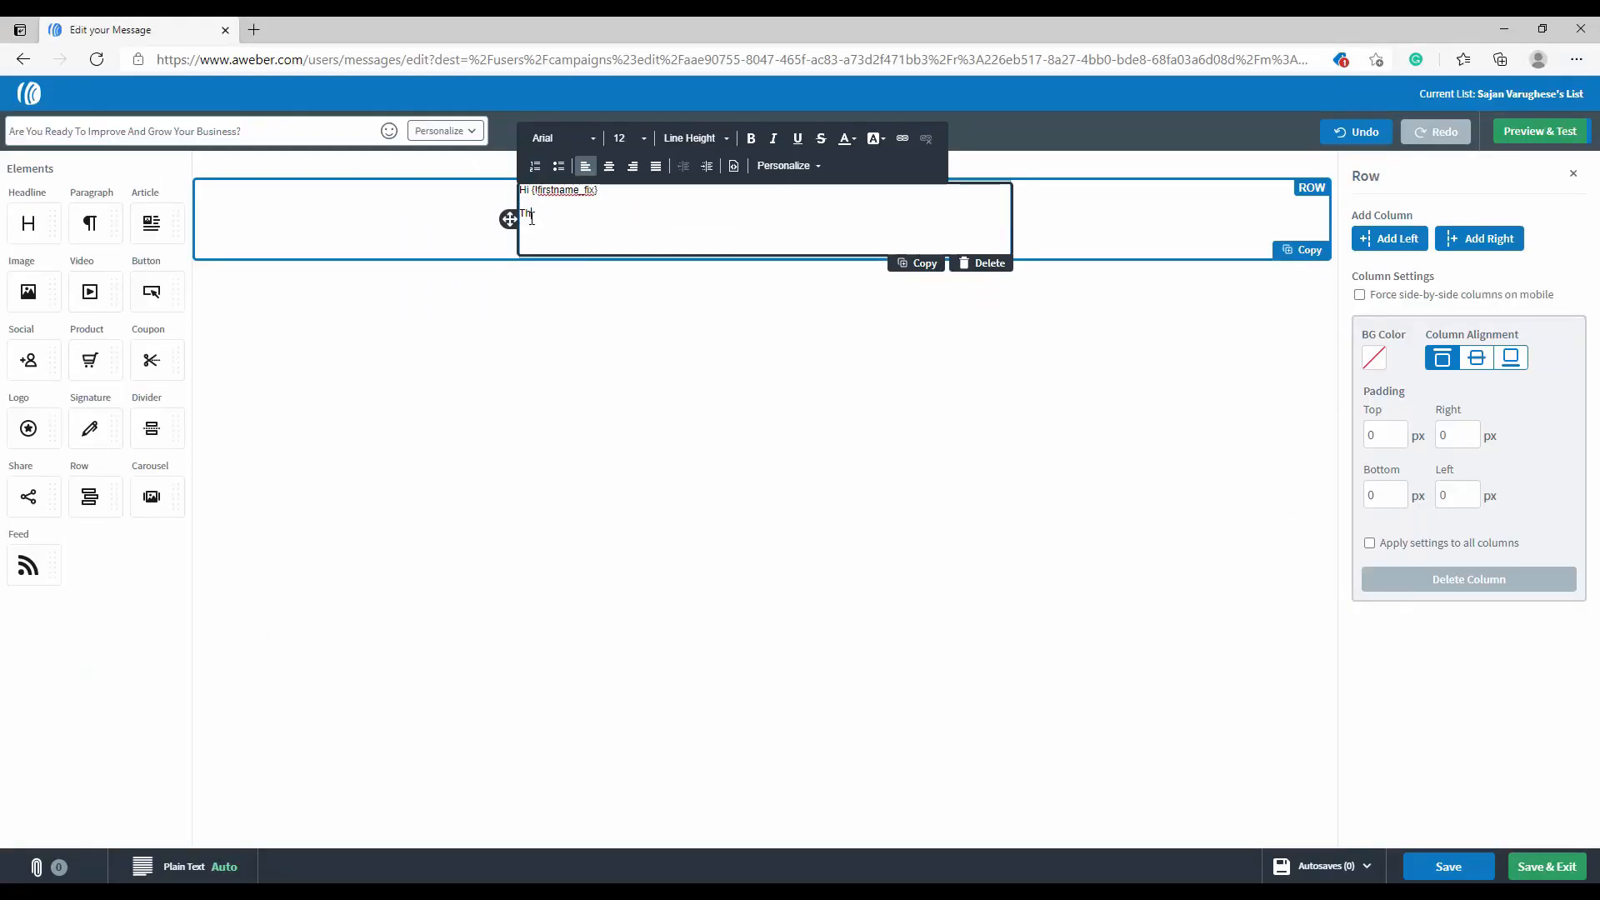
pyautogui.press('BackSpace')
pyautogui.rightClick(532, 219)
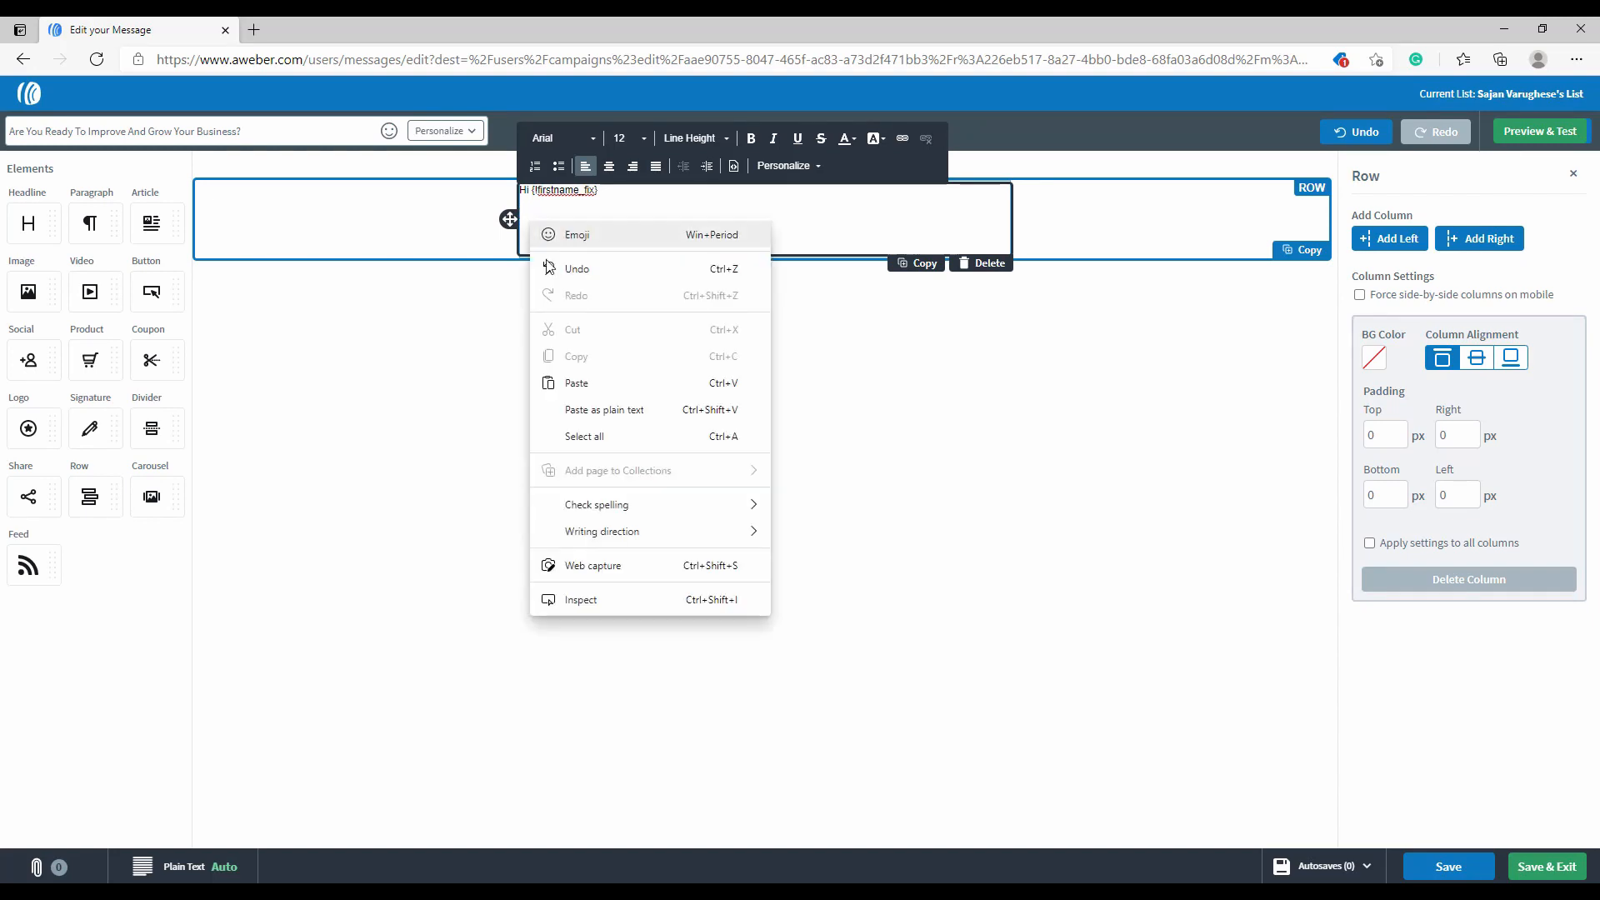
pyautogui.click(584, 383)
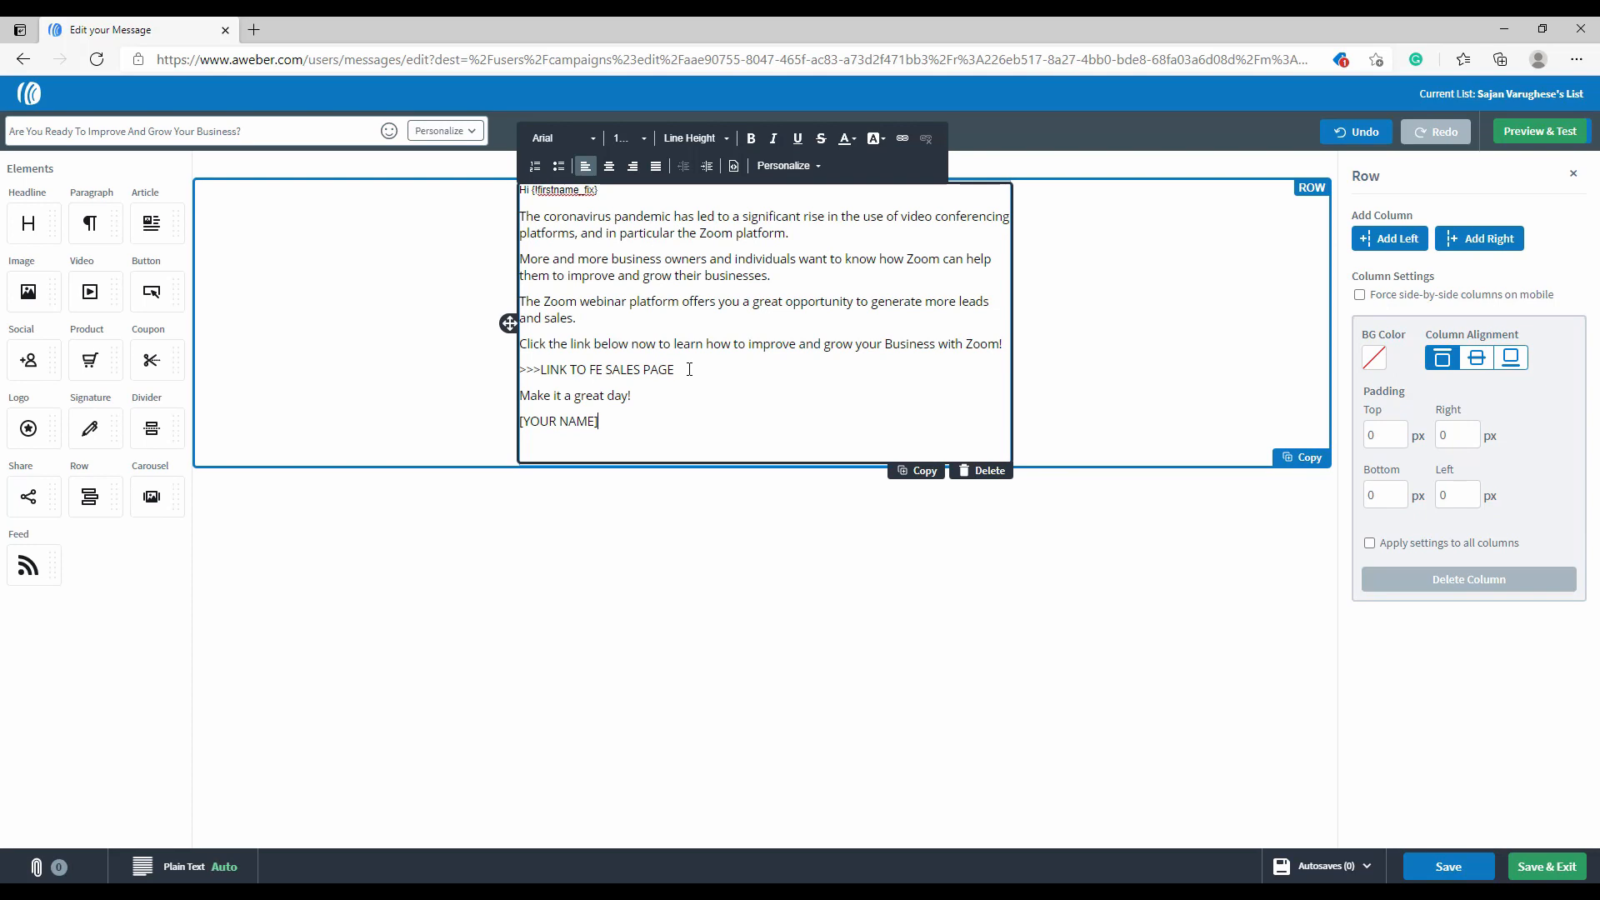
pyautogui.moveTo(680, 369); pyautogui.dragTo(543, 370)
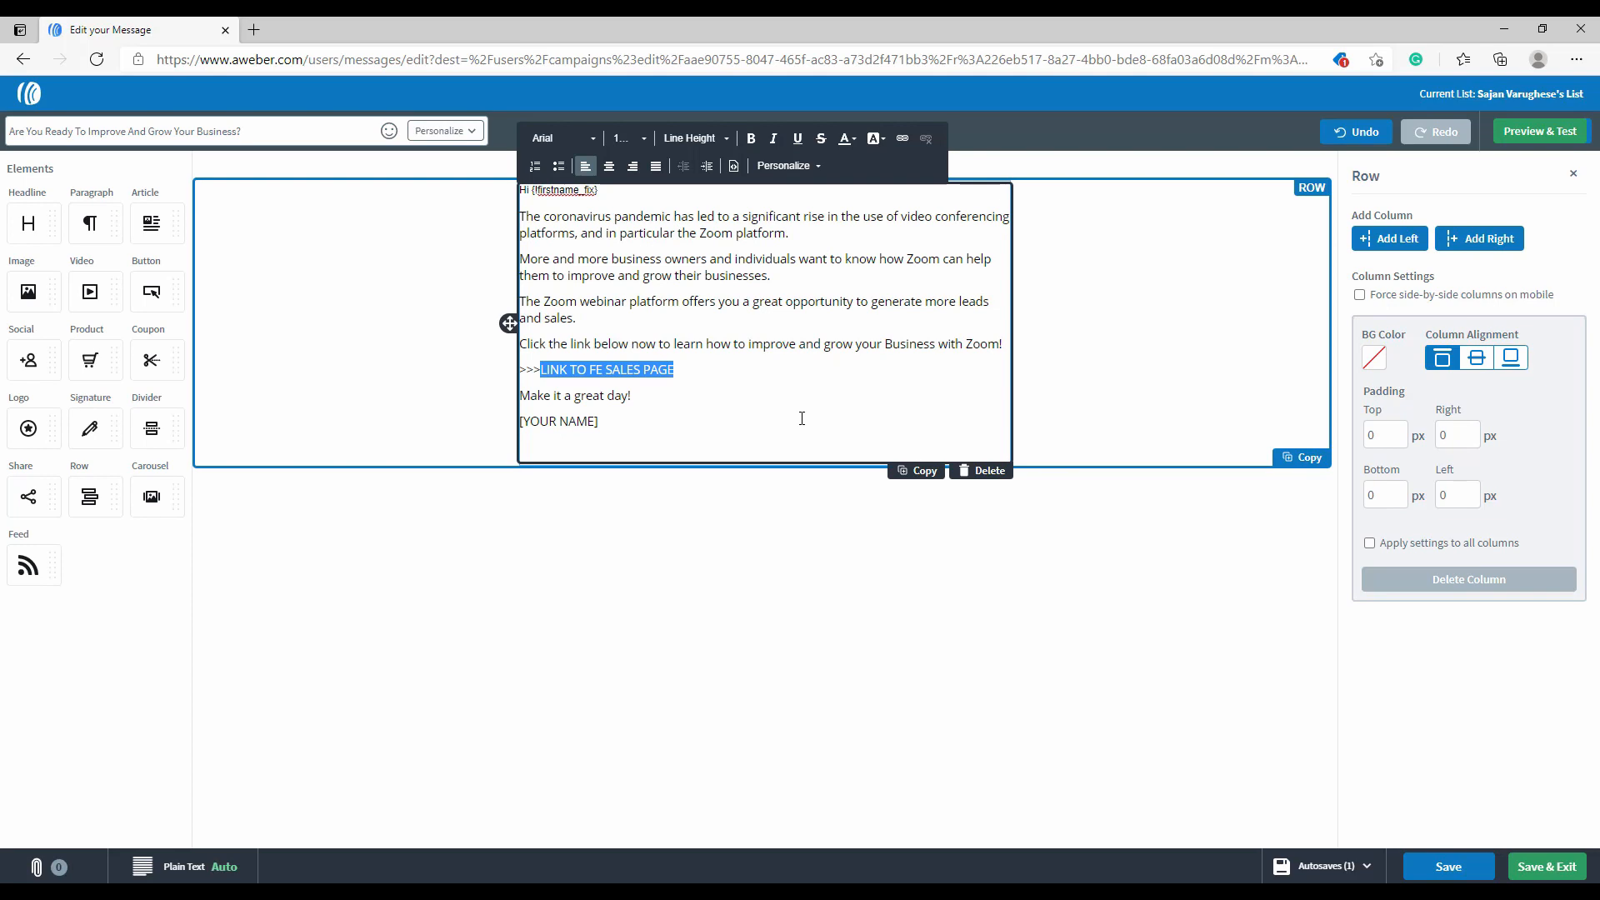
pyautogui.rightClick(836, 891)
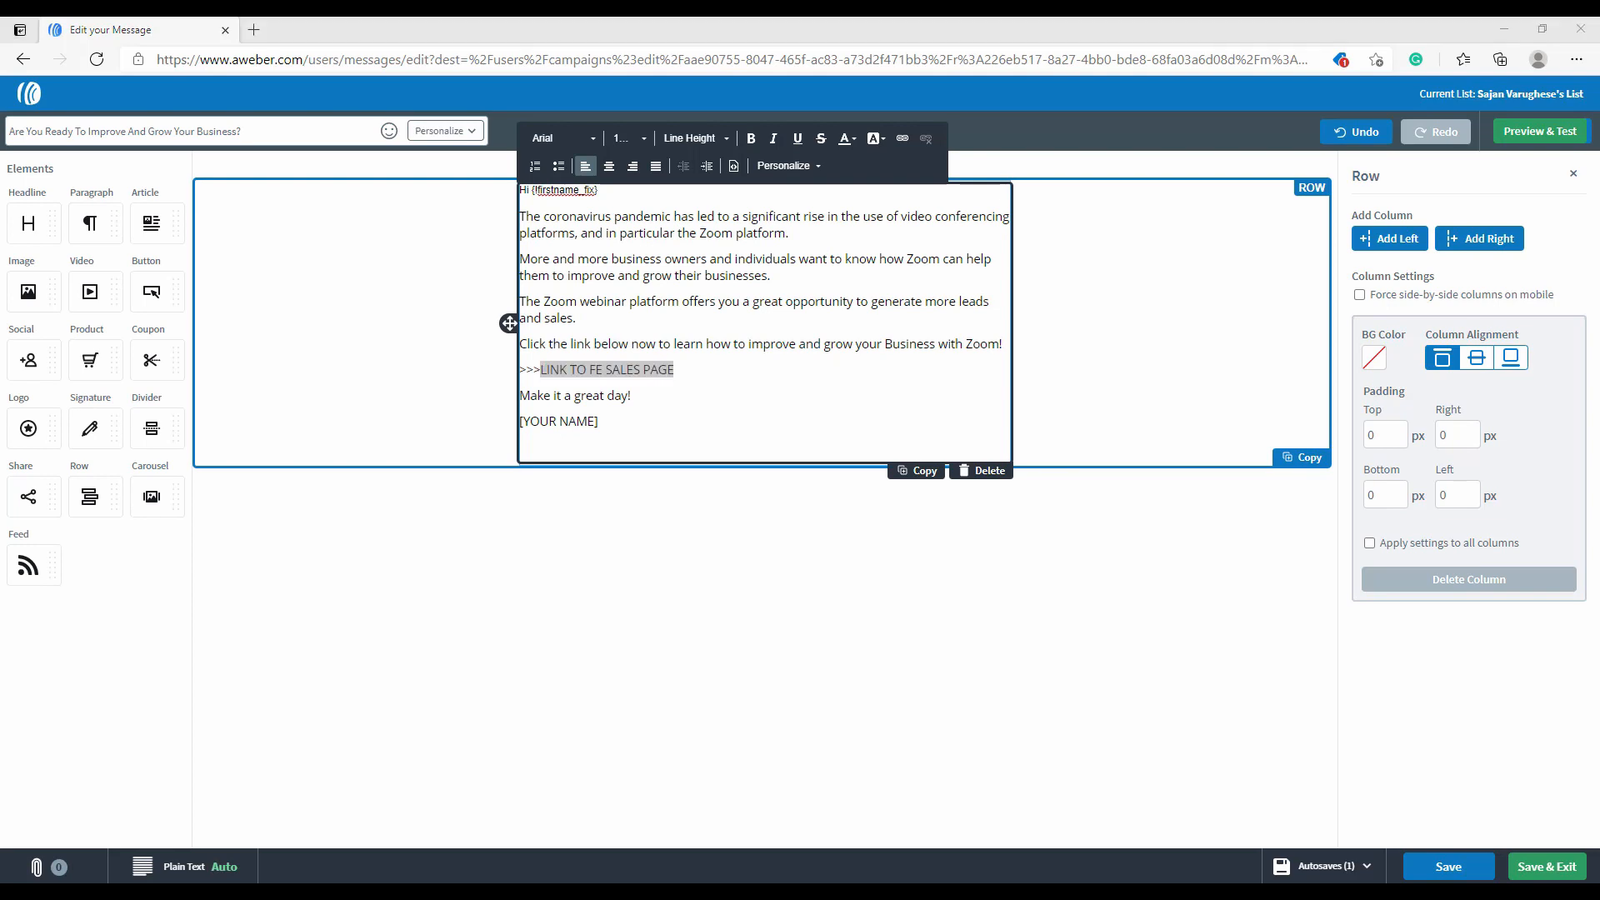
pyautogui.click(825, 834)
pyautogui.click(608, 56)
pyautogui.write('pl')
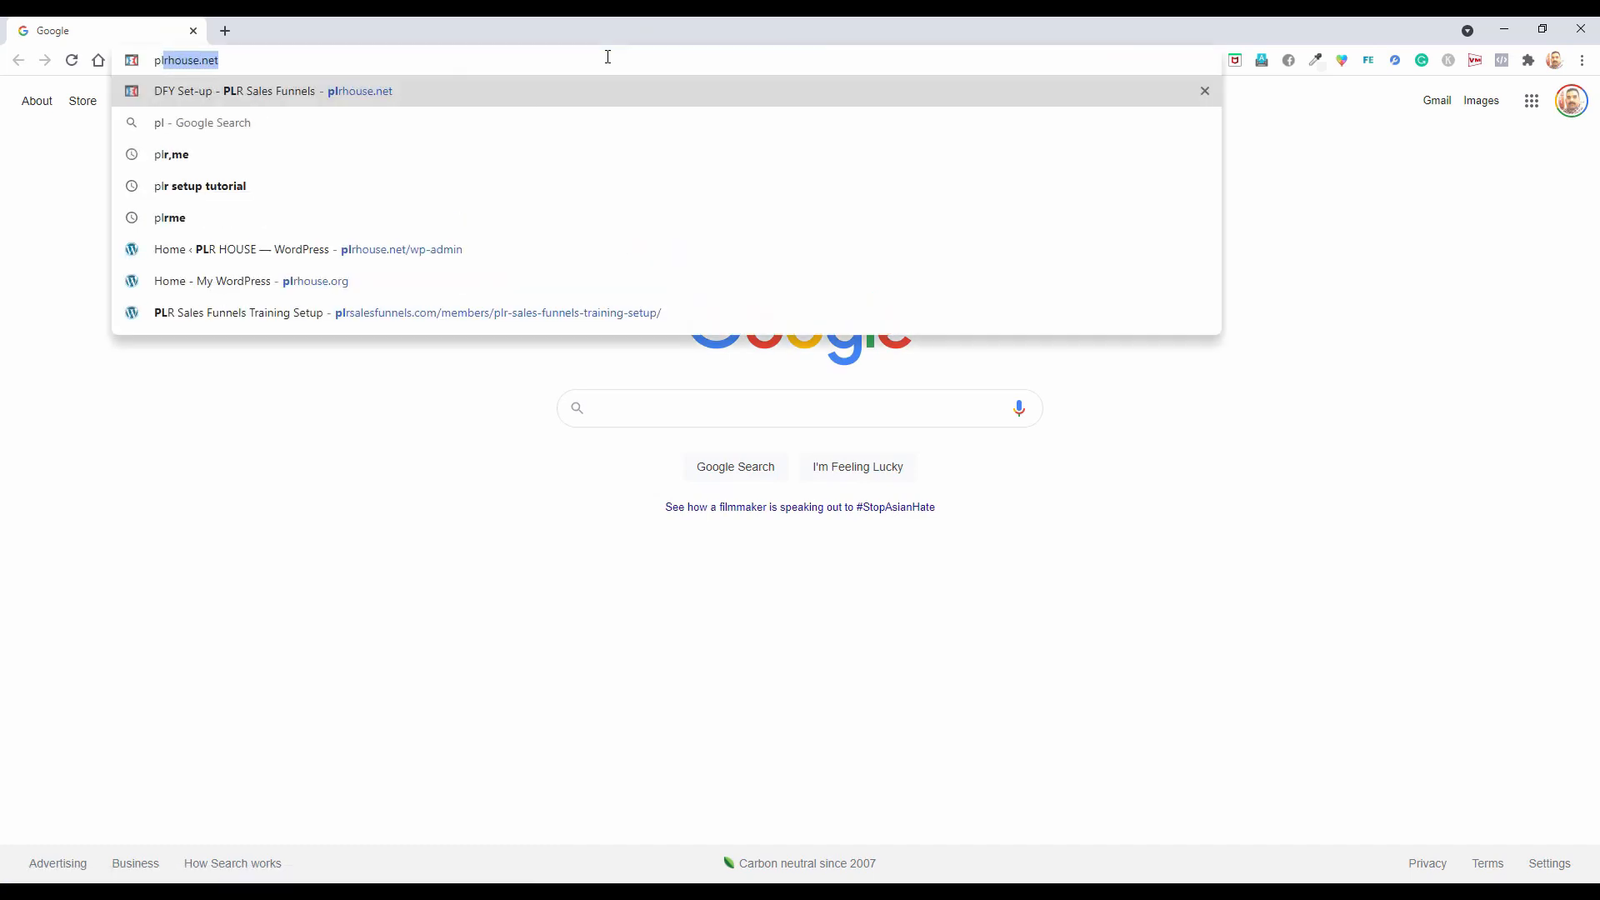
pyautogui.click(437, 79)
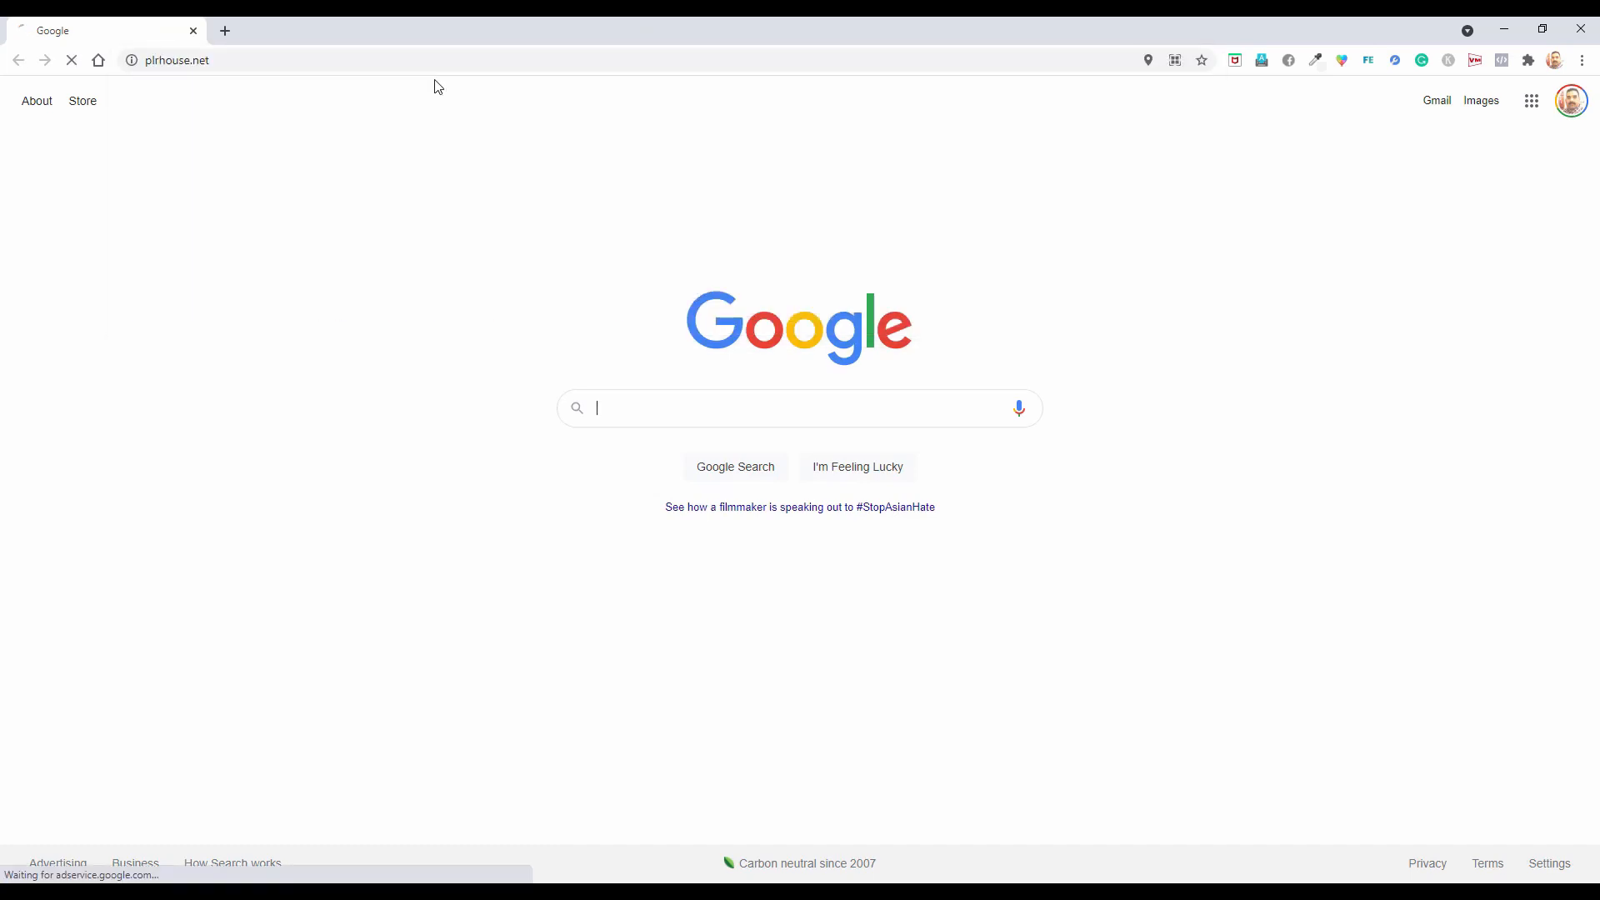
pyautogui.click(384, 62)
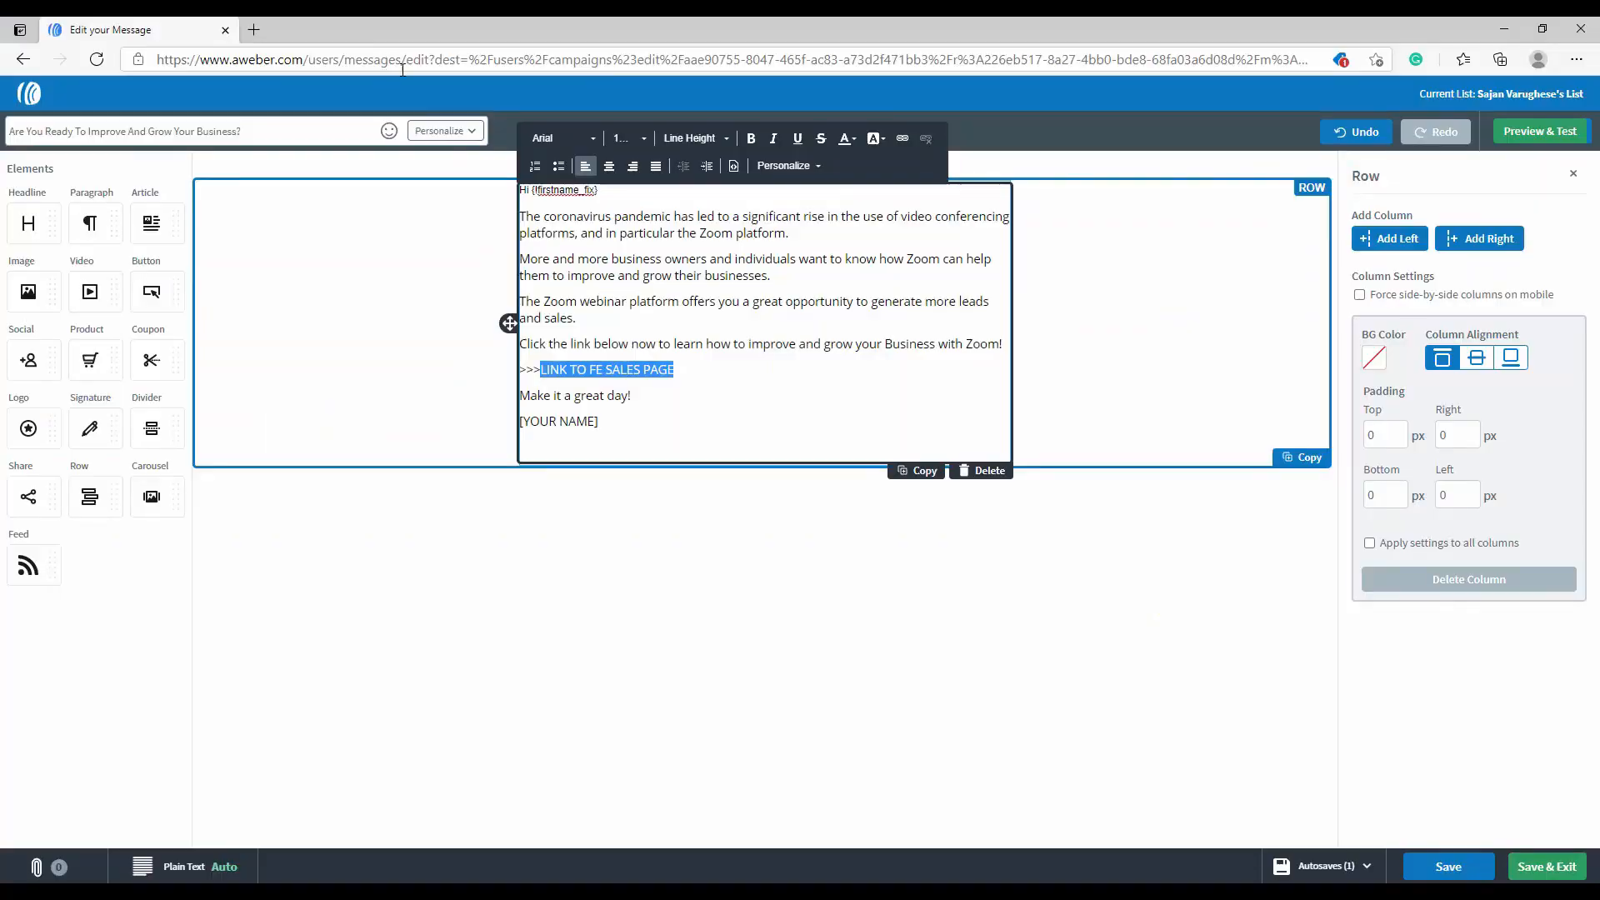
pyautogui.hotkey('ctrl', 'v')
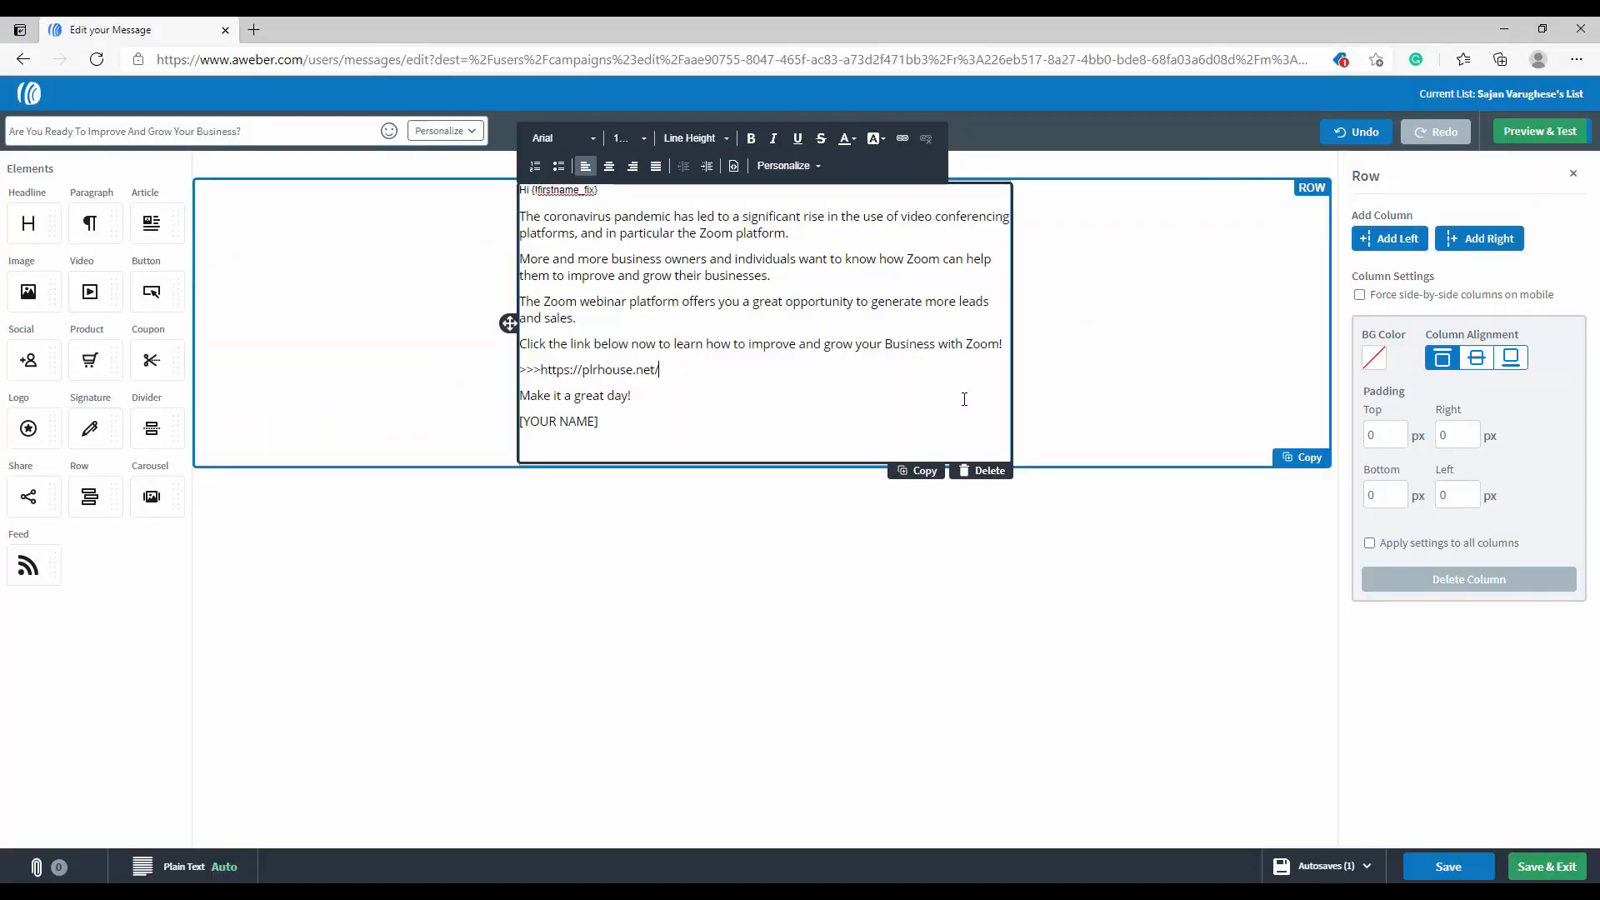
pyautogui.moveTo(706, 368); pyautogui.dragTo(540, 371)
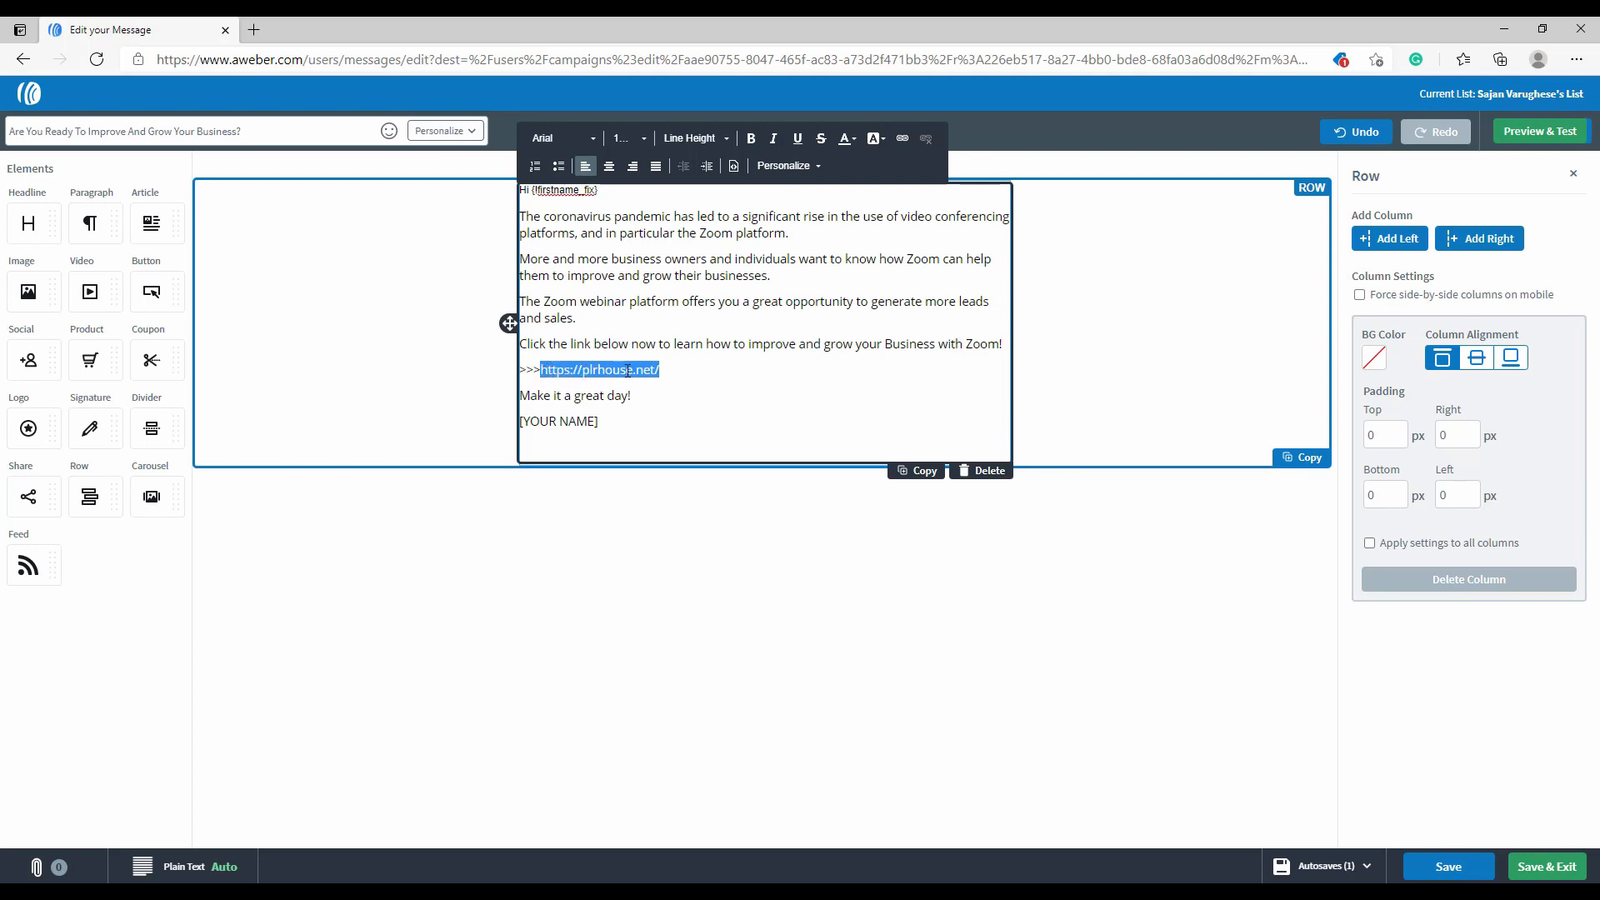
pyautogui.click(901, 142)
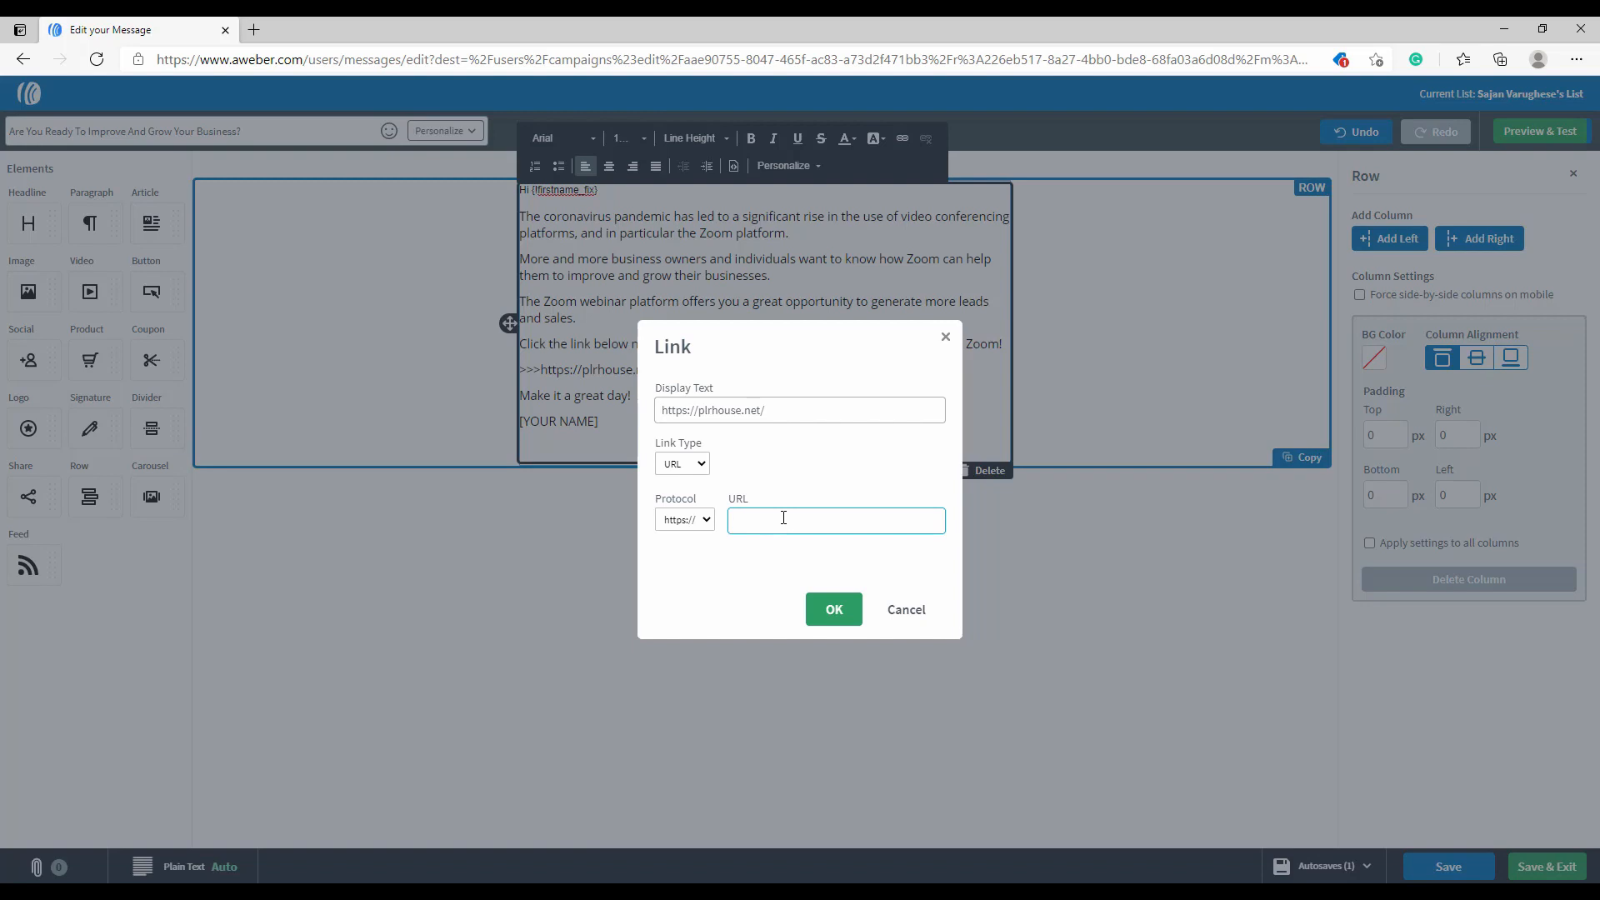
pyautogui.hotkey('ctrl', 'v')
pyautogui.click(834, 609)
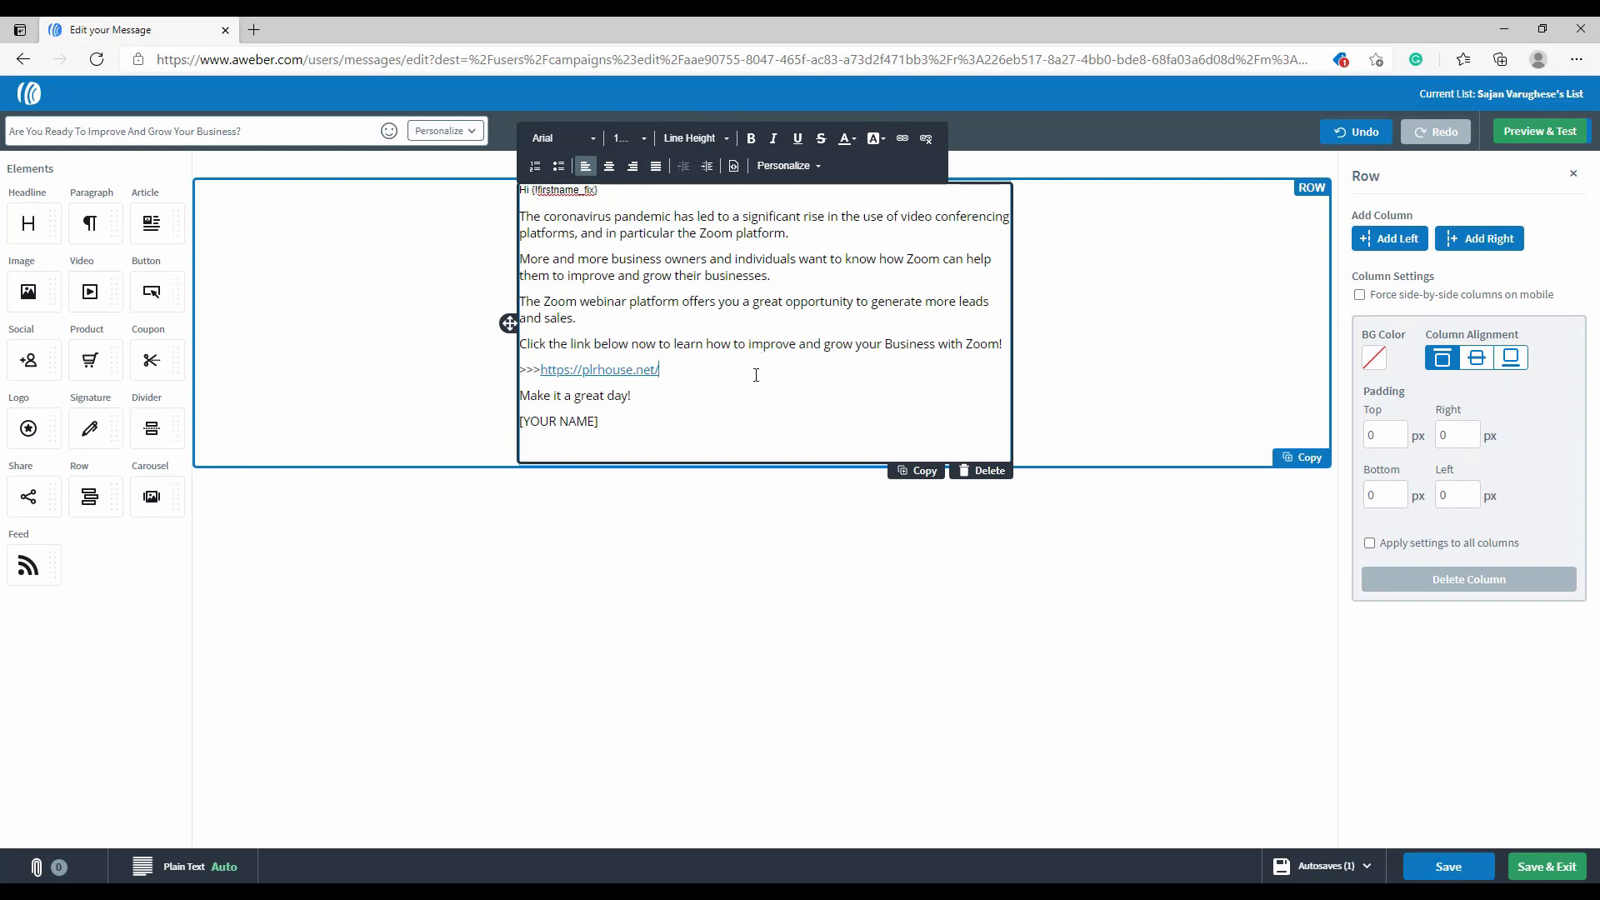
# Step: Replace the [YOUR NAME] placeholder with the sender's first name, and save and exit the message
pyautogui.click(631, 419)
pyautogui.press('BackSpace')
pyautogui.press('BackSpace')
pyautogui.press('BackSpace')
pyautogui.press('BackSpace')
pyautogui.press('BackSpace')
pyautogui.press('BackSpace')
pyautogui.press('BackSpace')
pyautogui.press('BackSpace')
pyautogui.press('BackSpace')
pyautogui.press('BackSpace')
pyautogui.press('BackSpace')
pyautogui.write('Sajan')
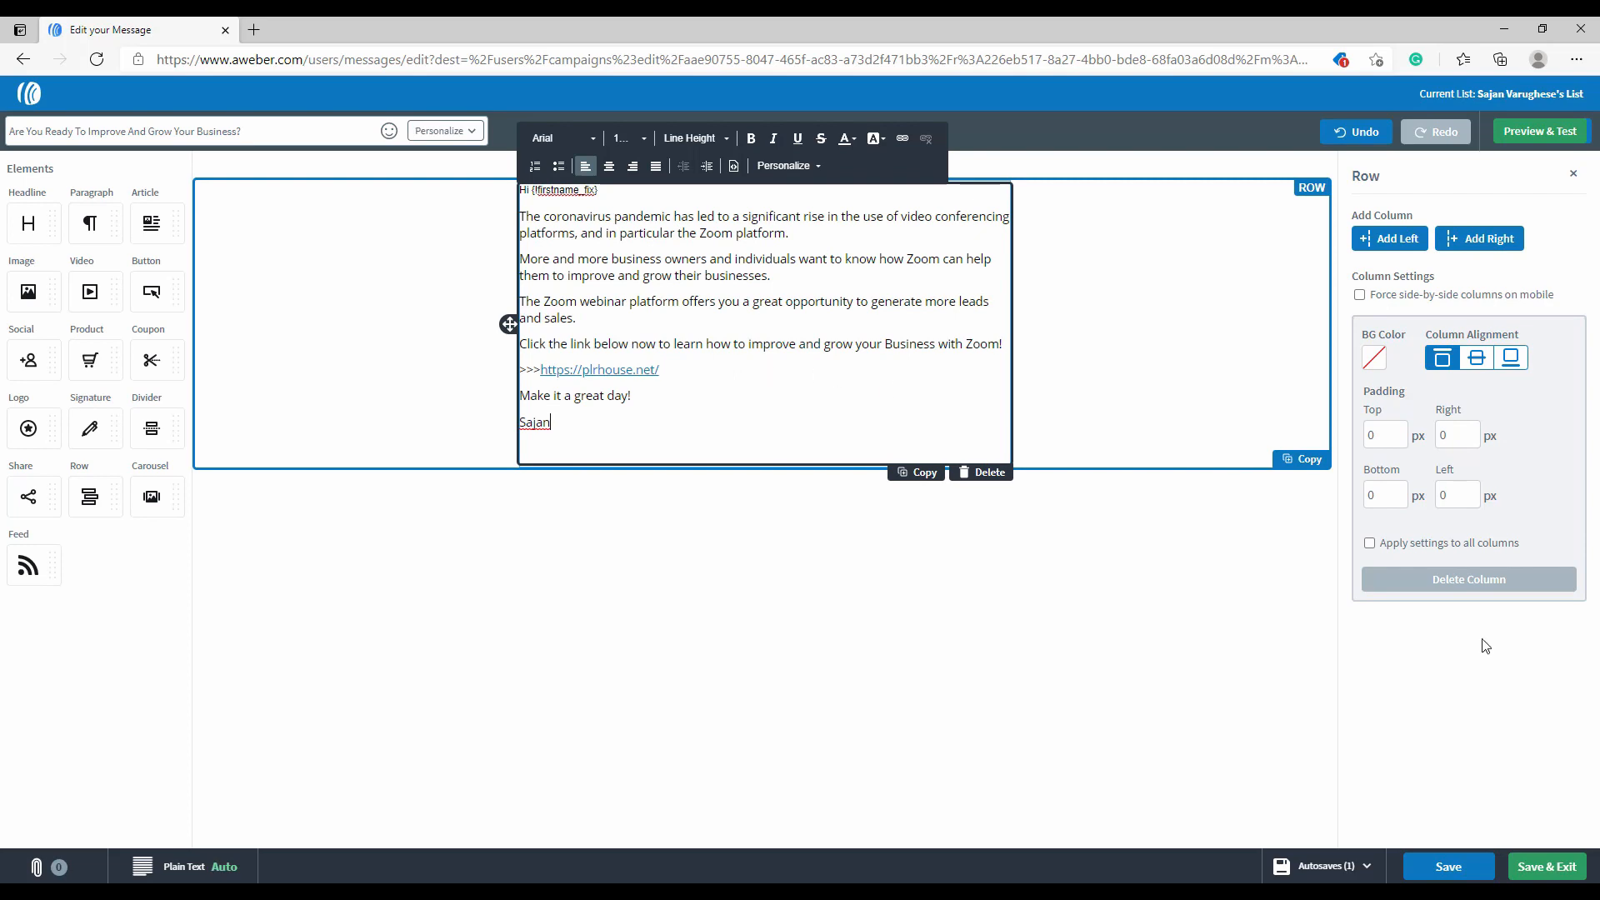
pyautogui.click(1547, 869)
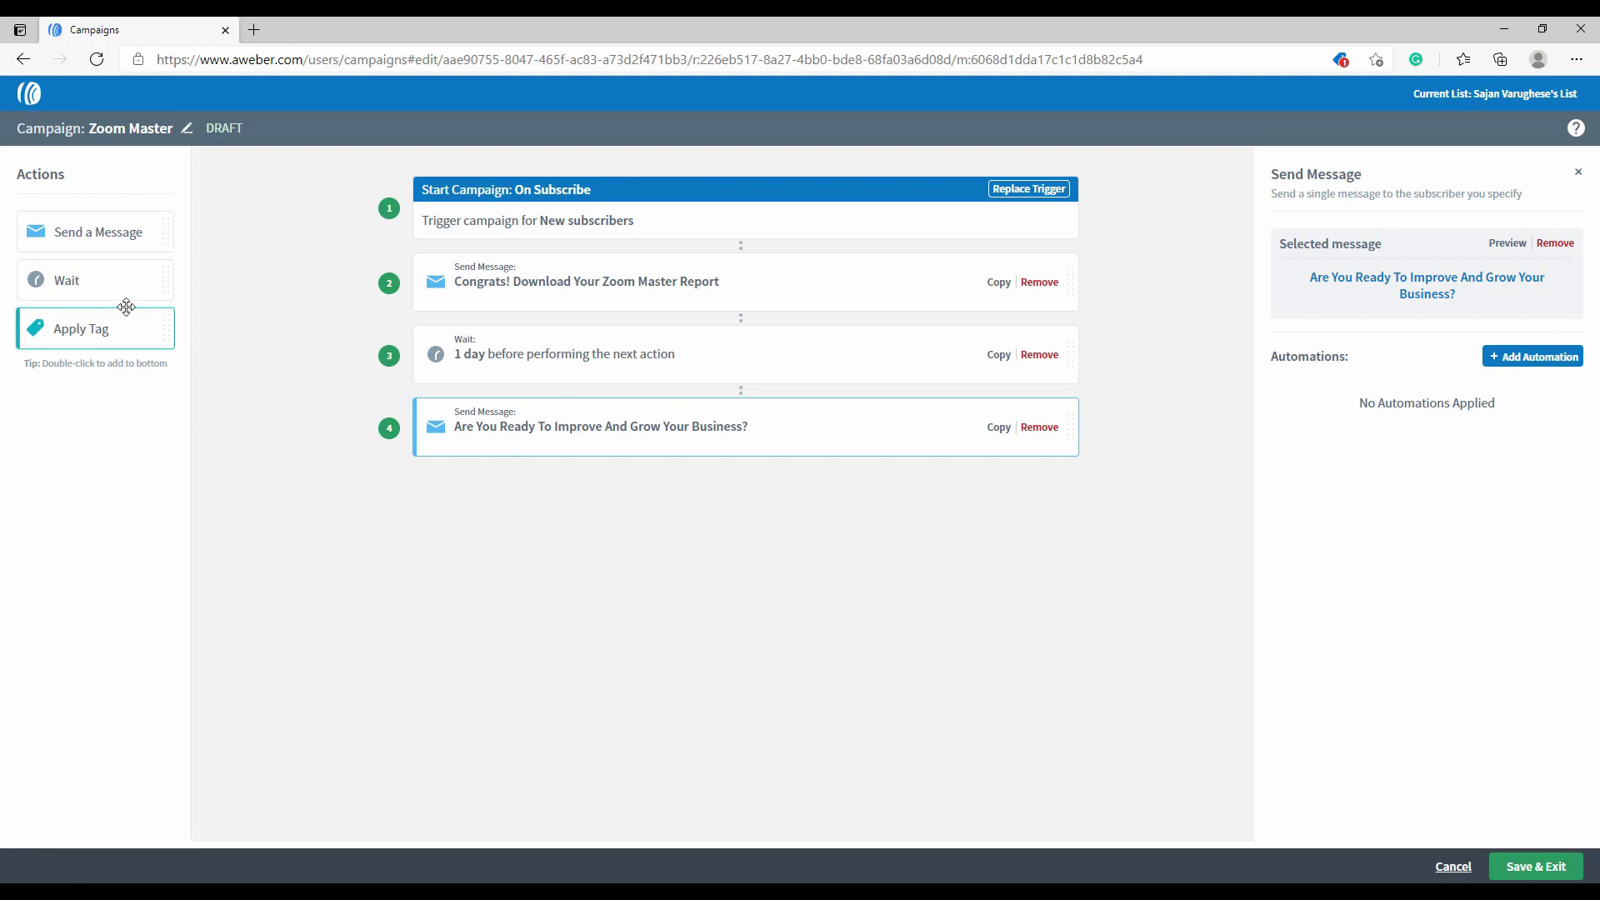
# Step: Add a 1-day wait and a Send Message action to the campaign's end, and create its message in the Drag & Drop Email Builder
pyautogui.moveTo(80, 284); pyautogui.dragTo(523, 506)
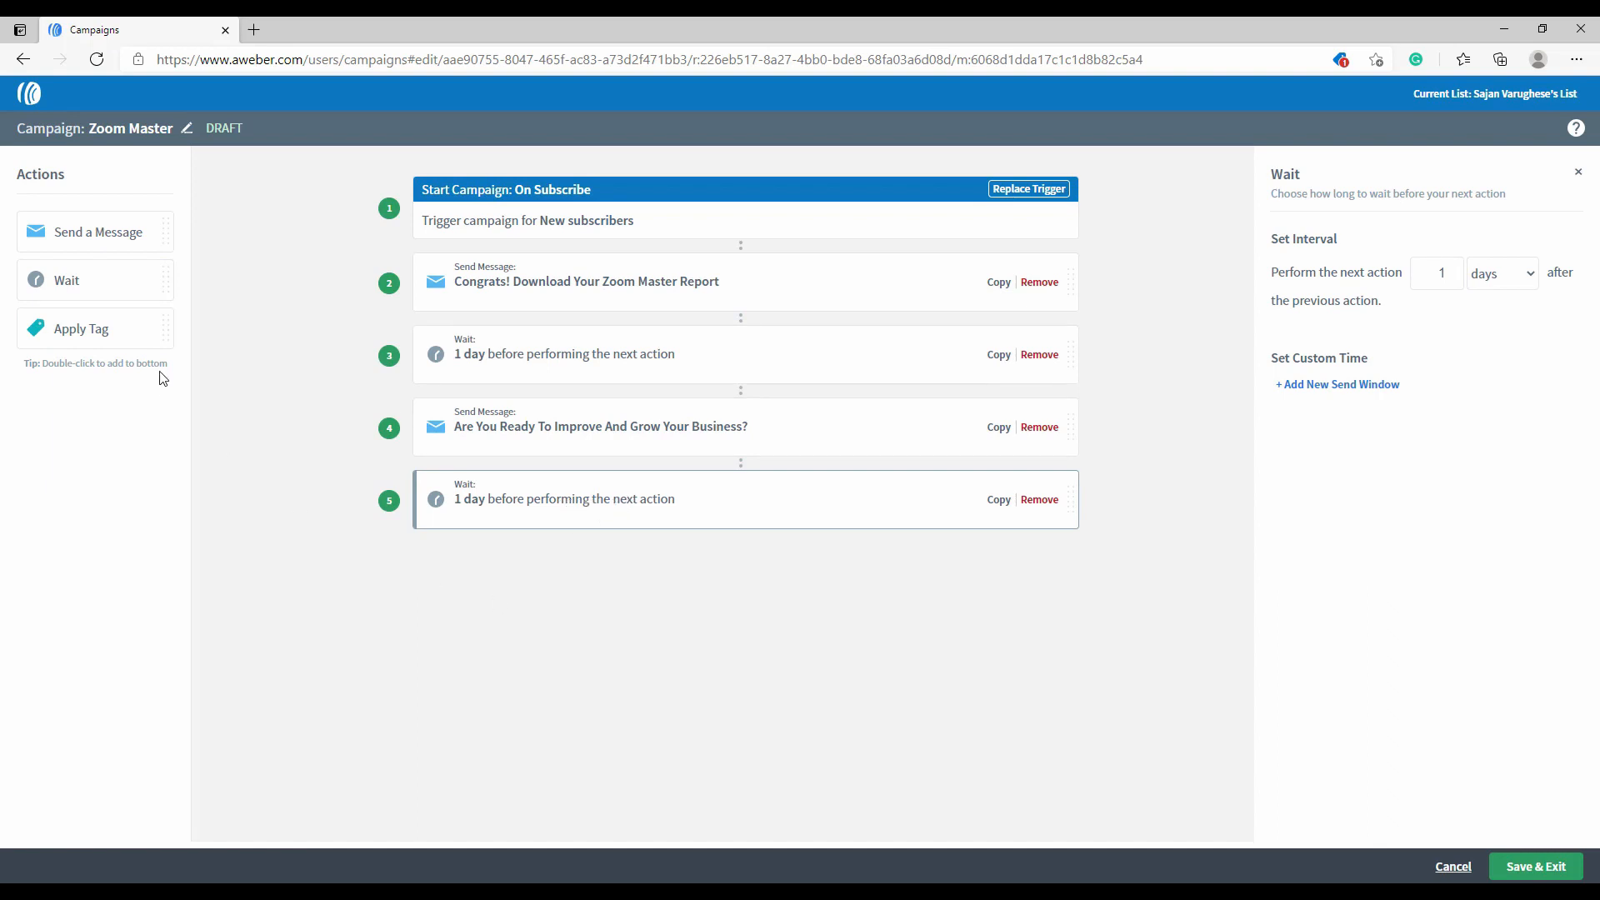
pyautogui.moveTo(93, 238); pyautogui.dragTo(603, 571)
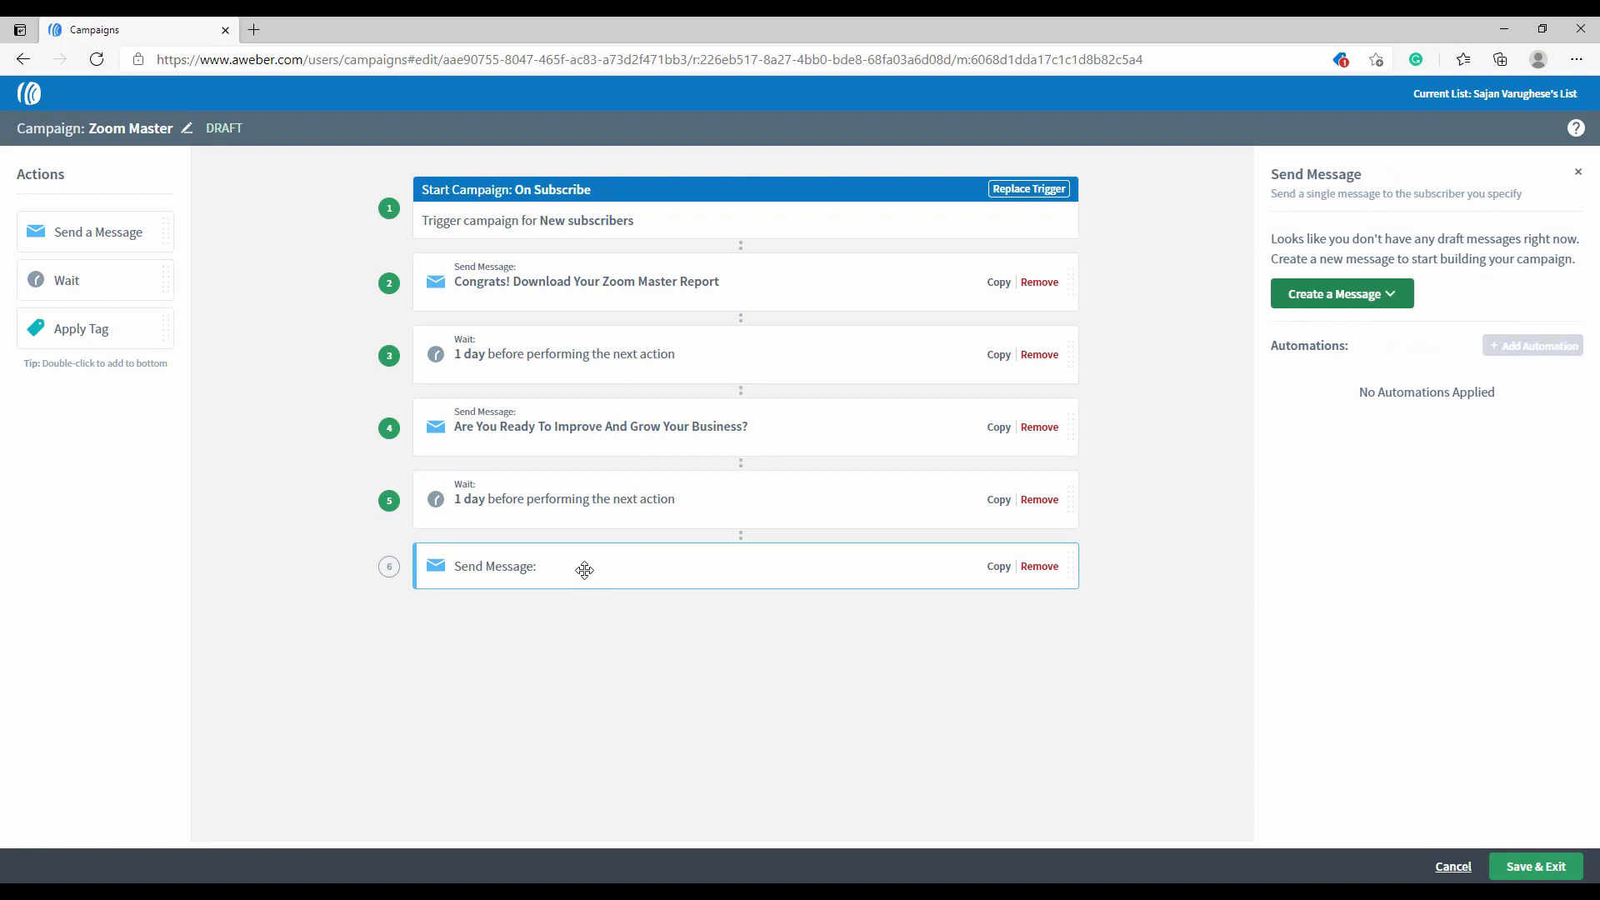
pyautogui.click(1354, 305)
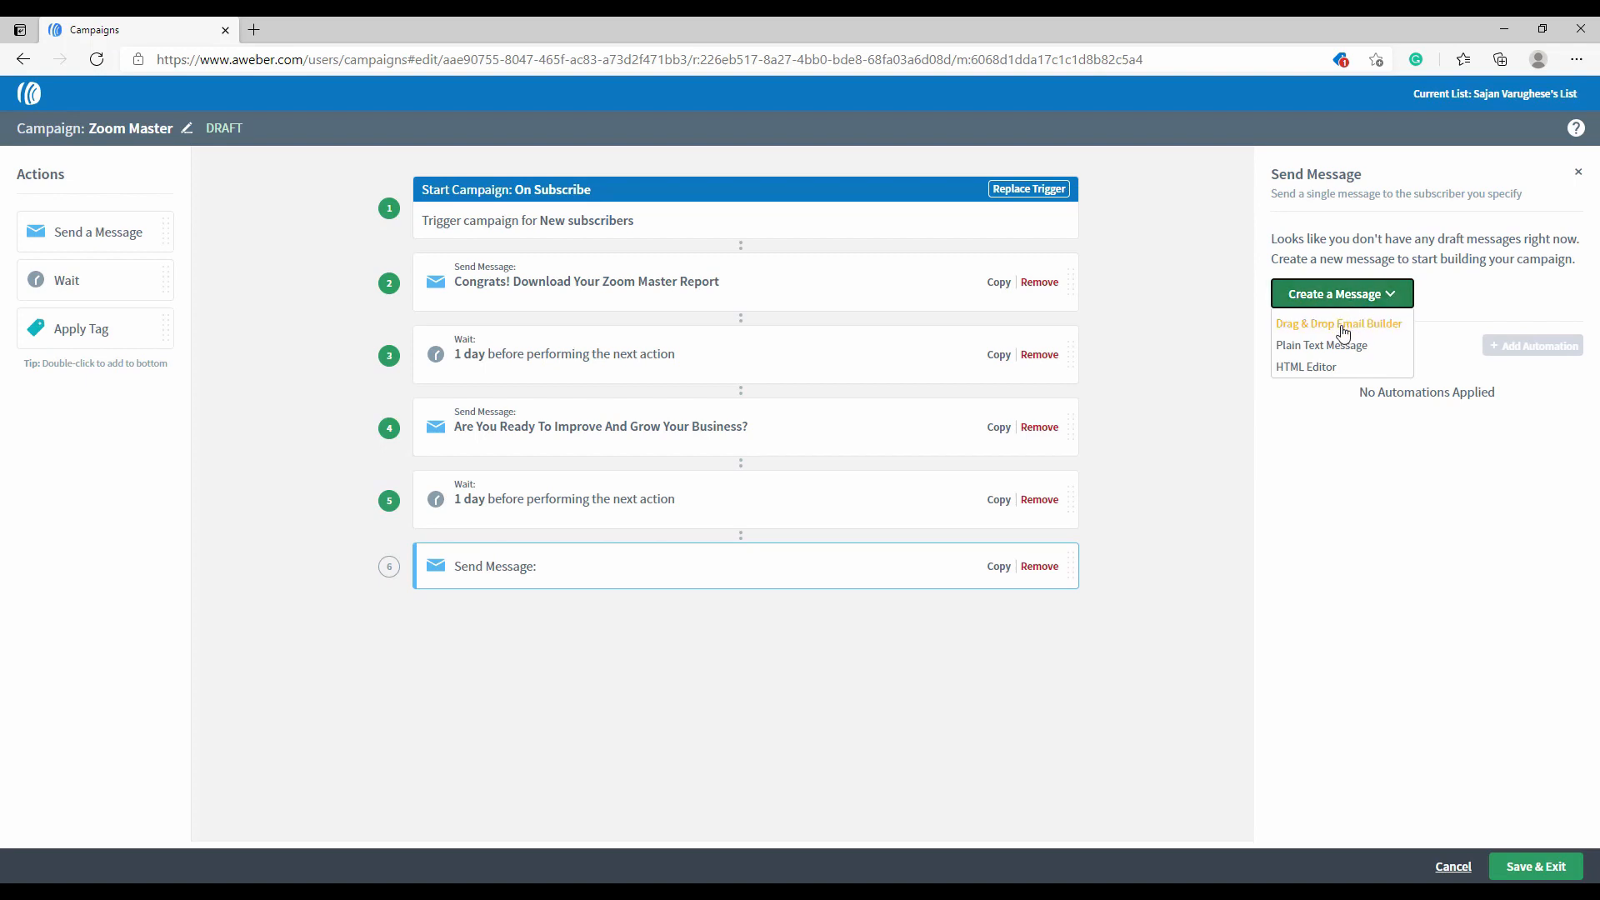
pyautogui.click(1344, 333)
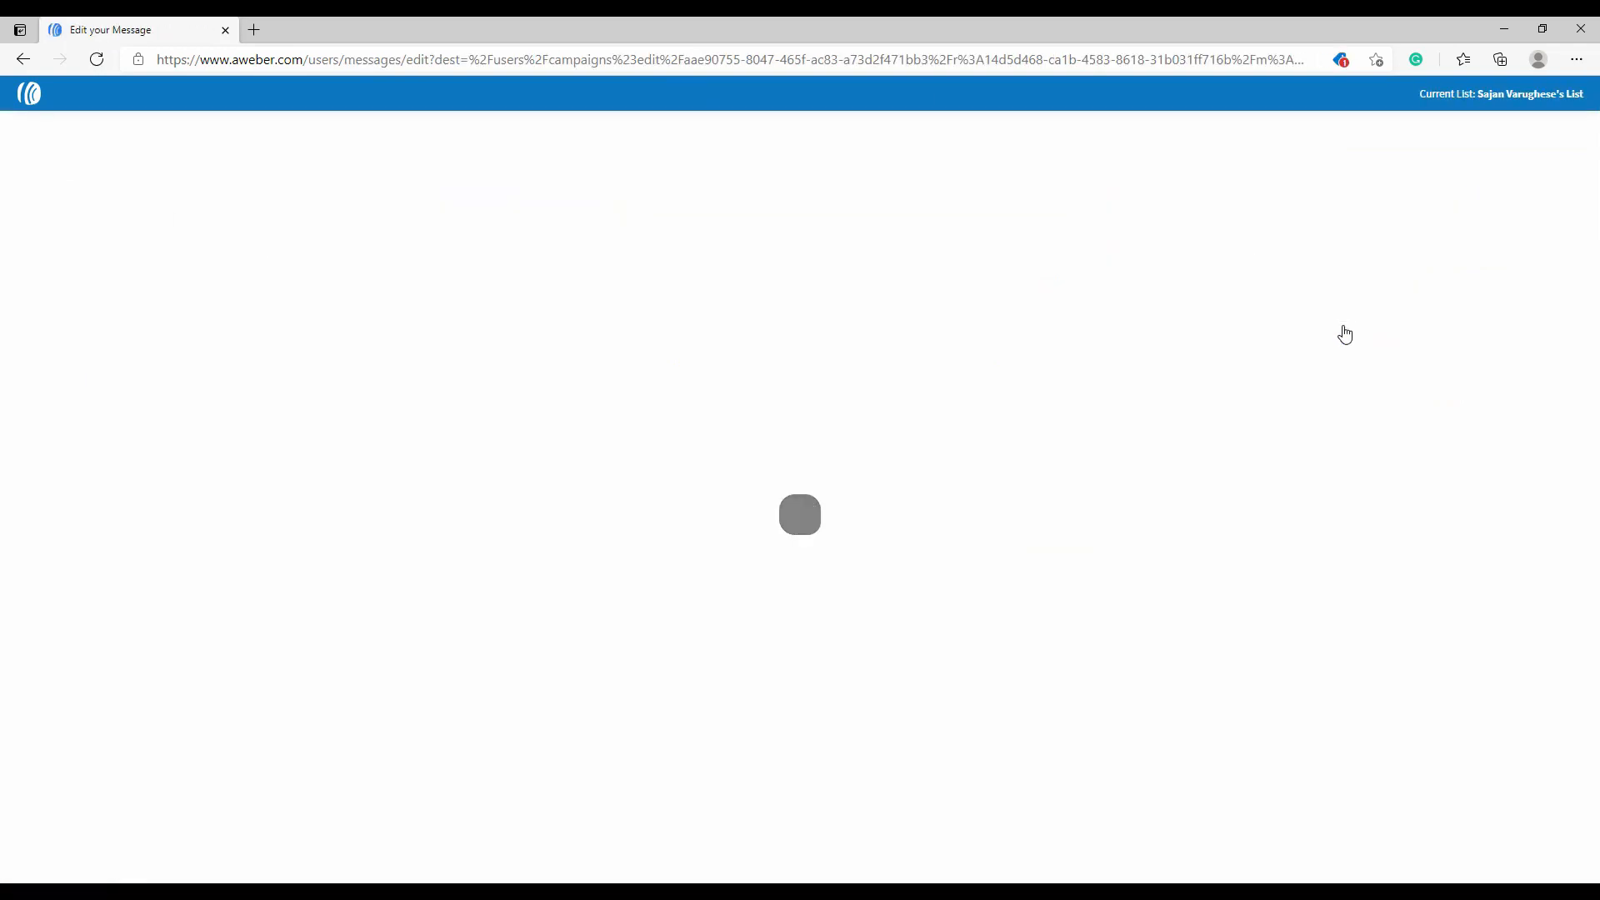
# Step: Apply the first of the account's own saved templates to the new message, keeping the message content
pyautogui.click(1381, 271)
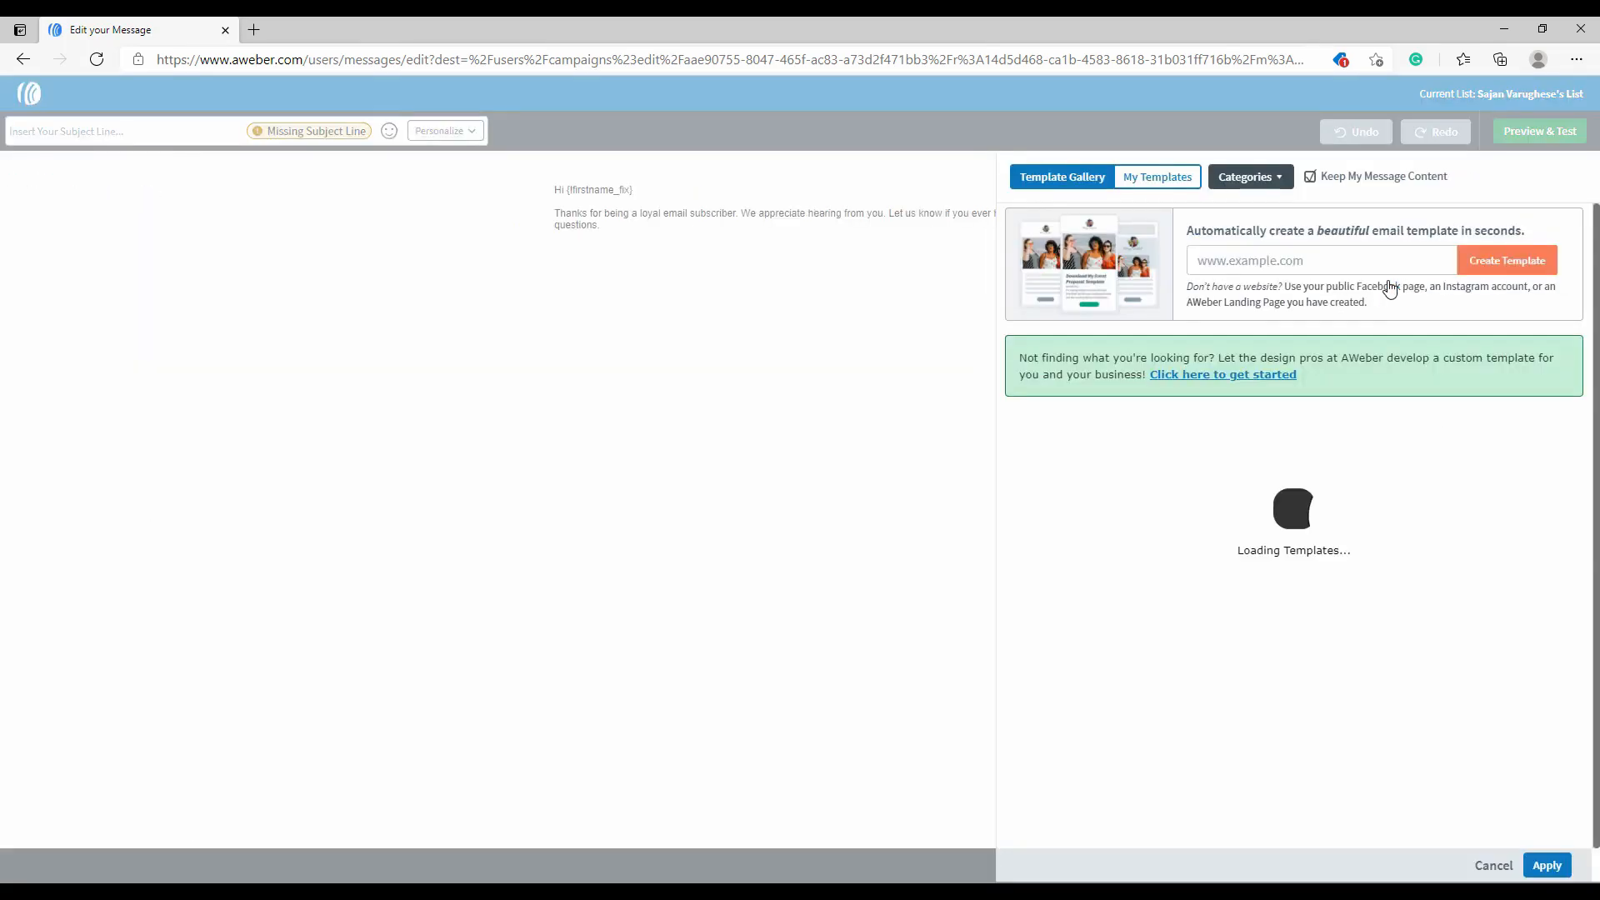
pyautogui.click(1170, 182)
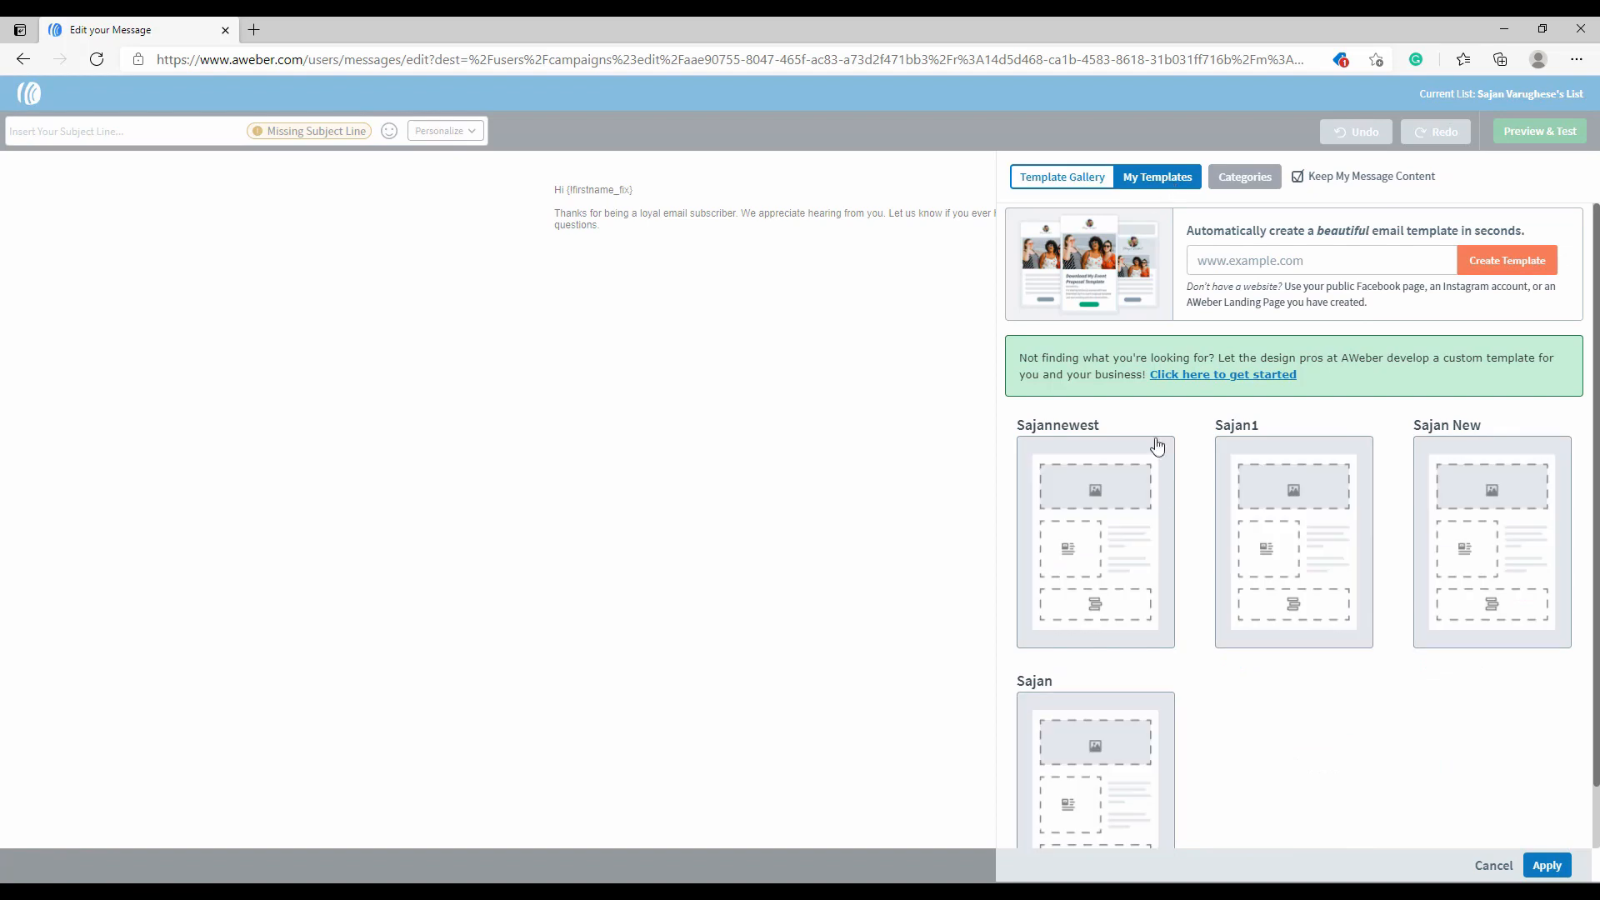
pyautogui.click(1115, 556)
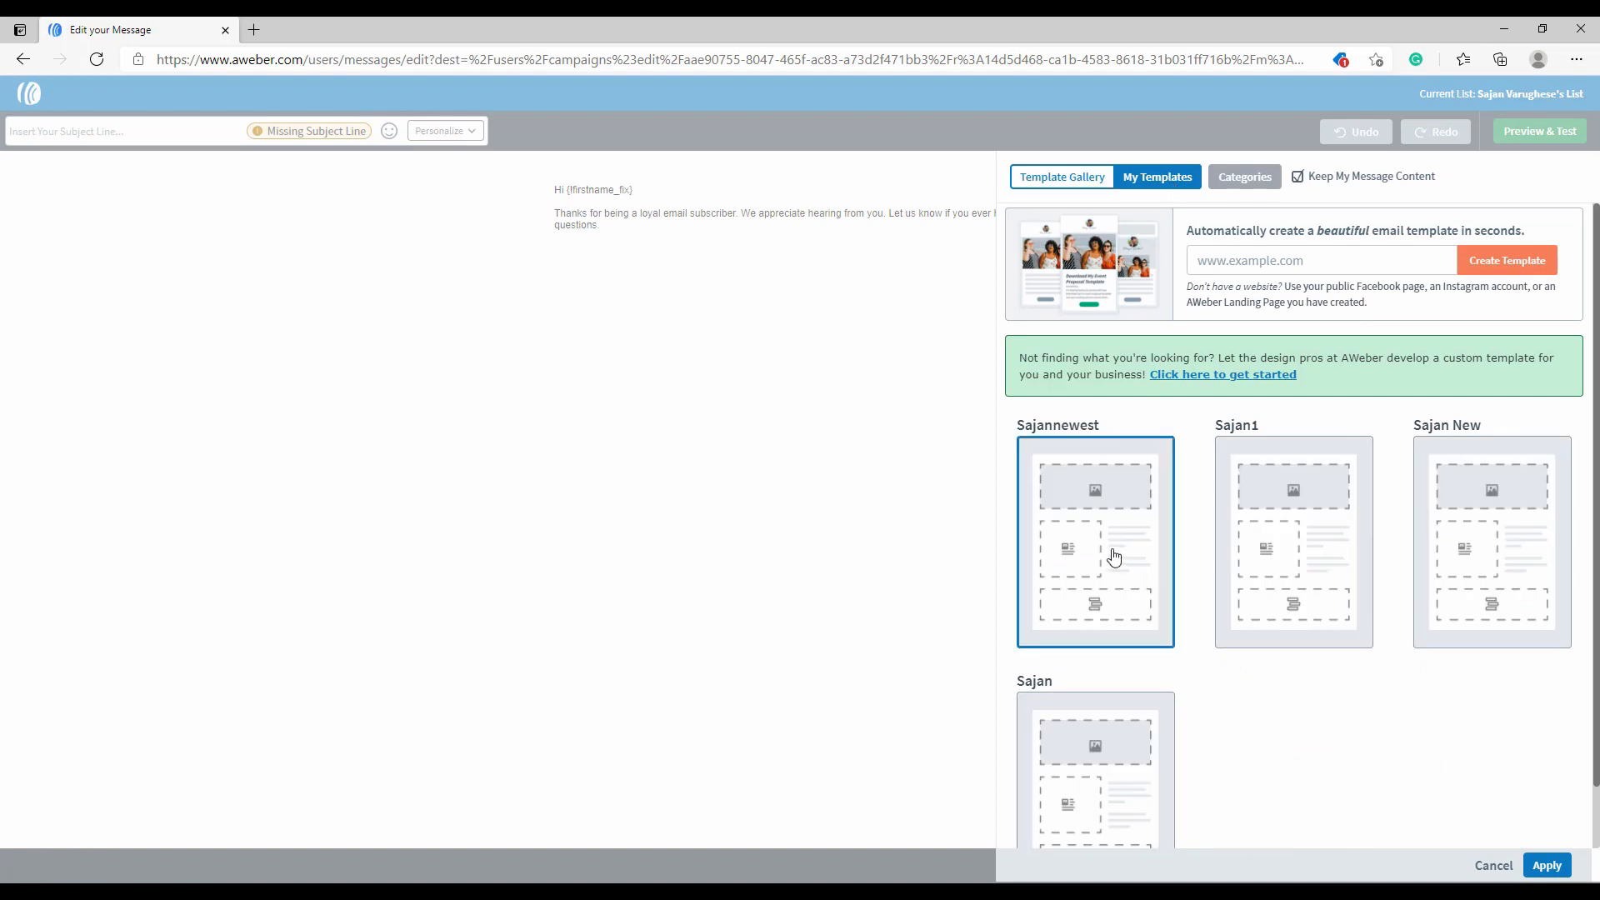
pyautogui.click(1548, 868)
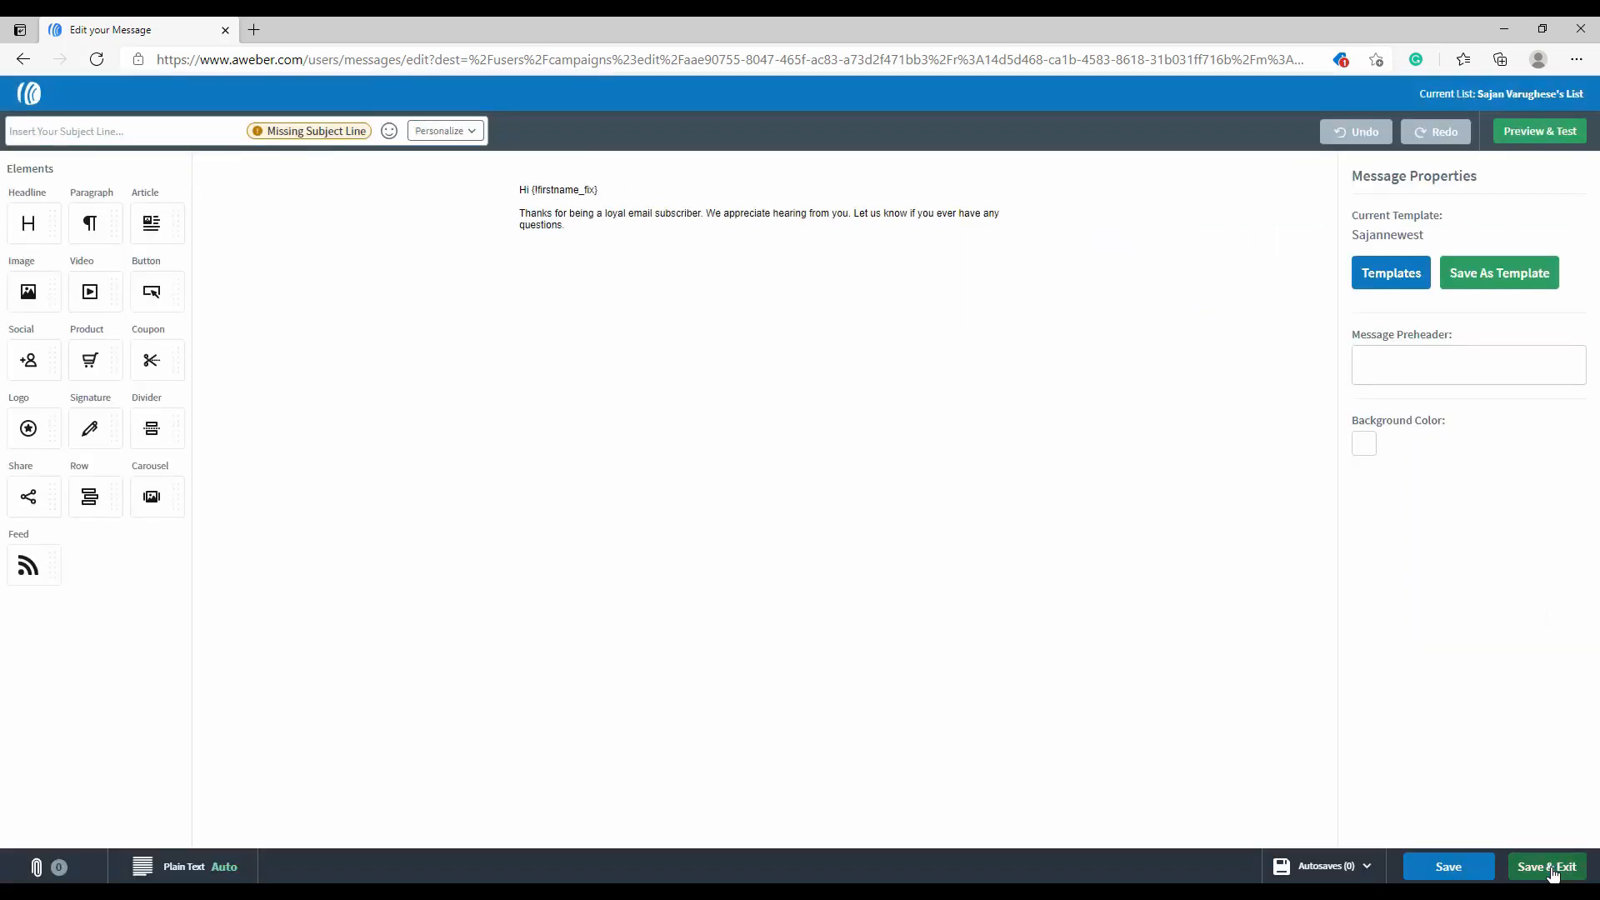
# Step: Open the Email#2 Word document and copy "With My Advice, you'll be able to…" into the AWeber message's subject line
pyautogui.hotkey('alt', 'Tab')
pyautogui.hotkey('alt', 'Tab')
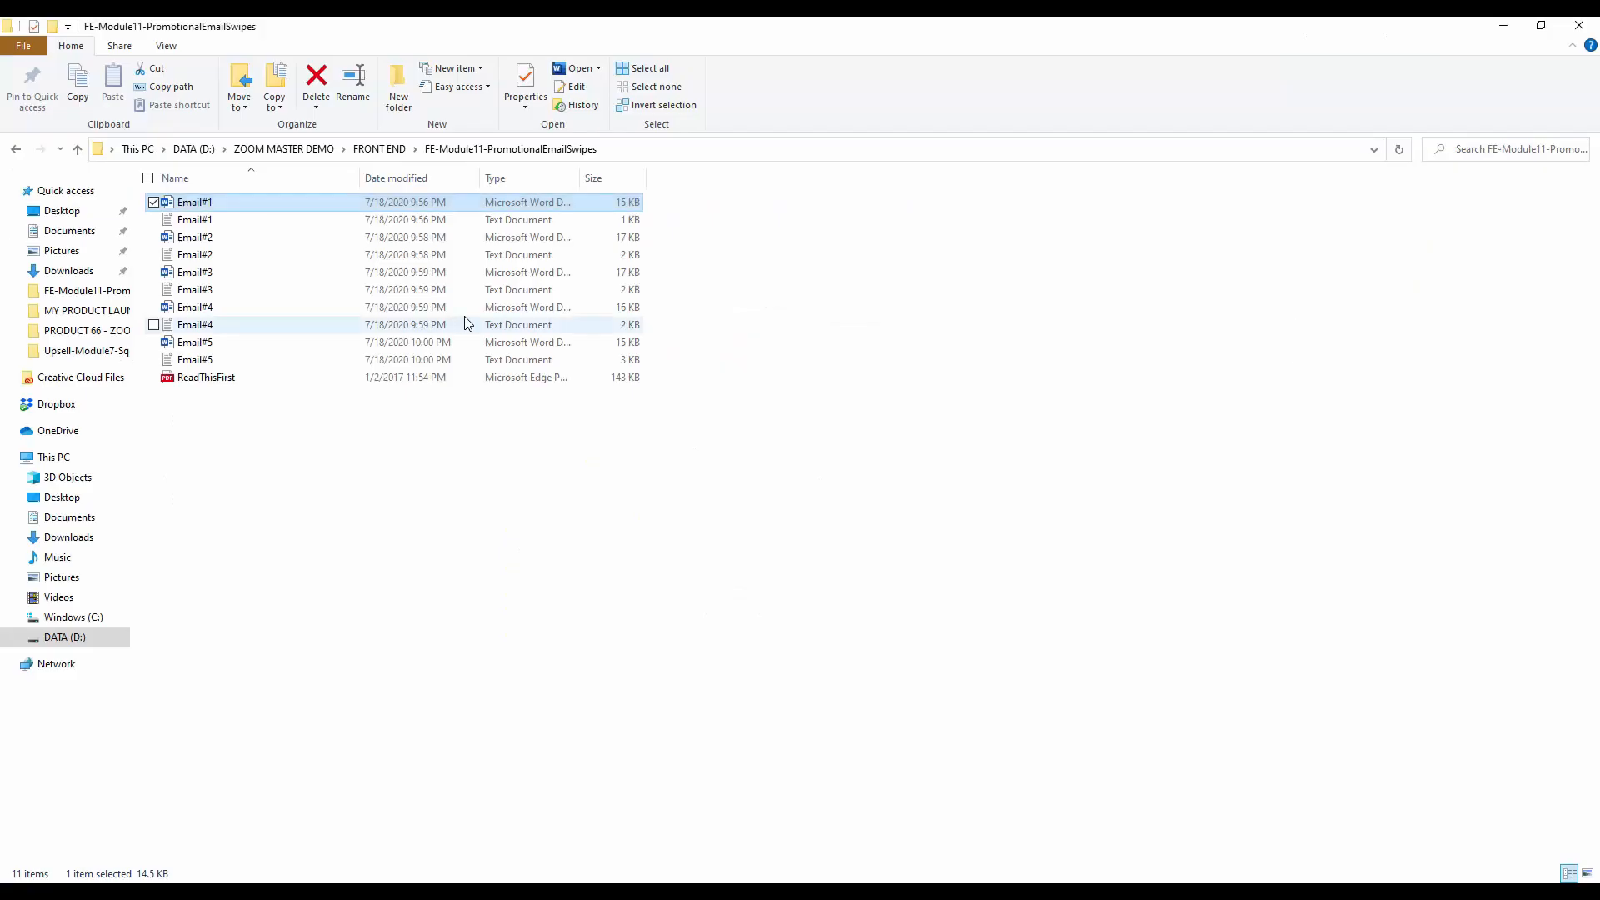
pyautogui.doubleClick(197, 236)
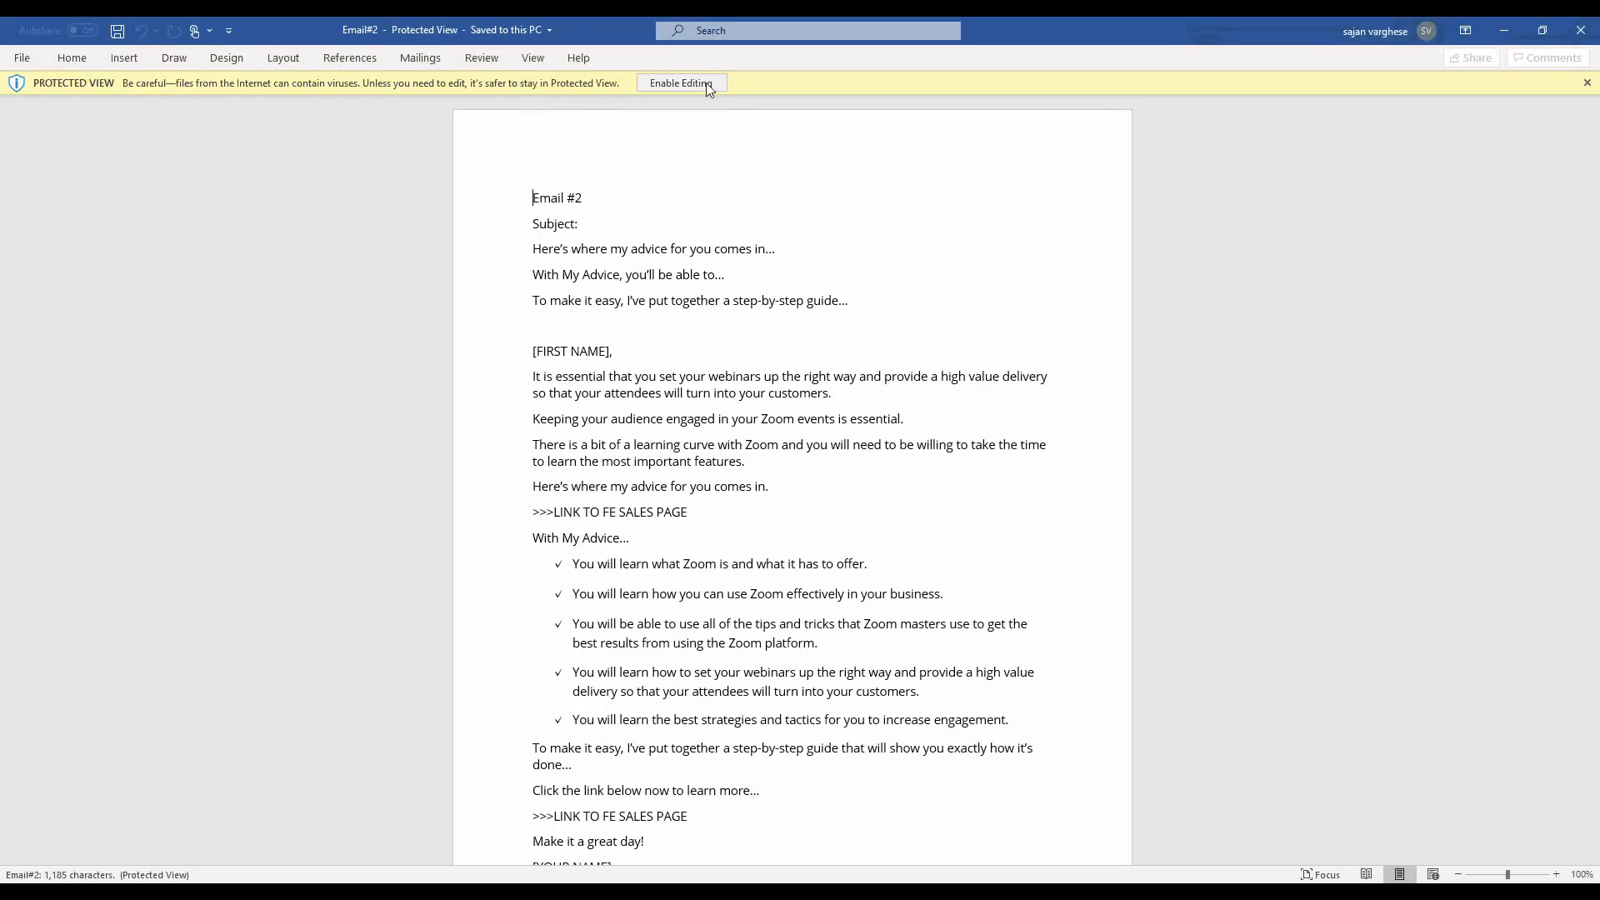
pyautogui.tripleClick(533, 275)
pyautogui.rightClick(692, 277)
pyautogui.click(736, 314)
pyautogui.hotkey('alt', 'Tab')
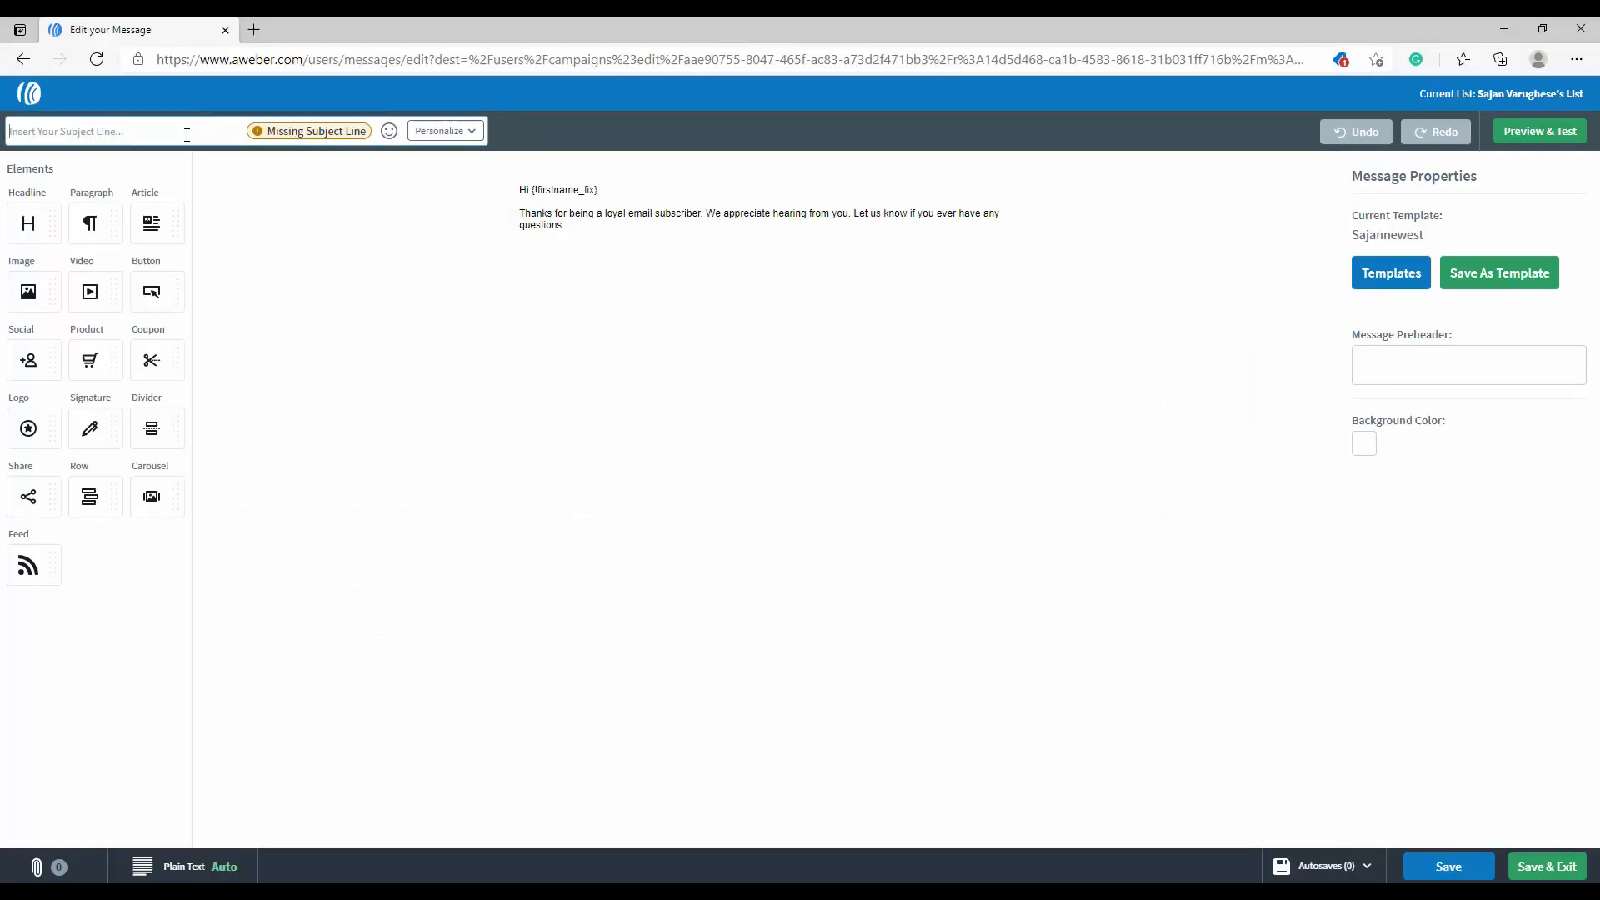
pyautogui.click(187, 134)
pyautogui.hotkey('ctrl', 'v')
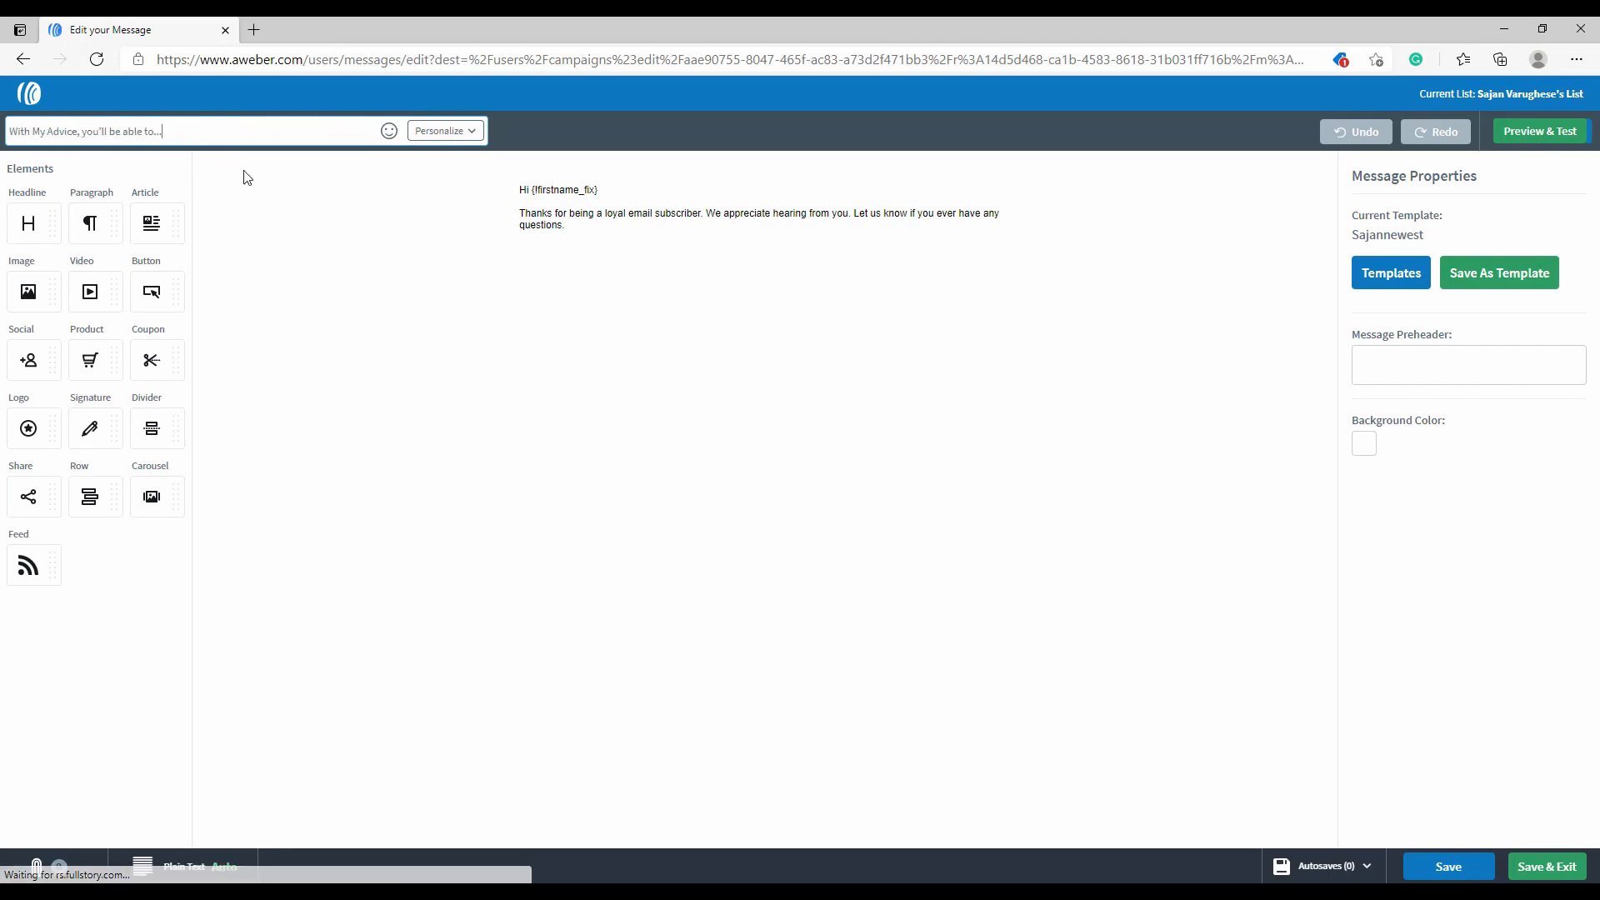
# Step: Copy the Email #2 body in Word, from the paragraph below [FIRST NAME] through the [YOUR NAME] line, and return to the AWeber message
pyautogui.click(566, 222)
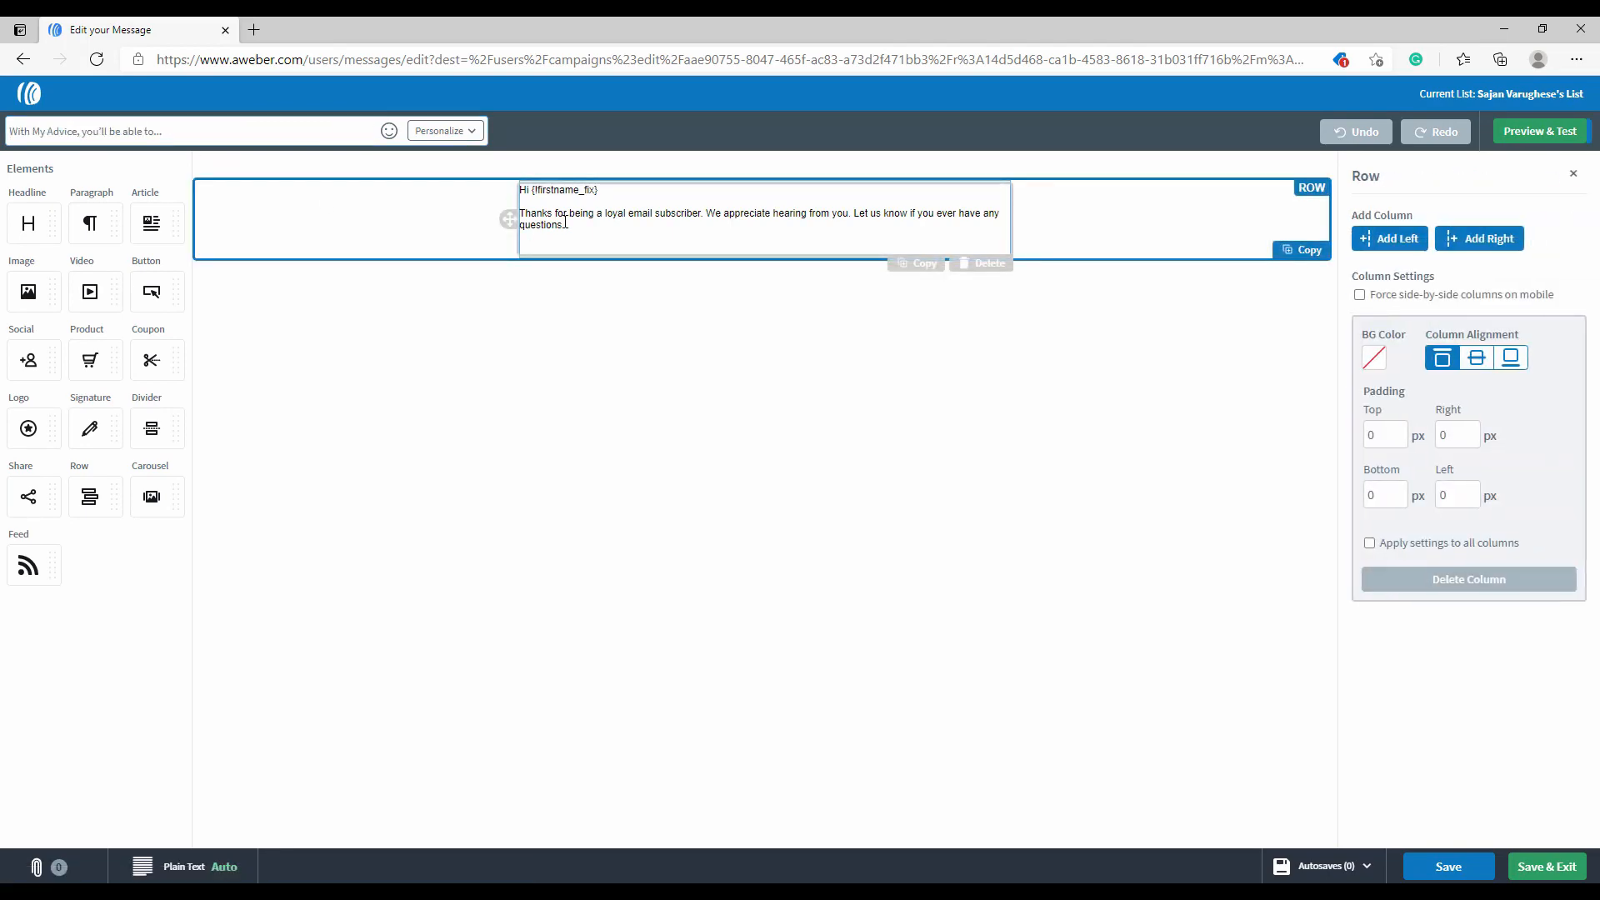
pyautogui.hotkey('alt', 'Tab')
pyautogui.scroll(-2, 587, 335)
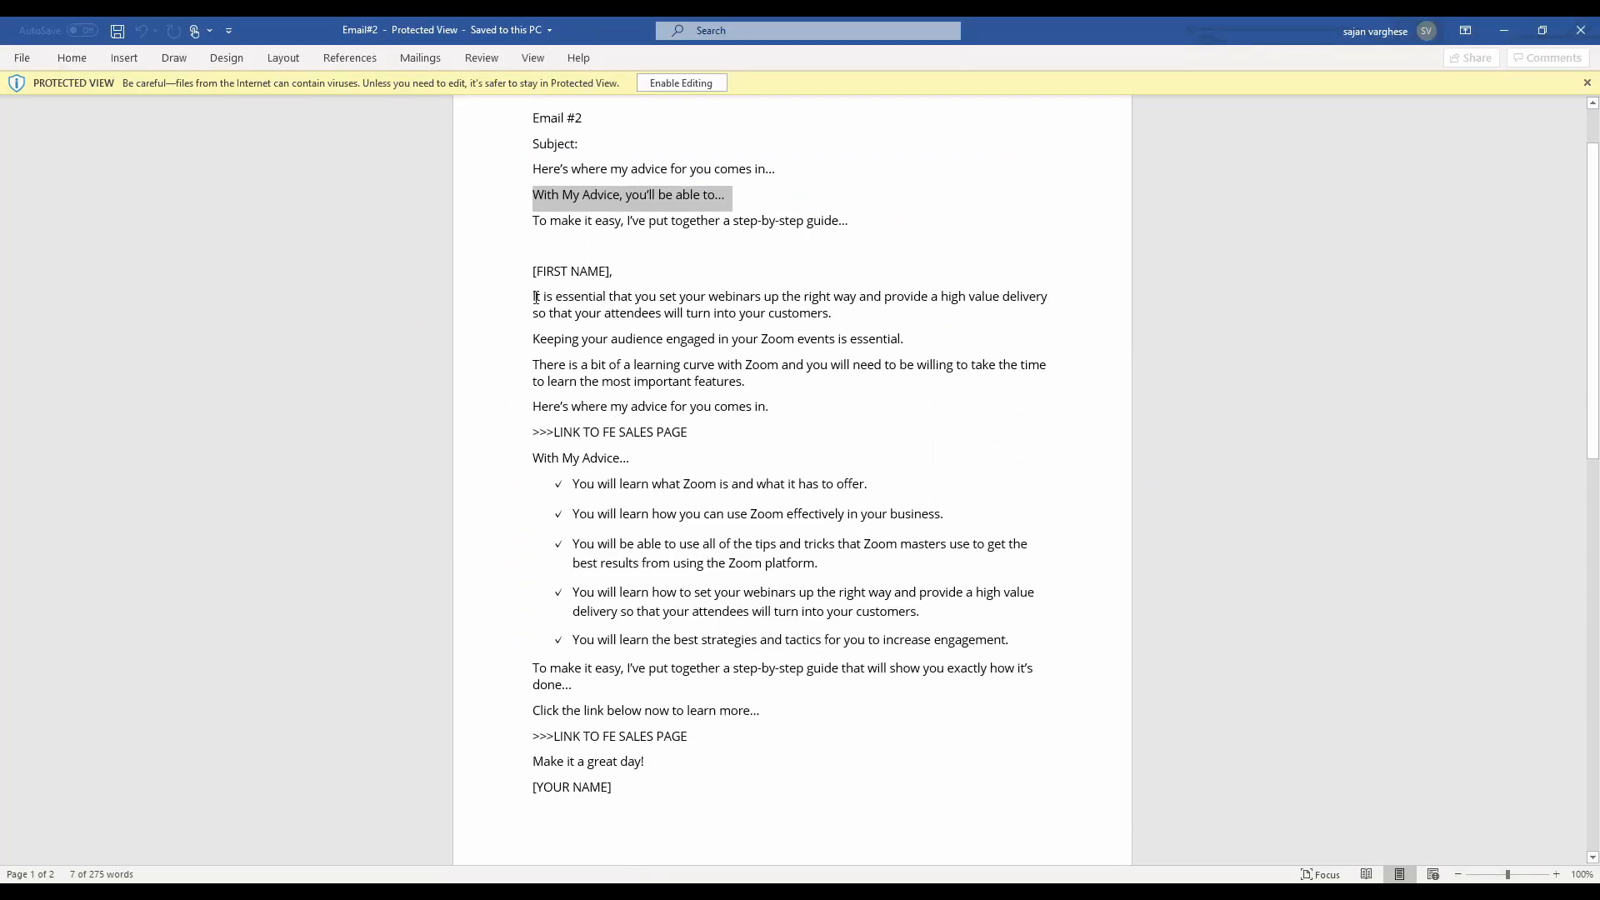
pyautogui.moveTo(533, 297); pyautogui.dragTo(723, 780)
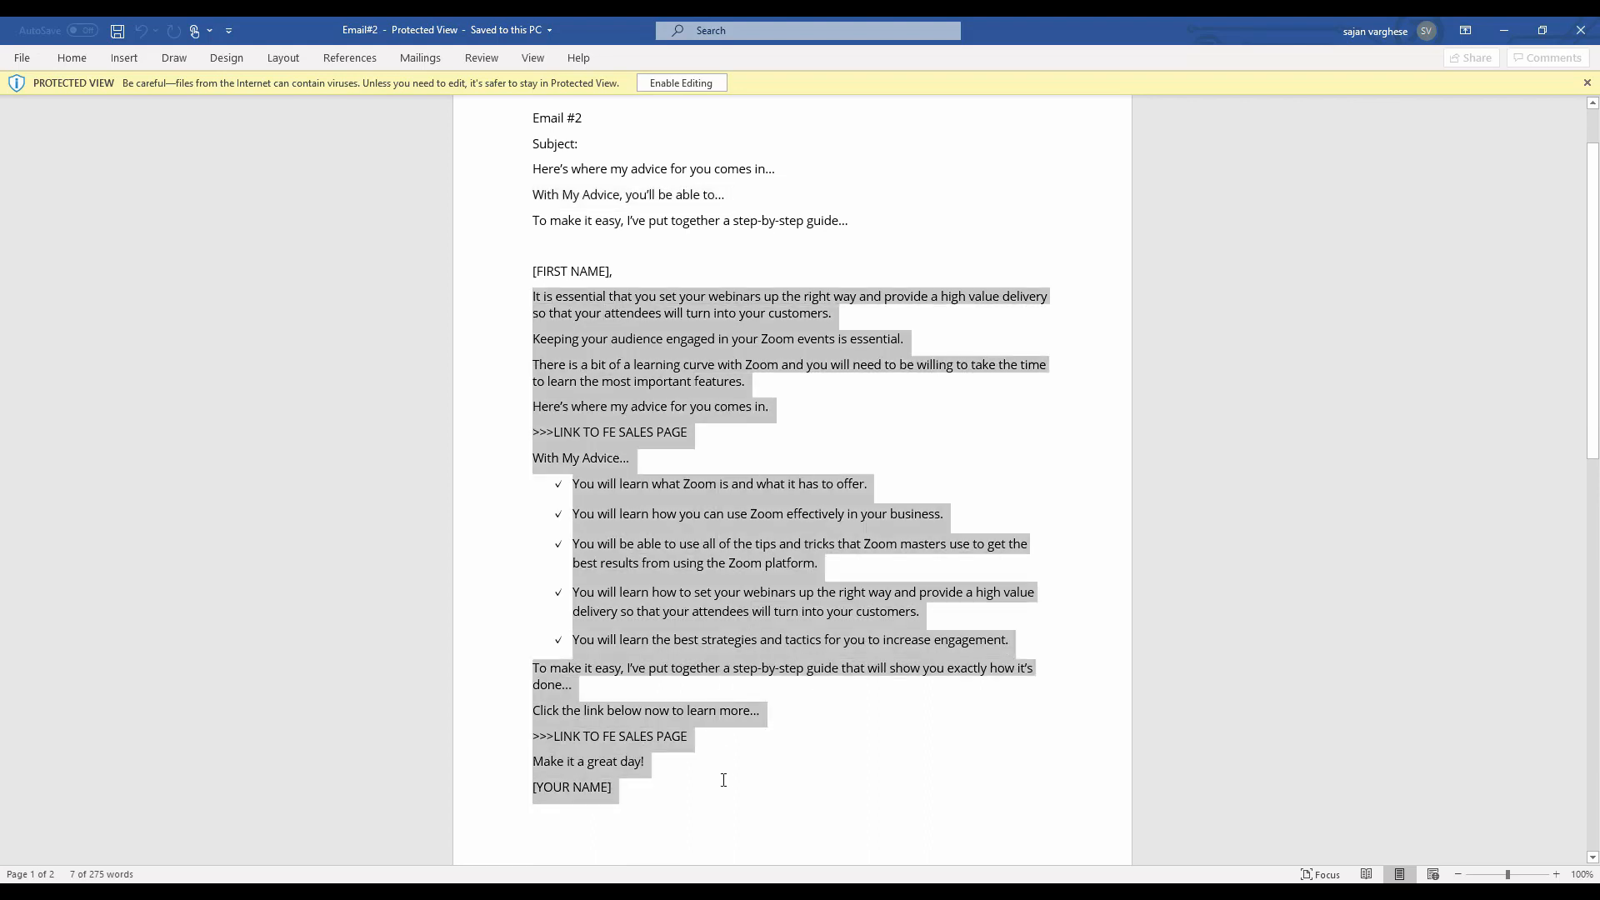
pyautogui.rightClick(643, 502)
pyautogui.click(698, 539)
pyautogui.hotkey('alt', 'Tab')
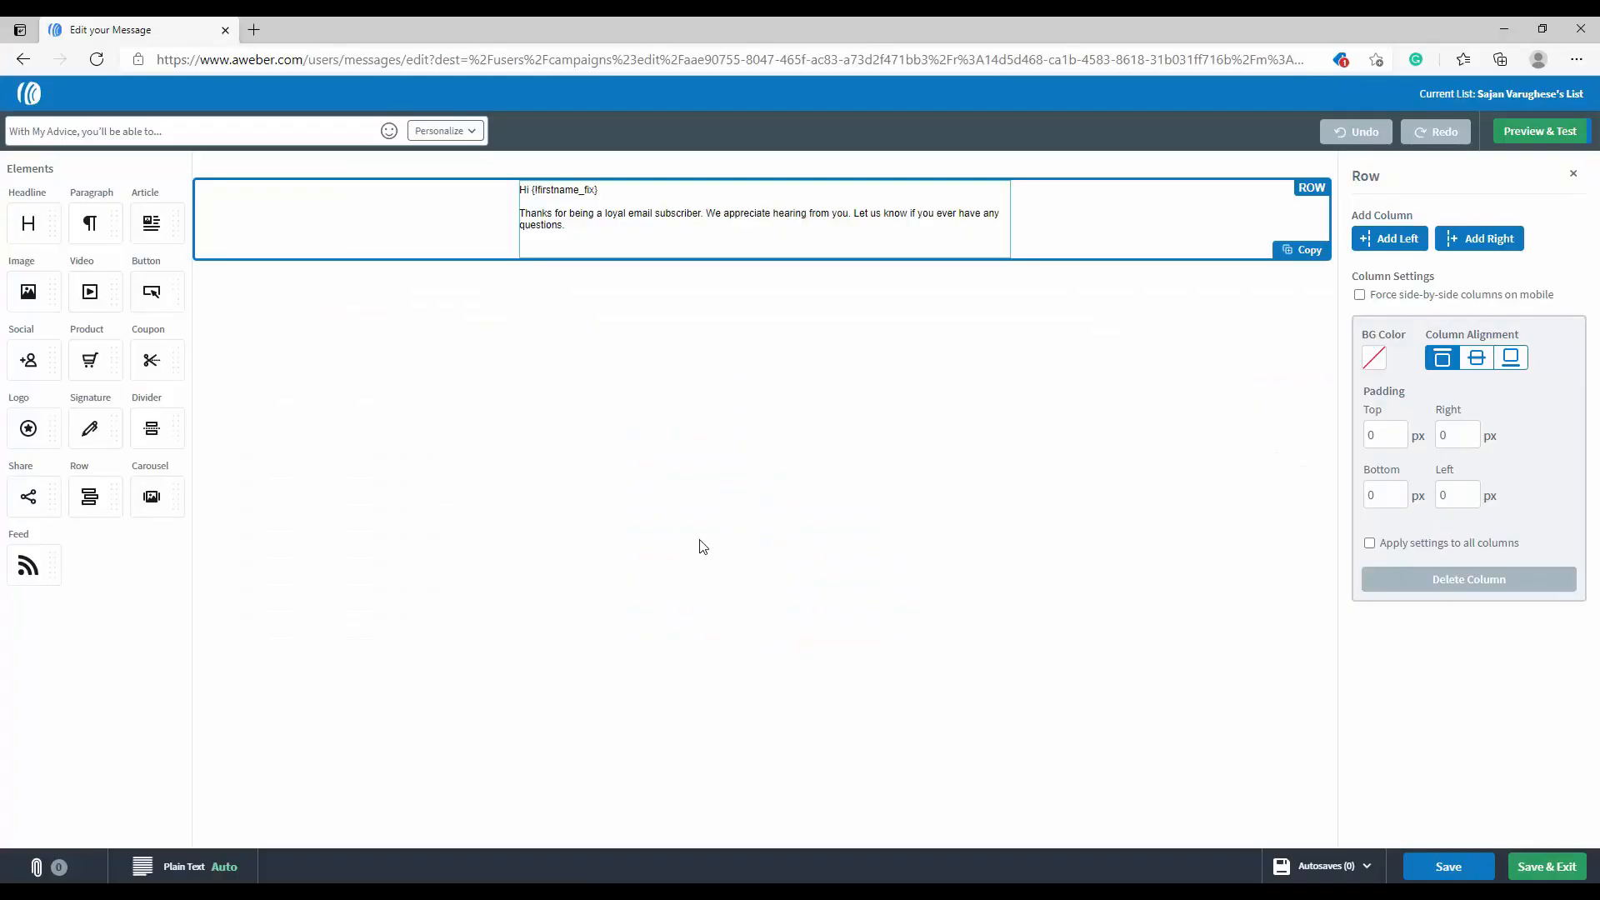
# Step: Replace the default sentence below the greeting with the copied Email #2 text, and save and exit the message
pyautogui.moveTo(564, 226); pyautogui.dragTo(527, 217)
pyautogui.press('BackSpace')
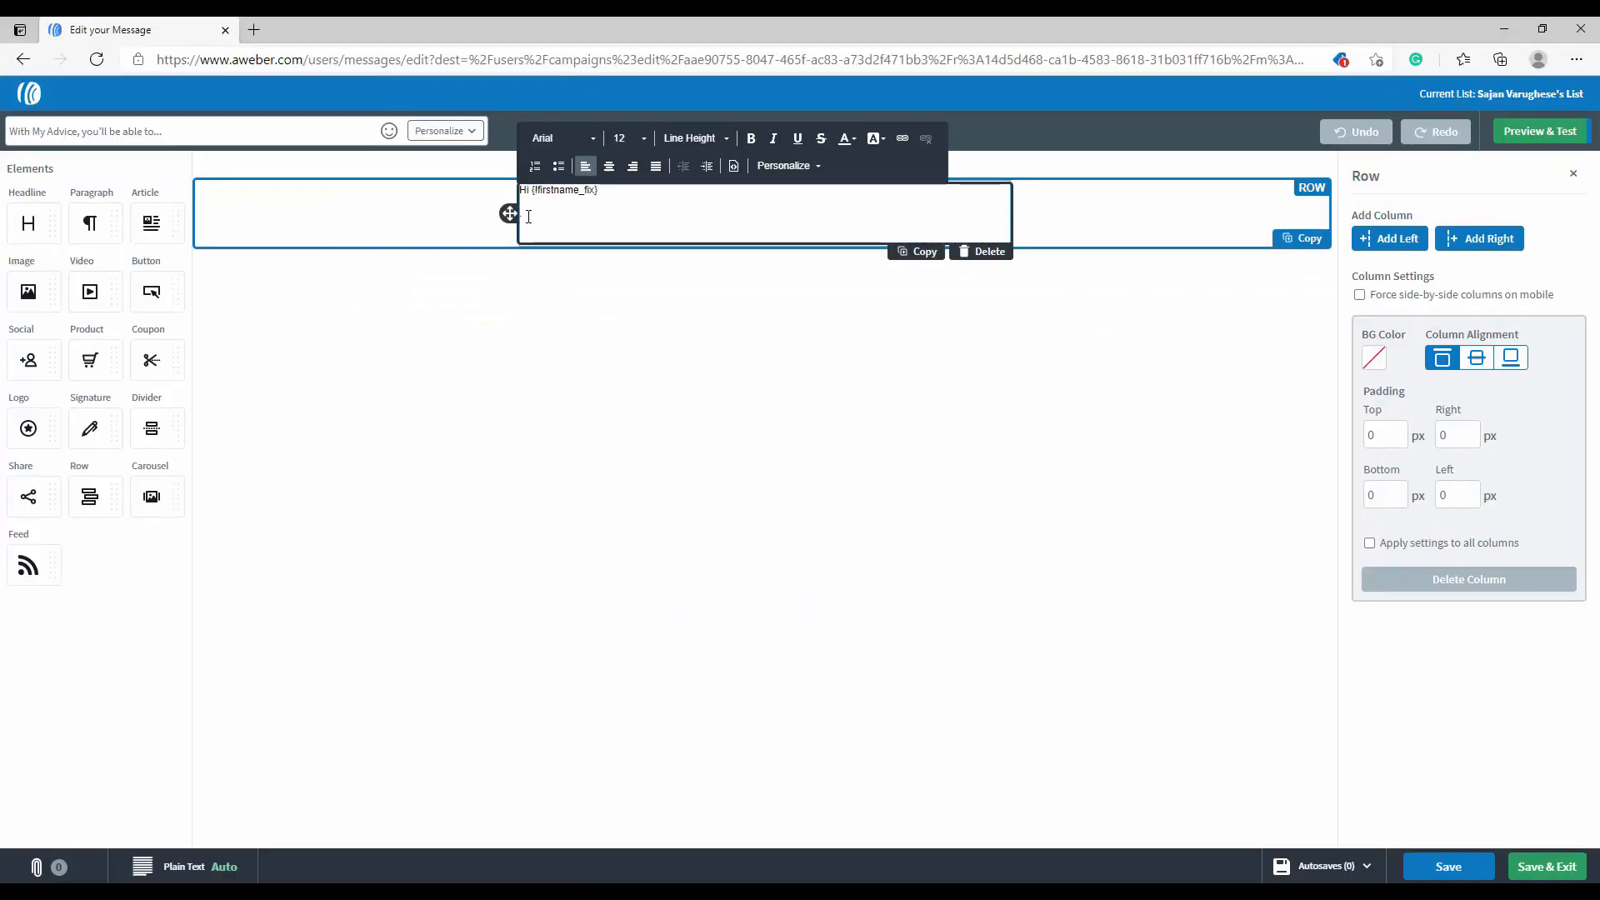
pyautogui.rightClick(528, 217)
pyautogui.click(583, 393)
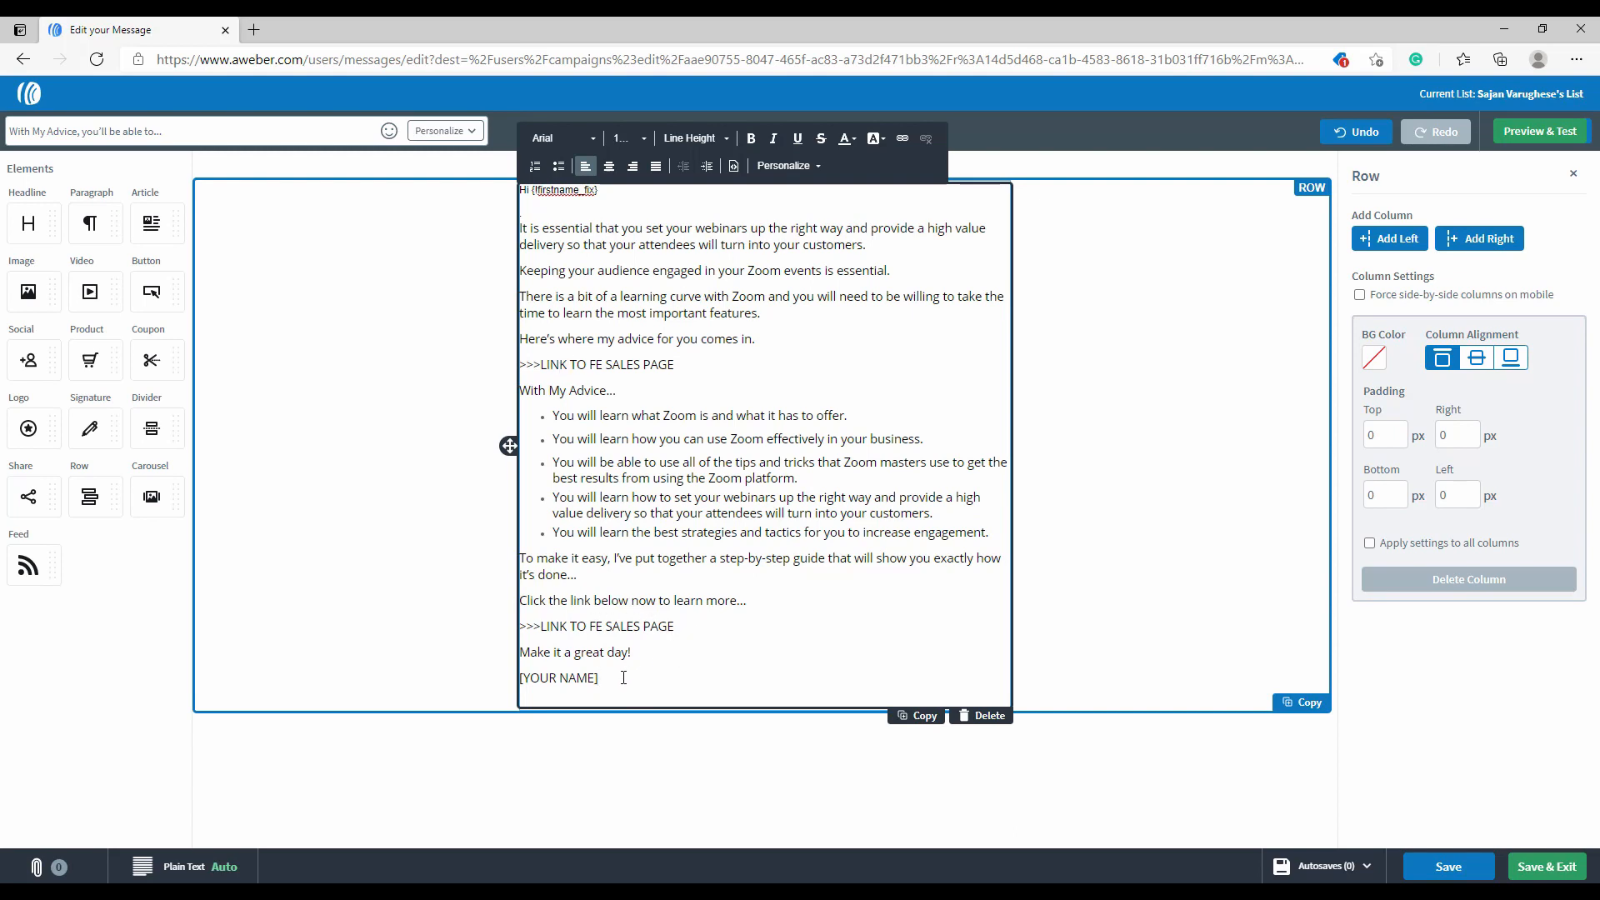
pyautogui.click(1549, 871)
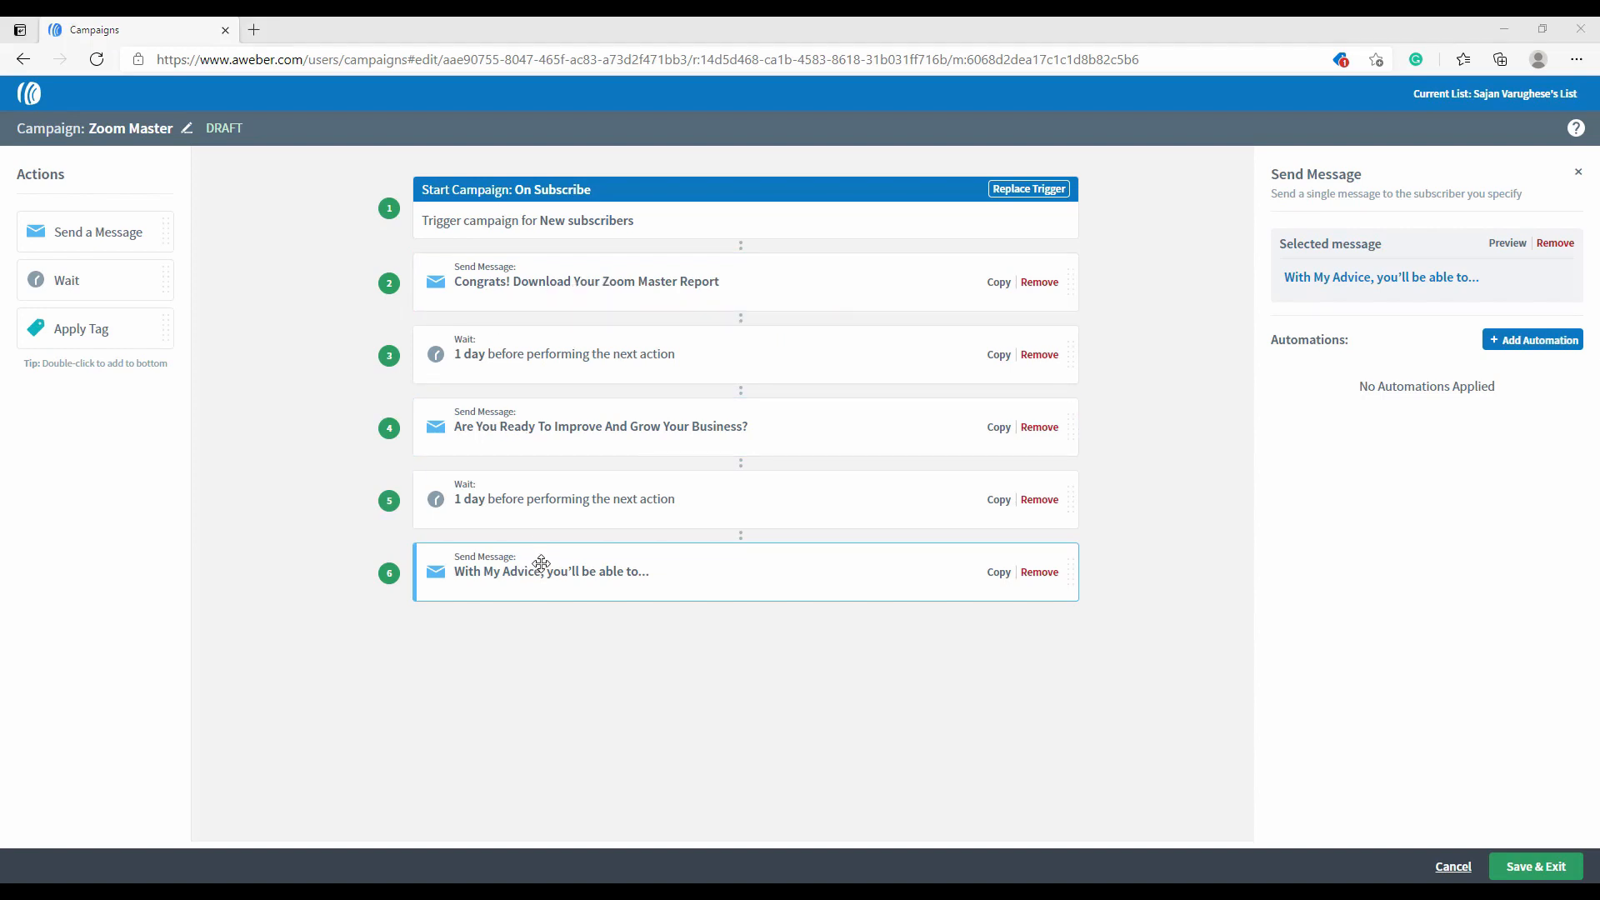
# Step: Look over the Email #2 document, the promotional email swipes folder and the Email #1 document, and return to the AWeber campaign
pyautogui.hotkey('alt', 'Tab')
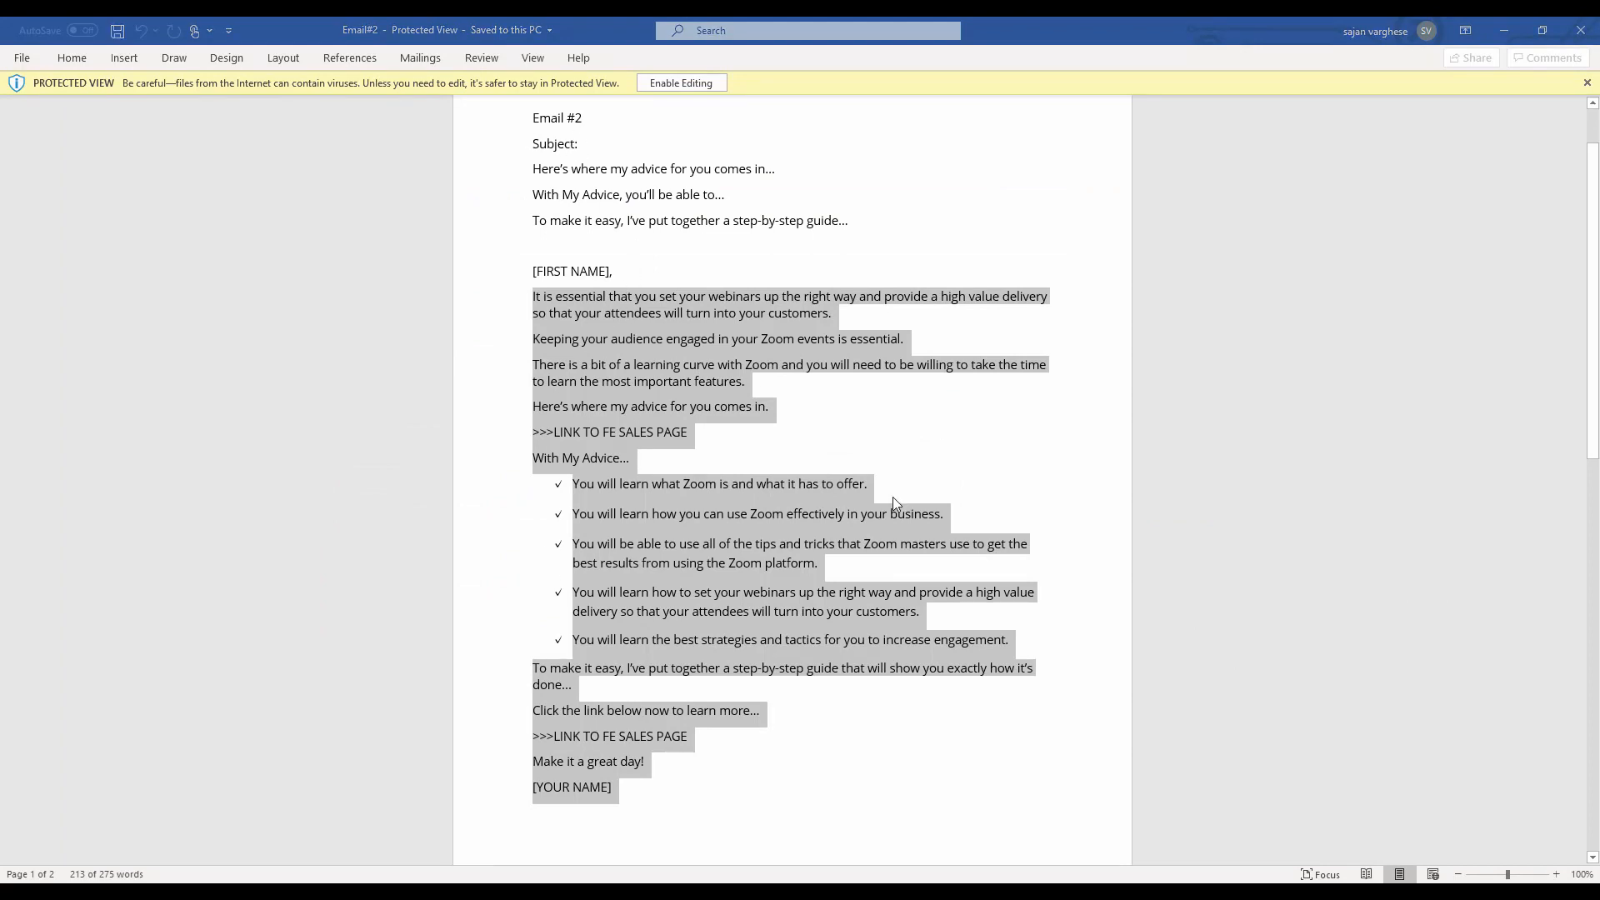
pyautogui.hotkey('alt', 'Tab')
pyautogui.press('Tab')
pyautogui.hotkey('alt', 'Tab')
pyautogui.press('Tab')
pyautogui.press('Tab')
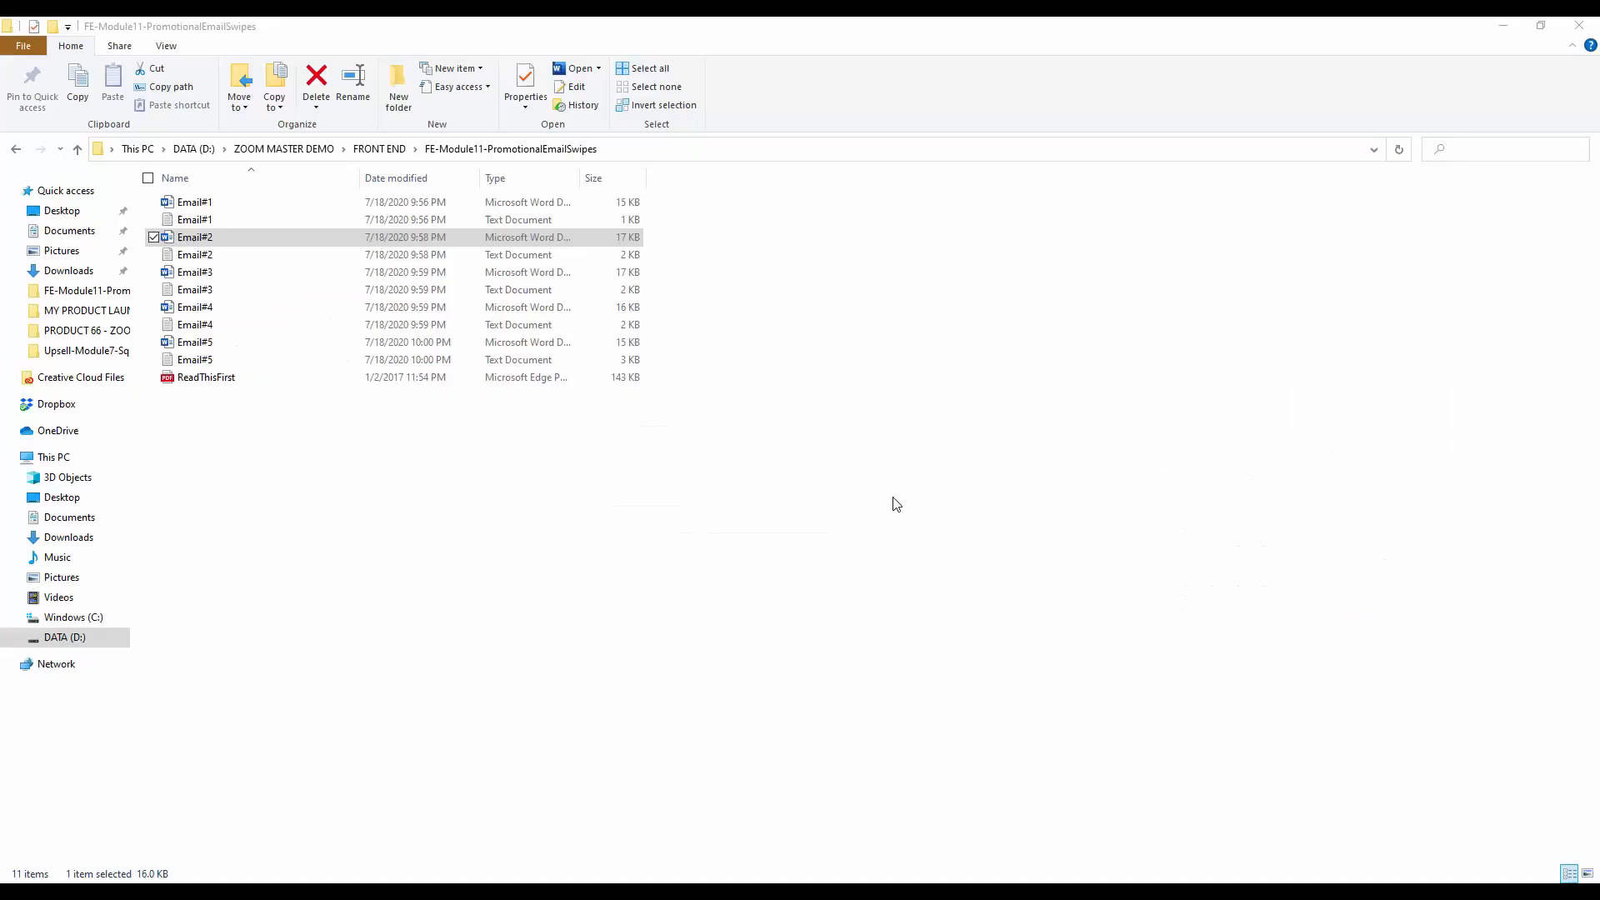
pyautogui.hotkey('alt', 'Tab')
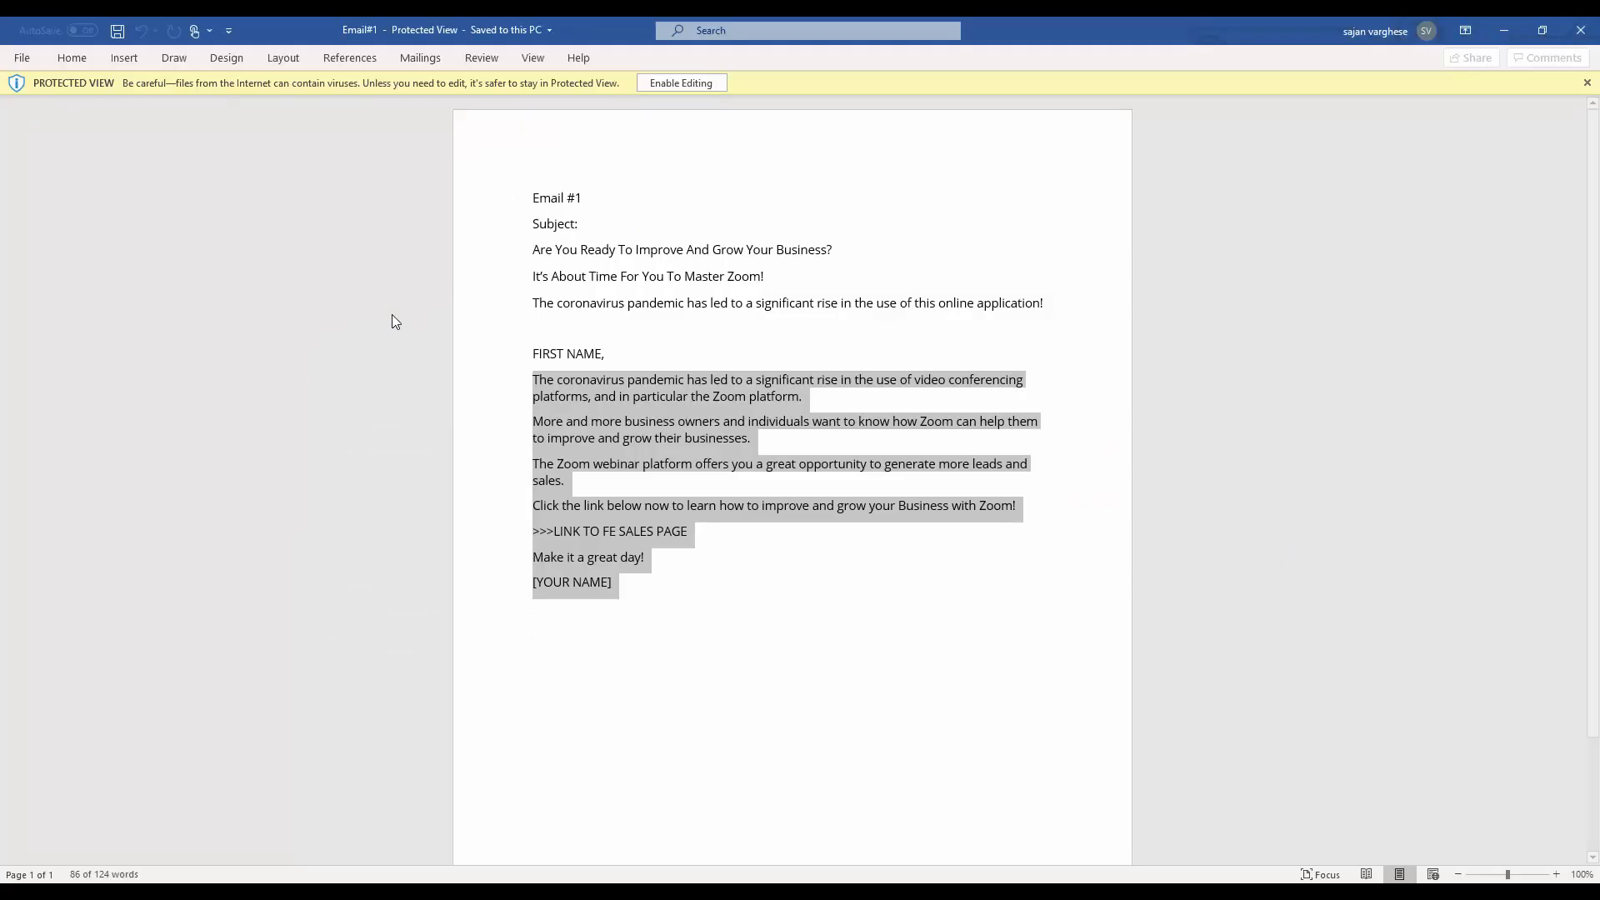
pyautogui.hotkey('alt', 'Tab')
pyautogui.press('Tab')
pyautogui.press('Tab')
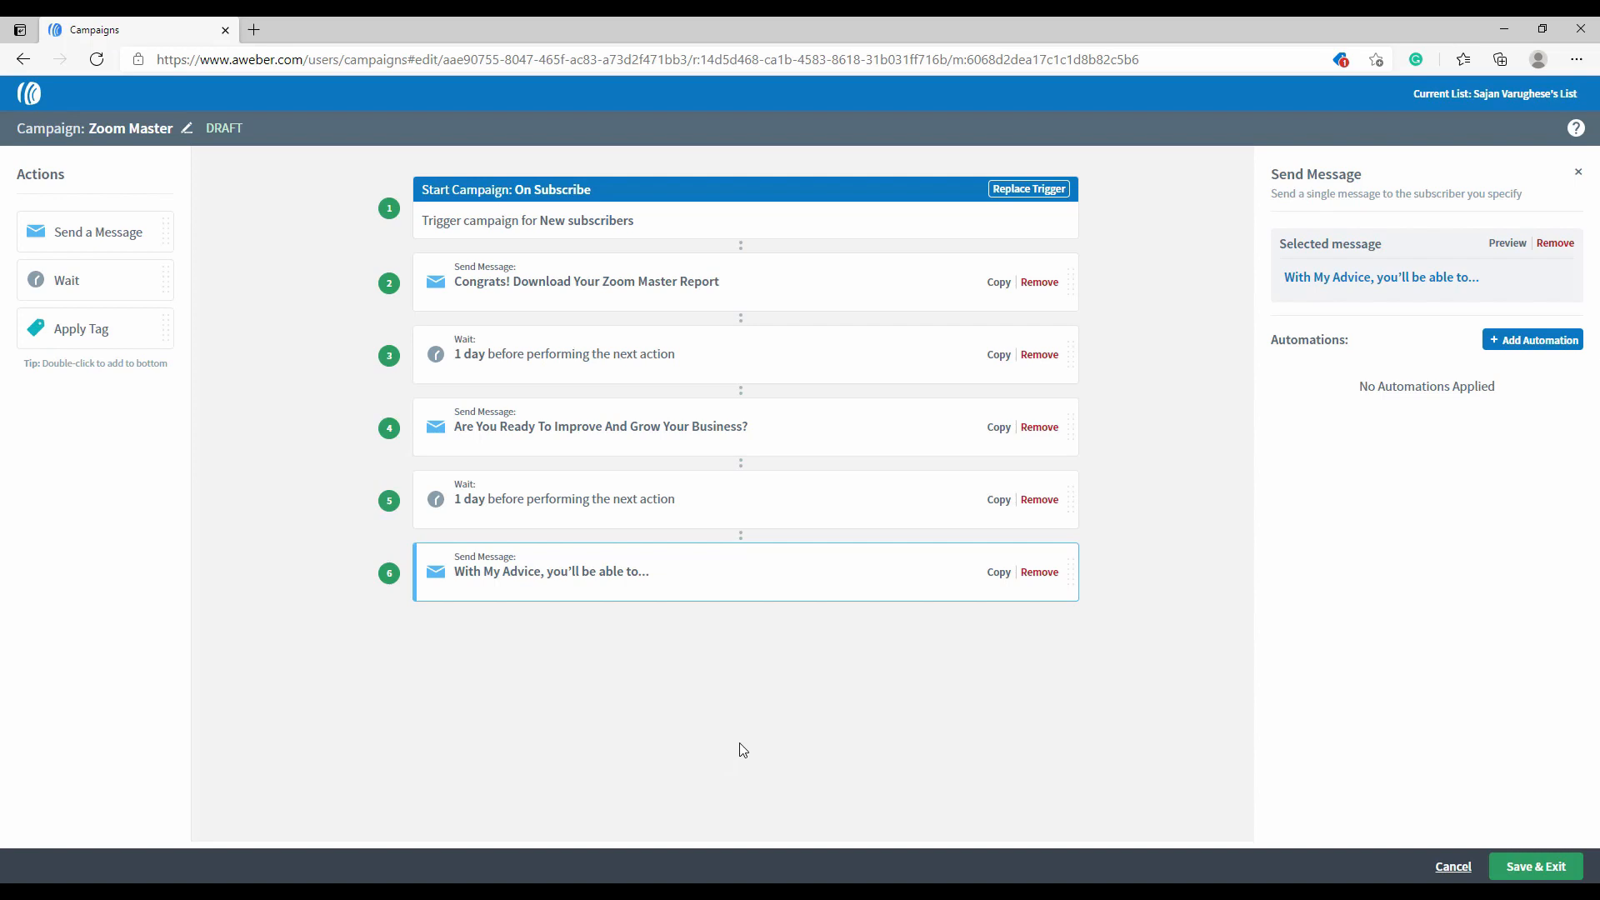
# Step: Save and exit the Zoom Master campaign, and activate it in the campaign list
pyautogui.click(1517, 873)
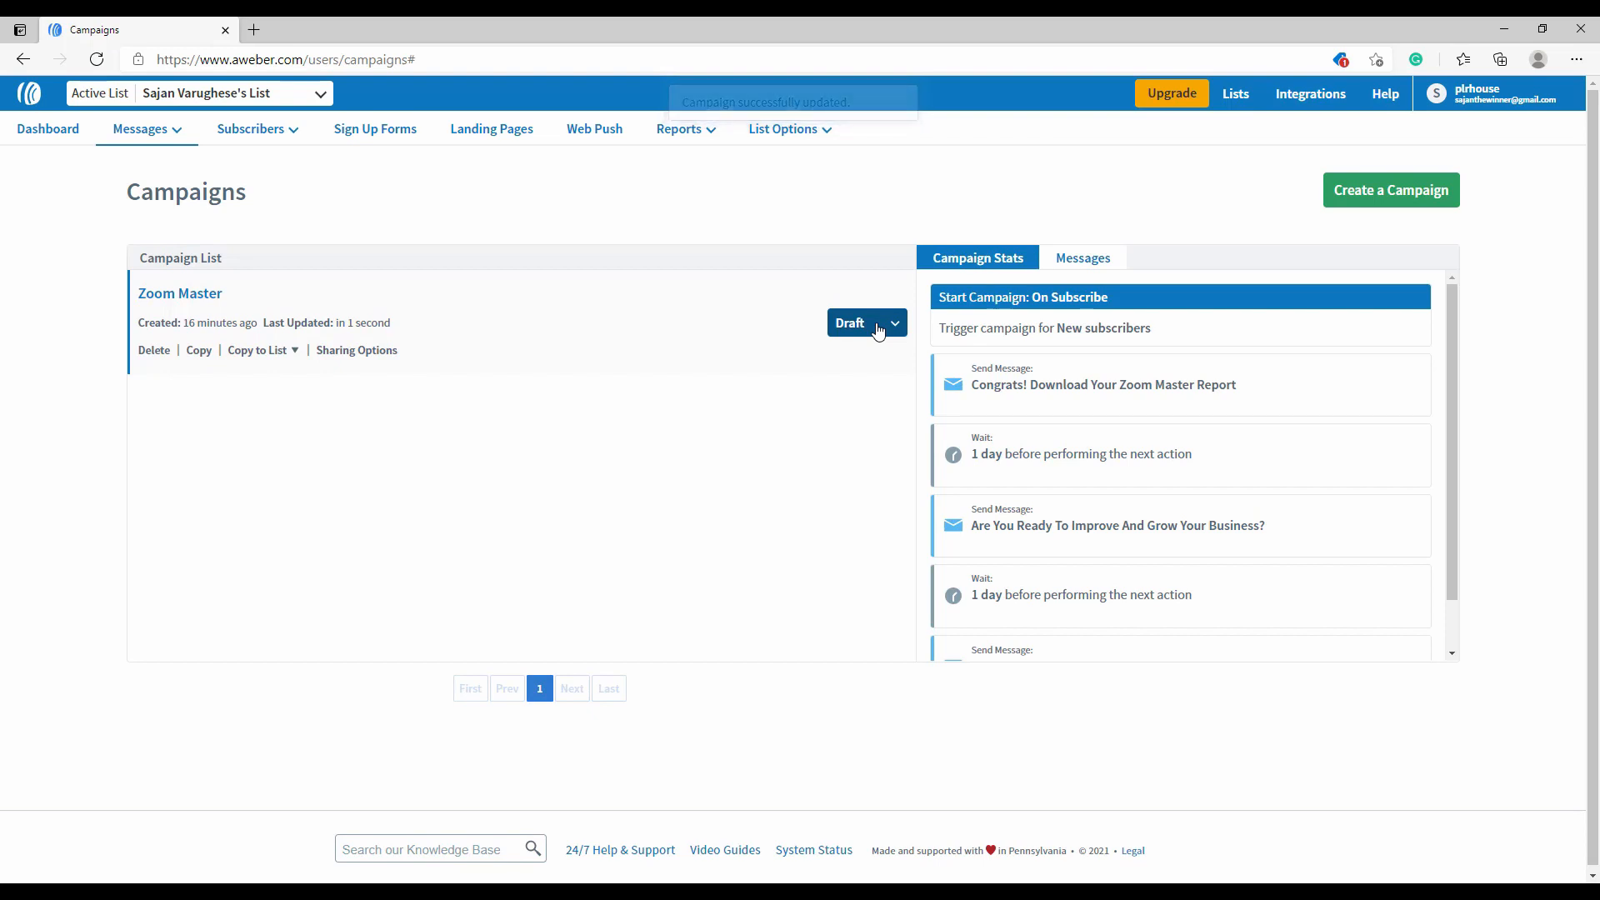
pyautogui.click(879, 332)
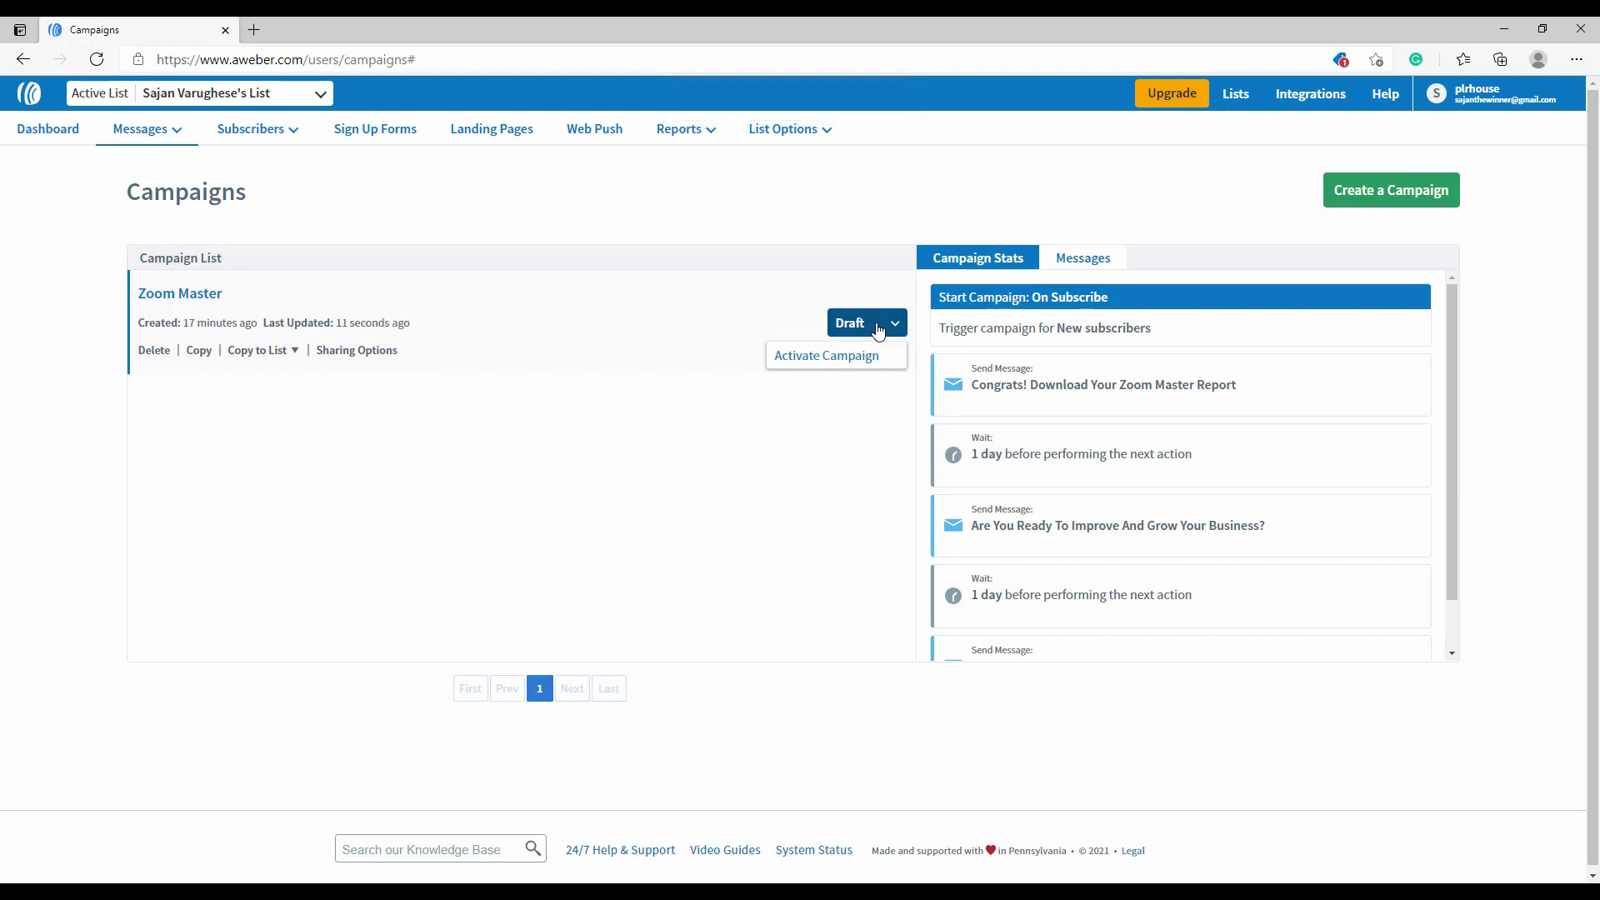
pyautogui.click(843, 359)
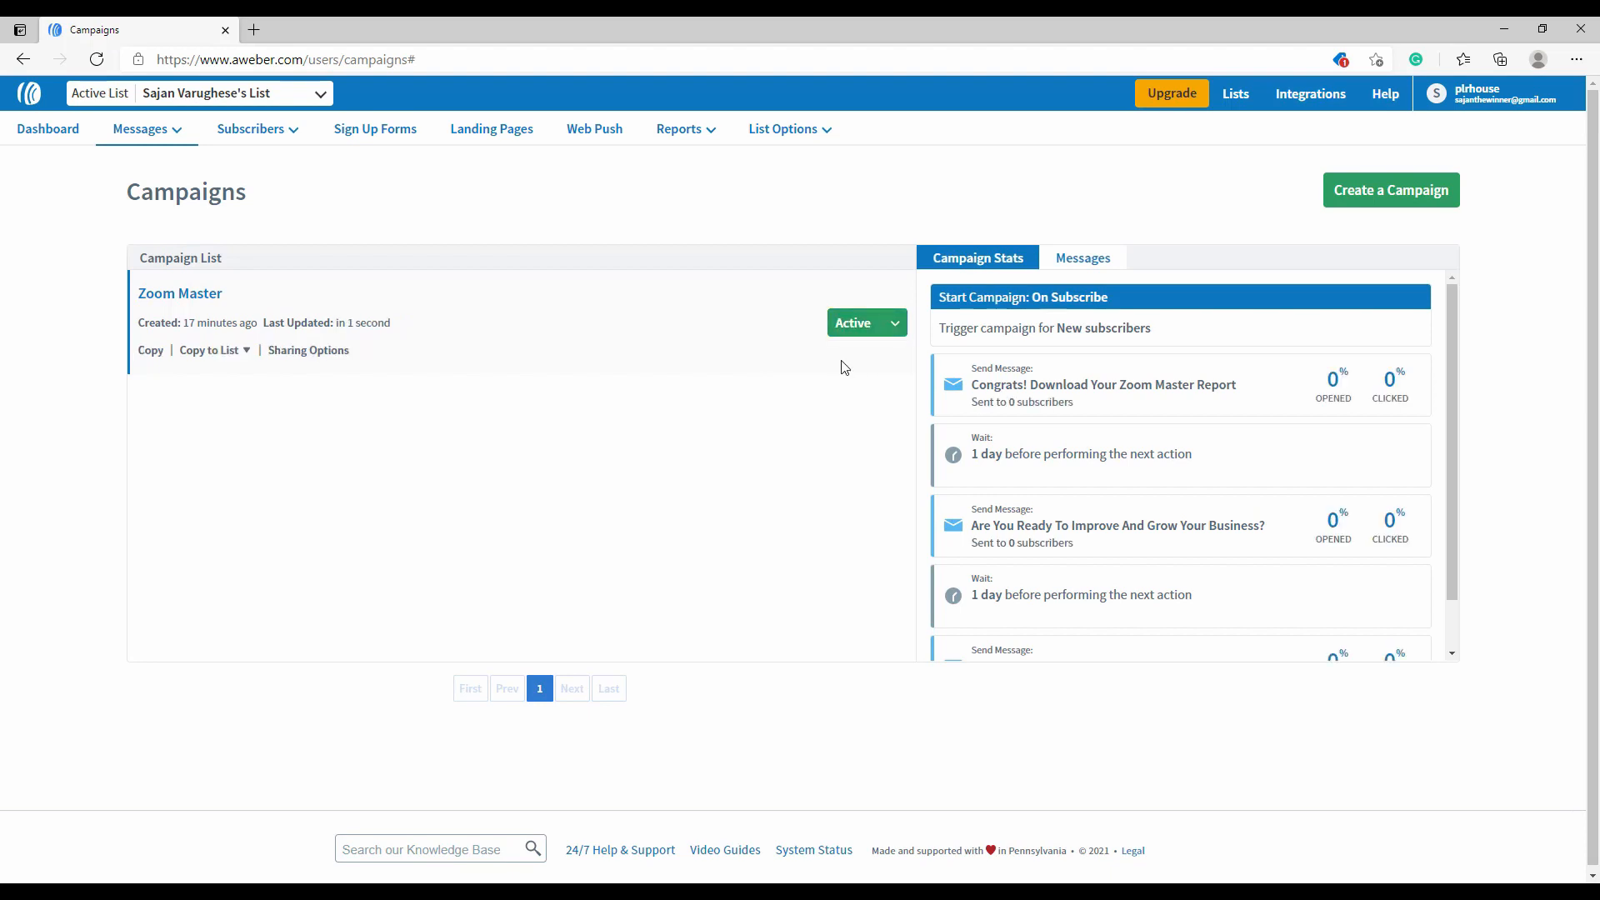